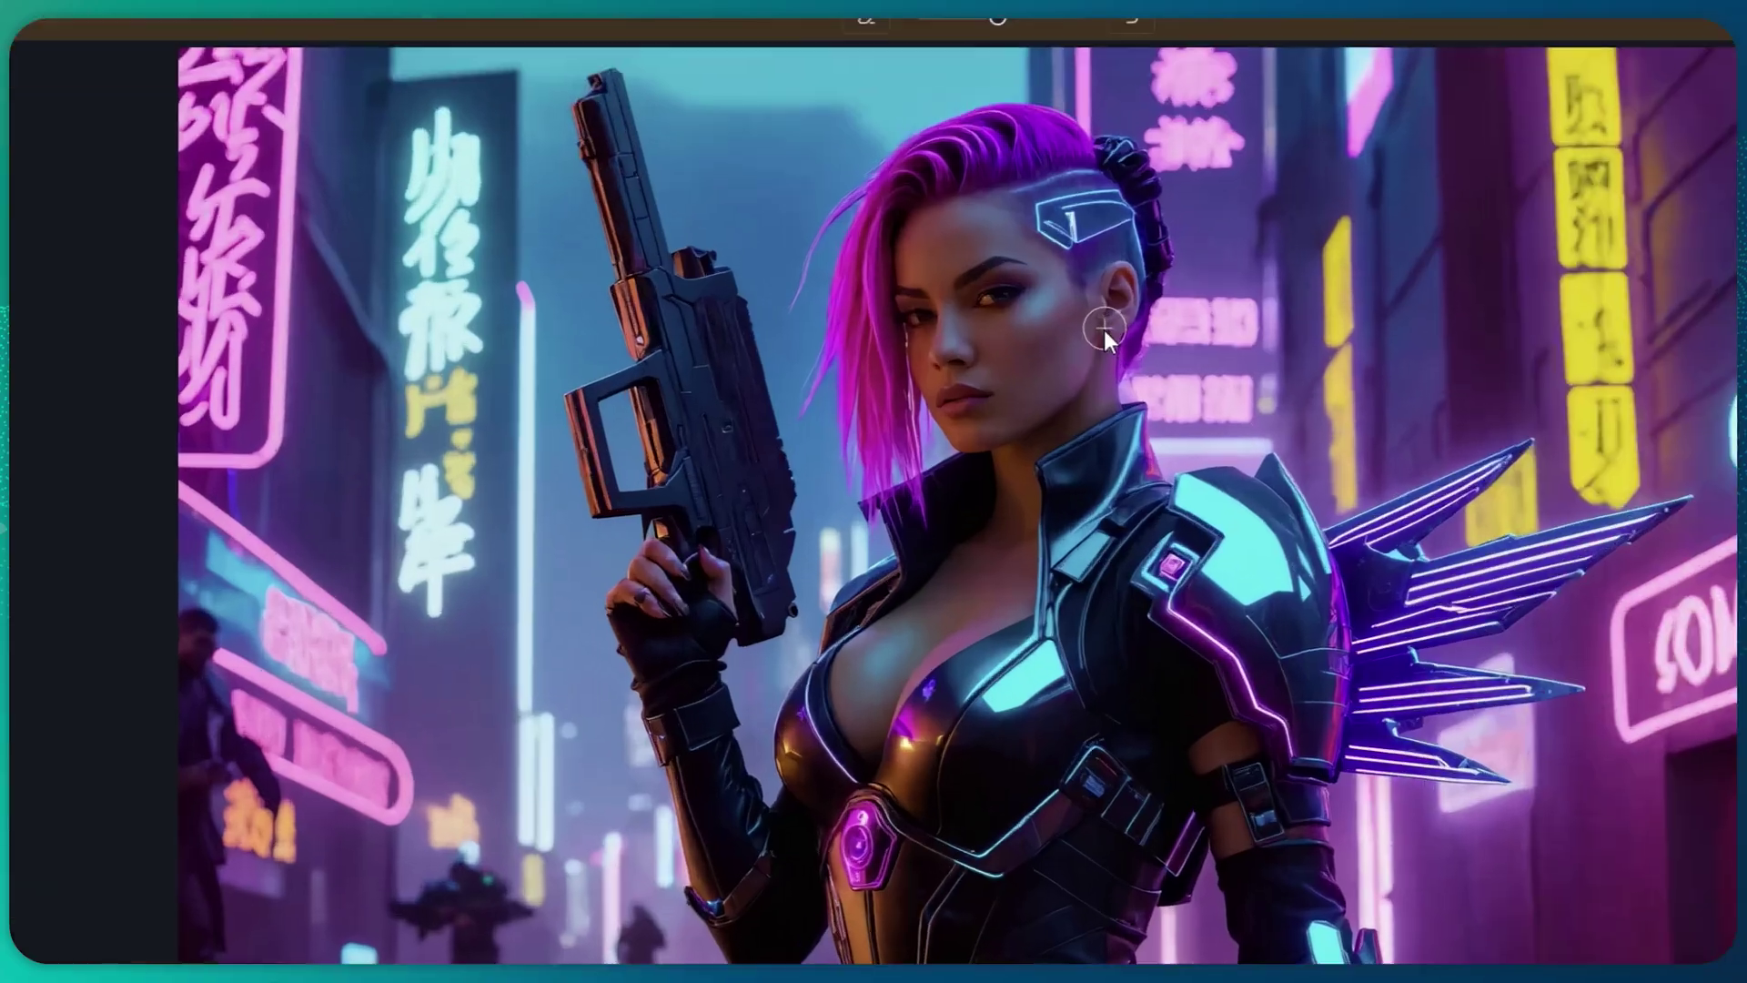
Mask the spot beside the cyberpunk woman's ear and generate an inpainted earring there.
click(1105, 323)
mouse_move(1284, 292)
mouse_down()
mouse_move(1304, 258)
mouse_move(1272, 319)
mouse_up()
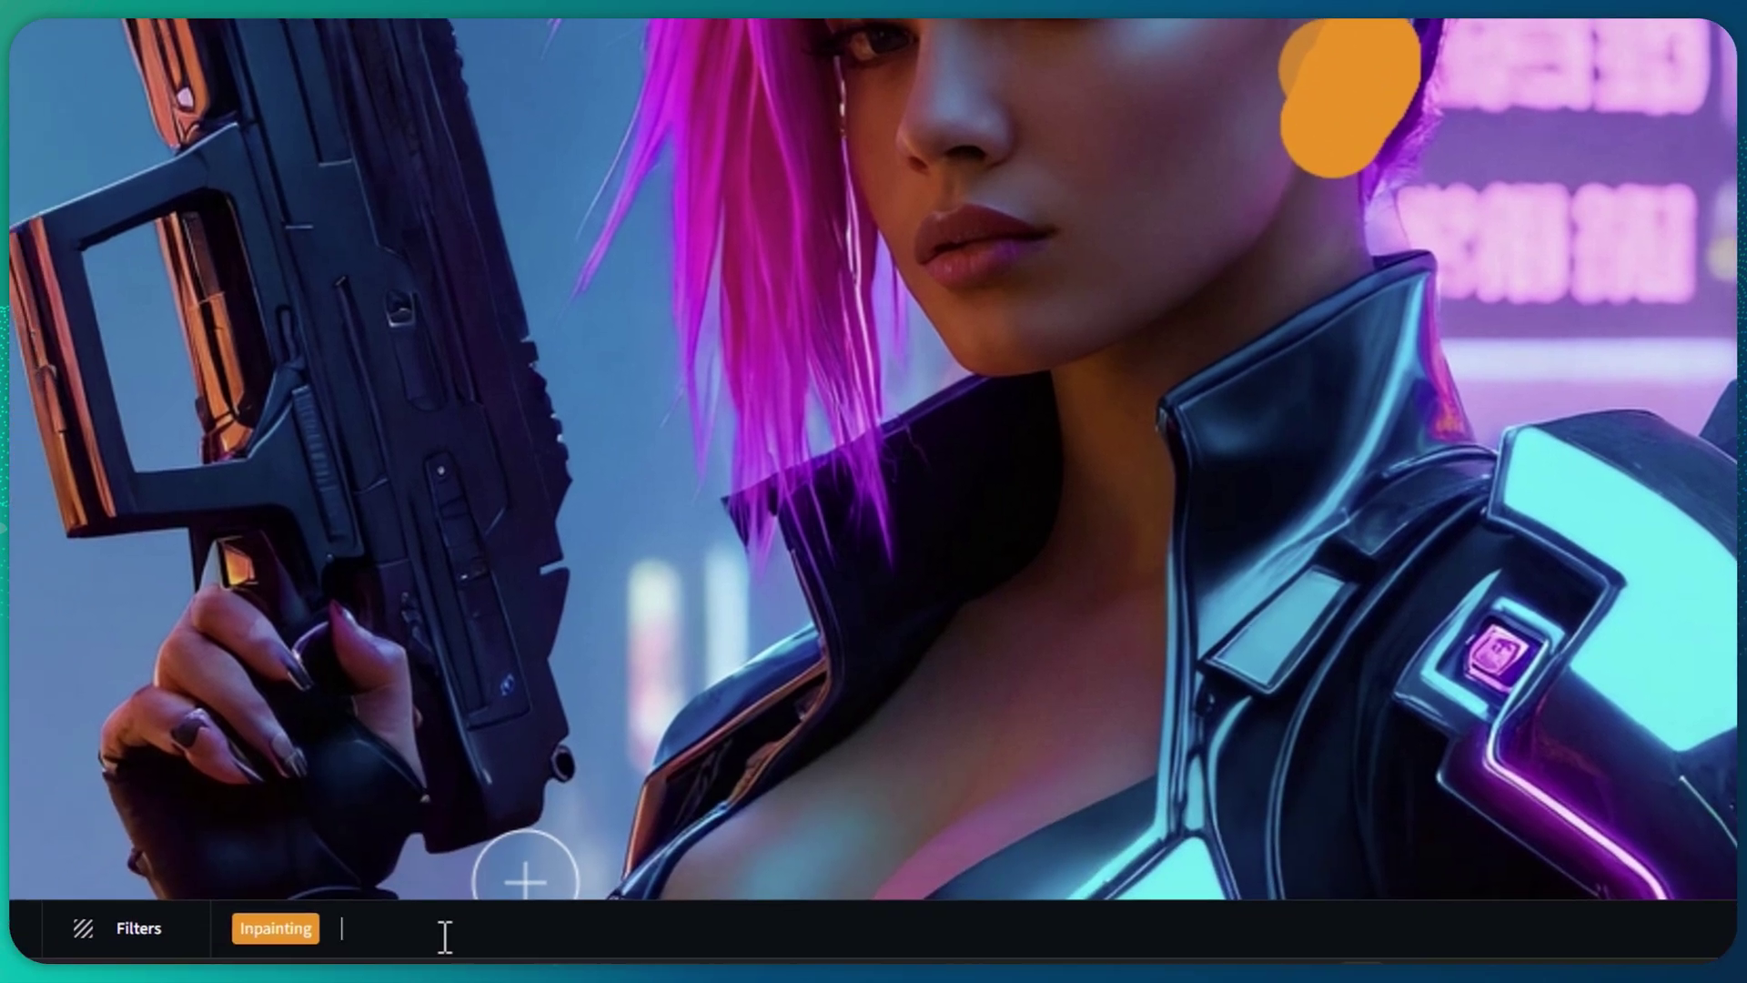
text(s)
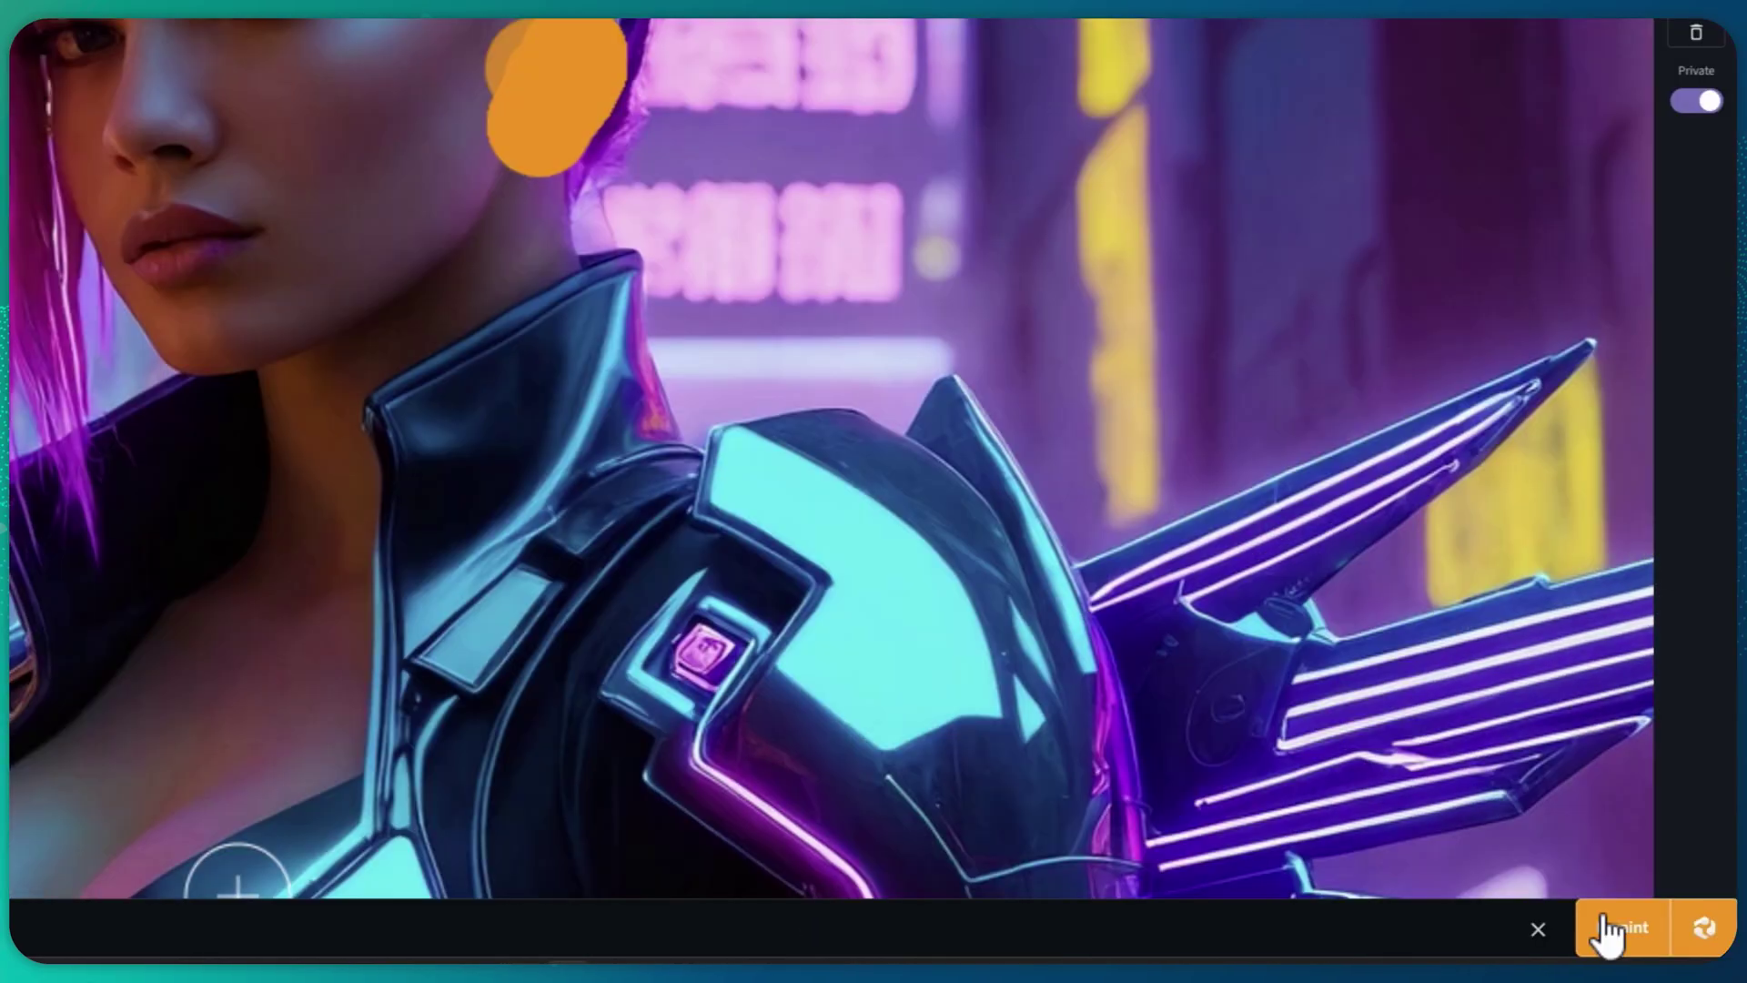
click(1607, 936)
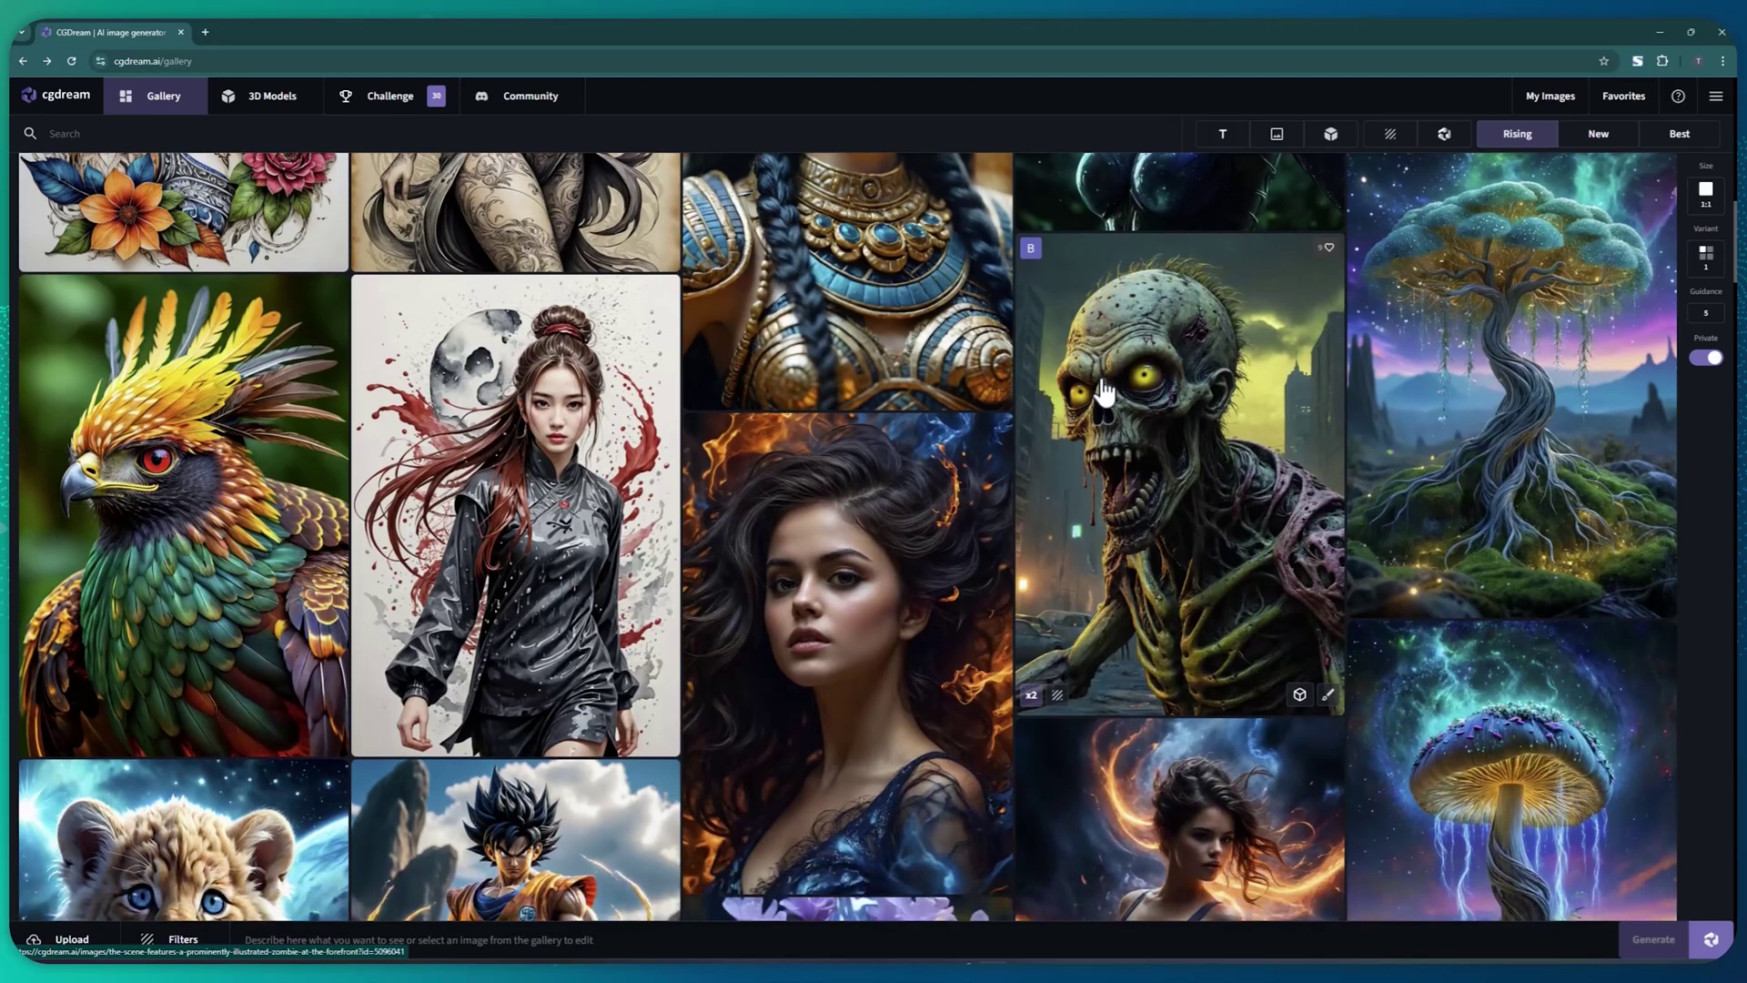
scroll(1104, 391, down, 5)
scroll(1104, 391, down, 7)
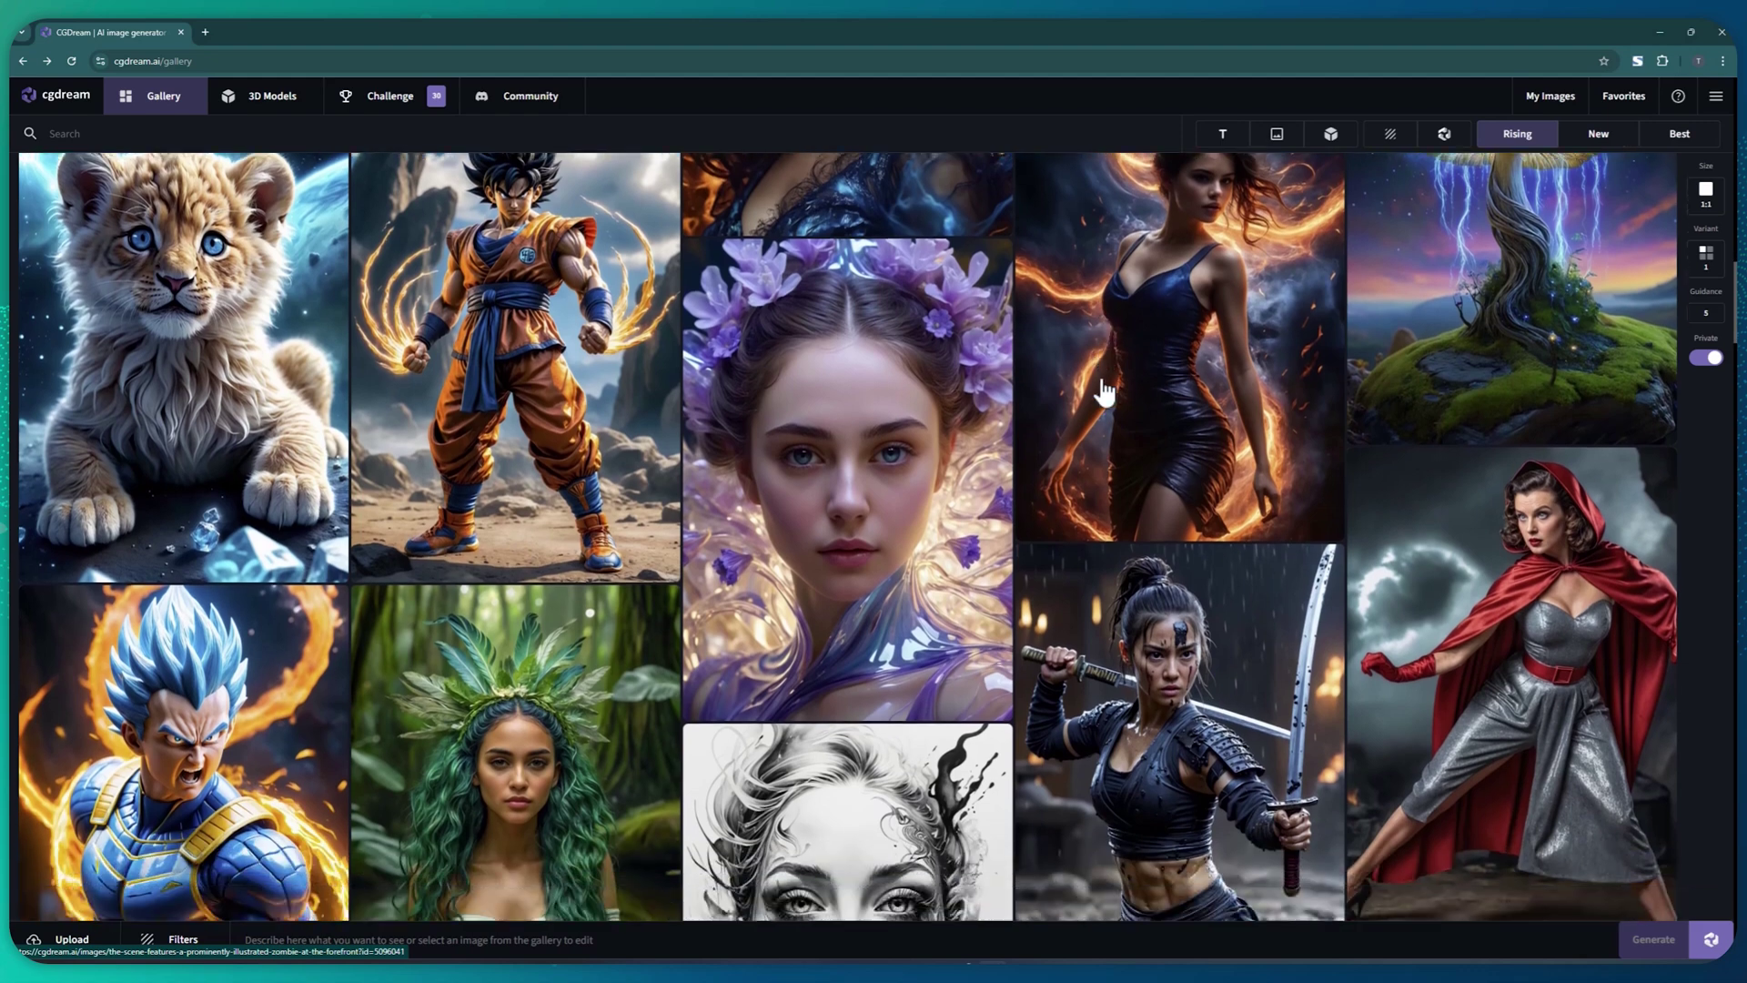
scroll(1104, 391, down, 7)
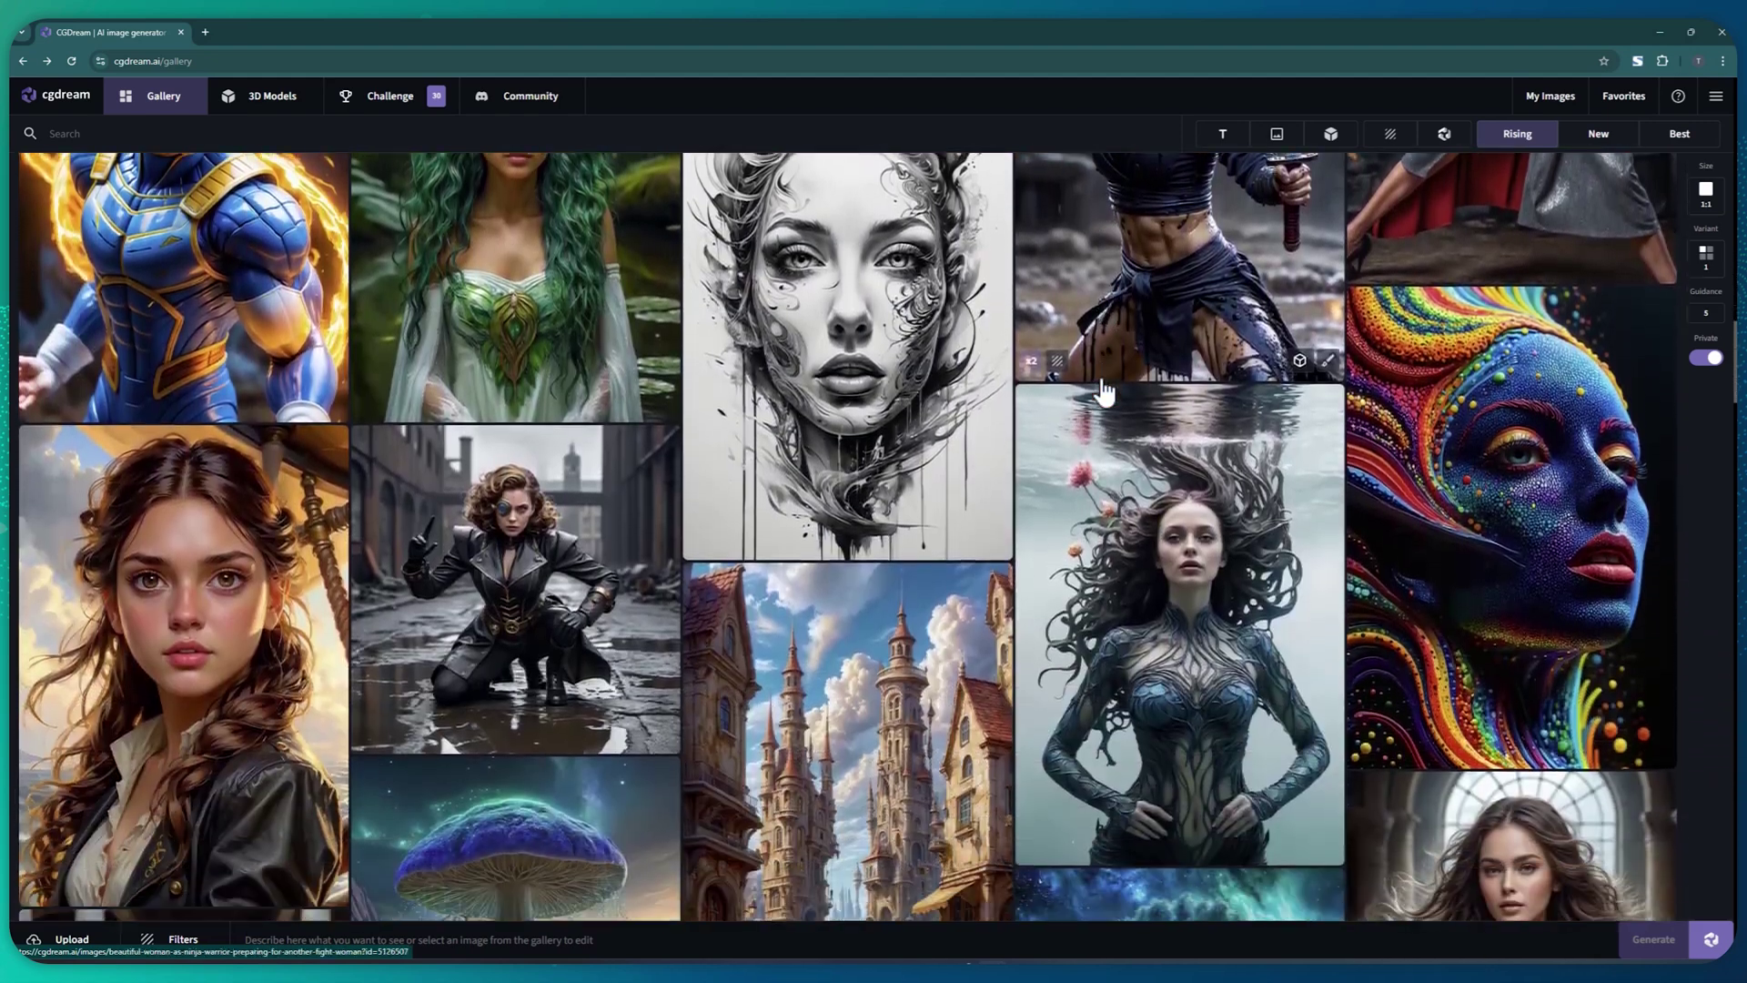
scroll(1103, 391, down, 7)
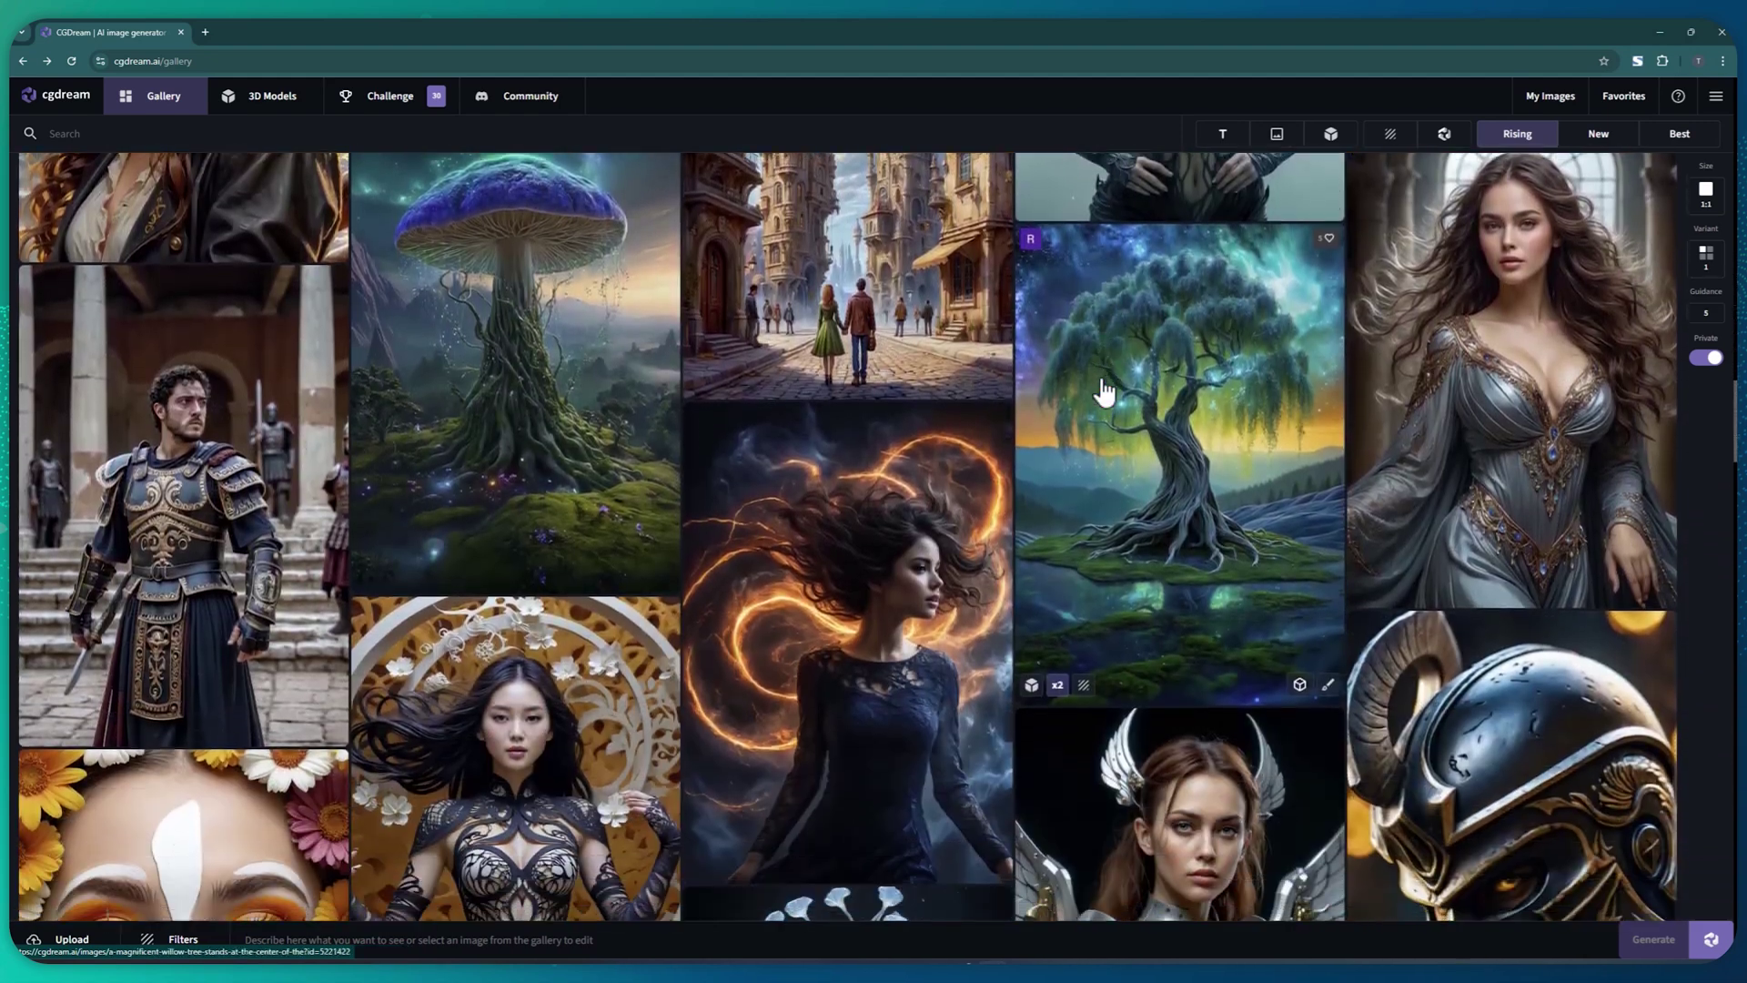
scroll(1104, 392, down, 2)
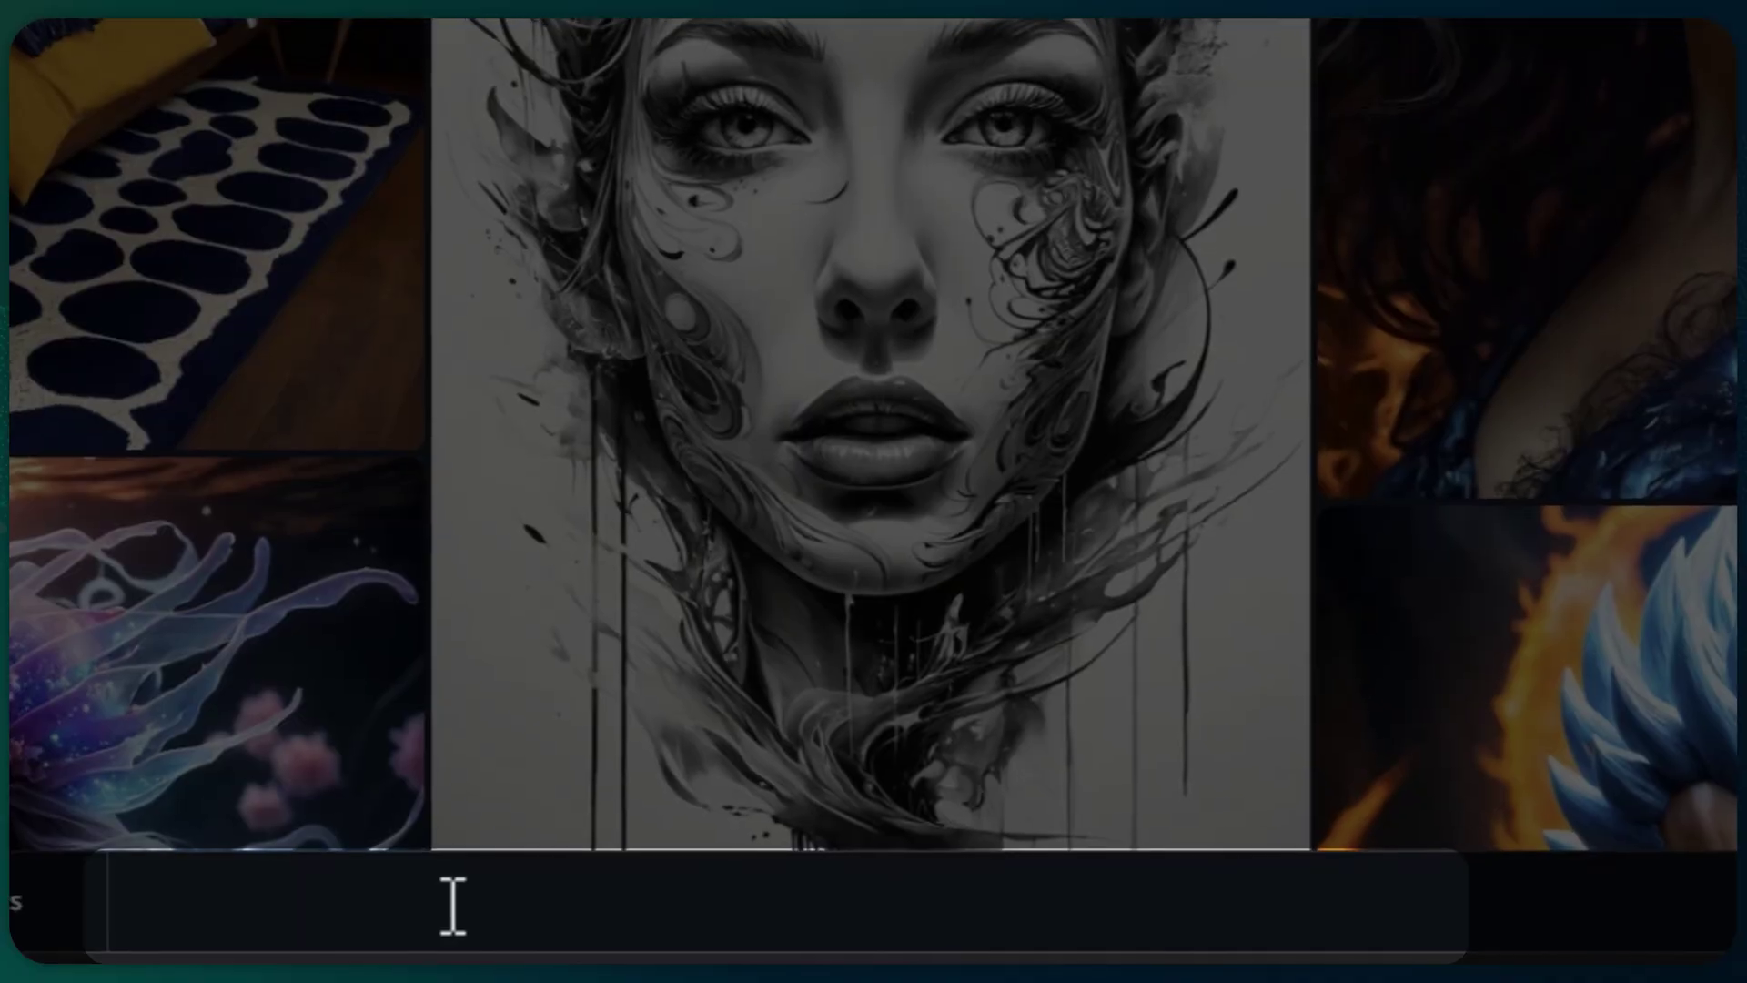
Auto-fill an eccentric young female painter prompt with DreamUp and generate four images.
click(453, 906)
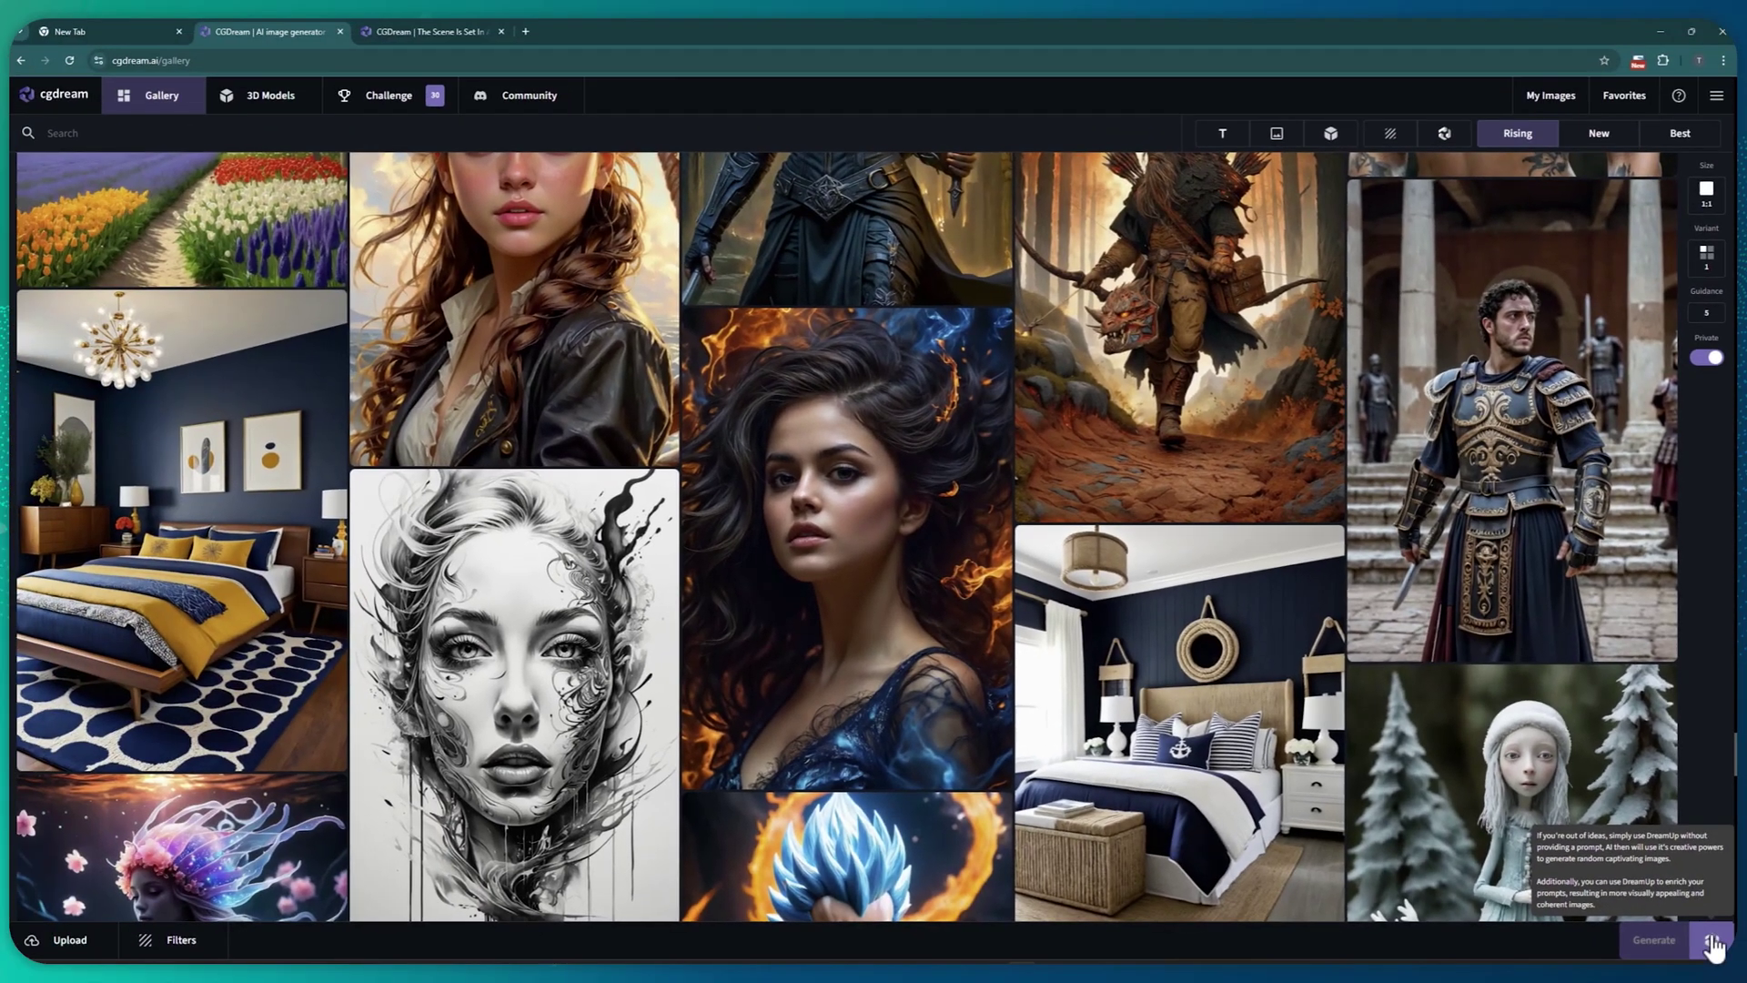
click(1711, 941)
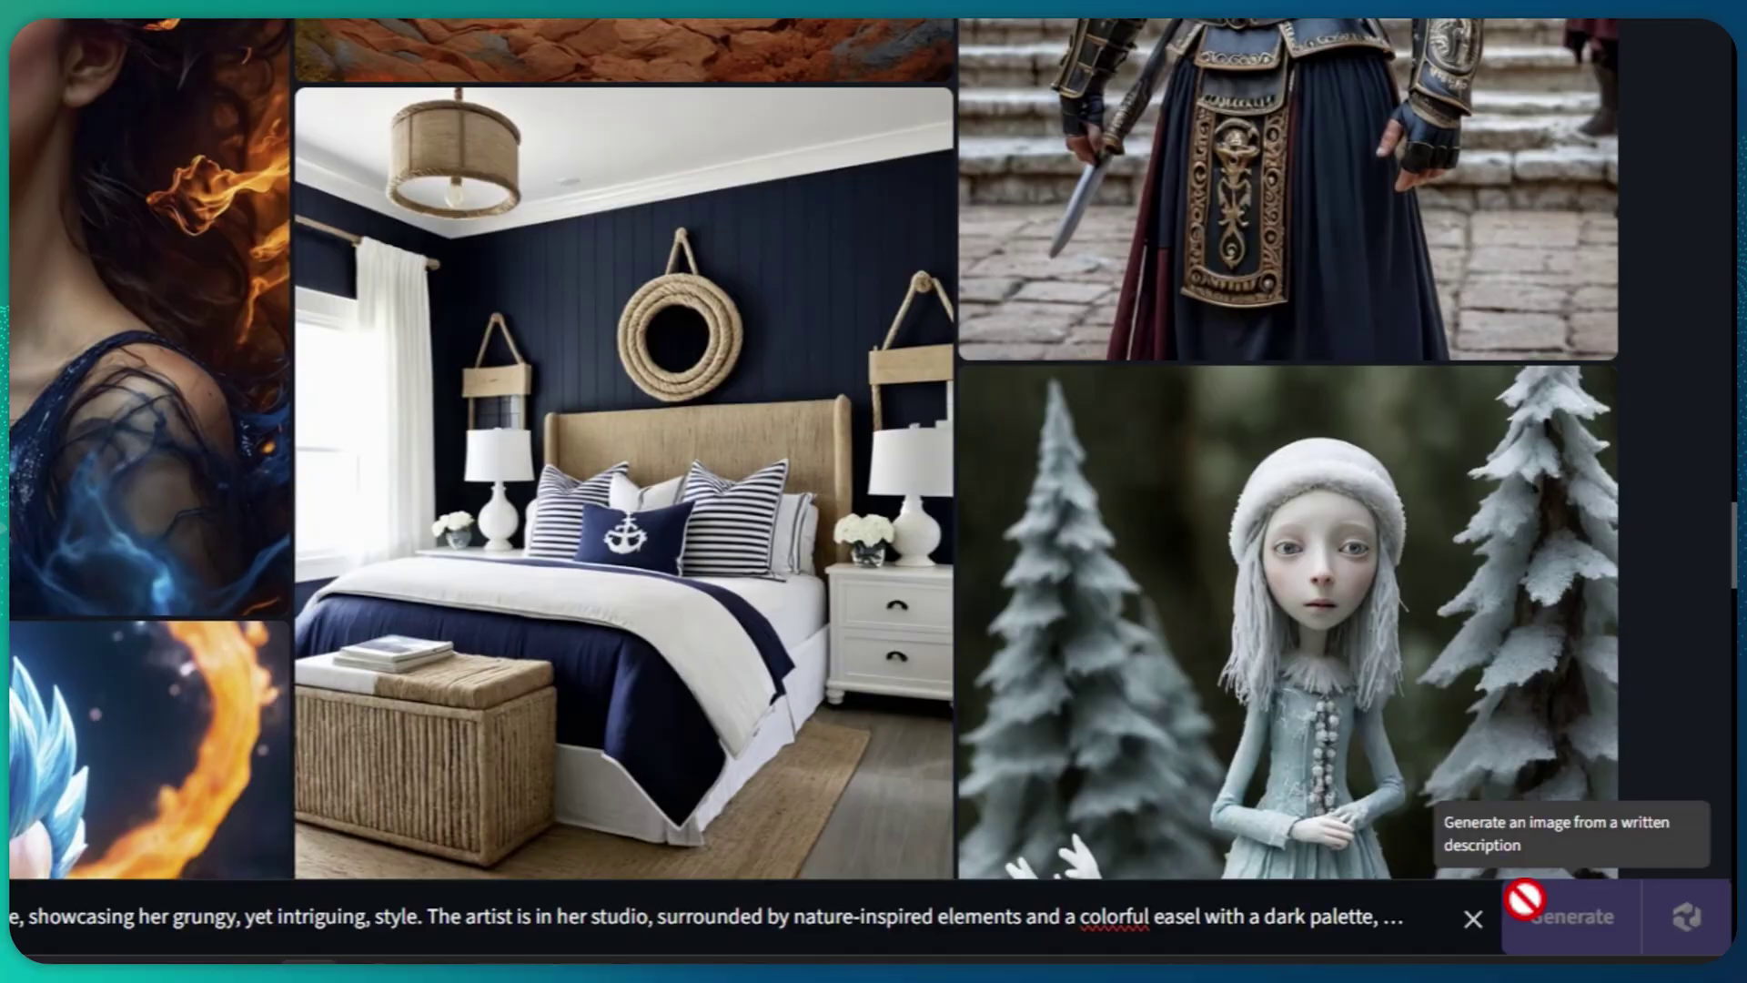
click(1653, 939)
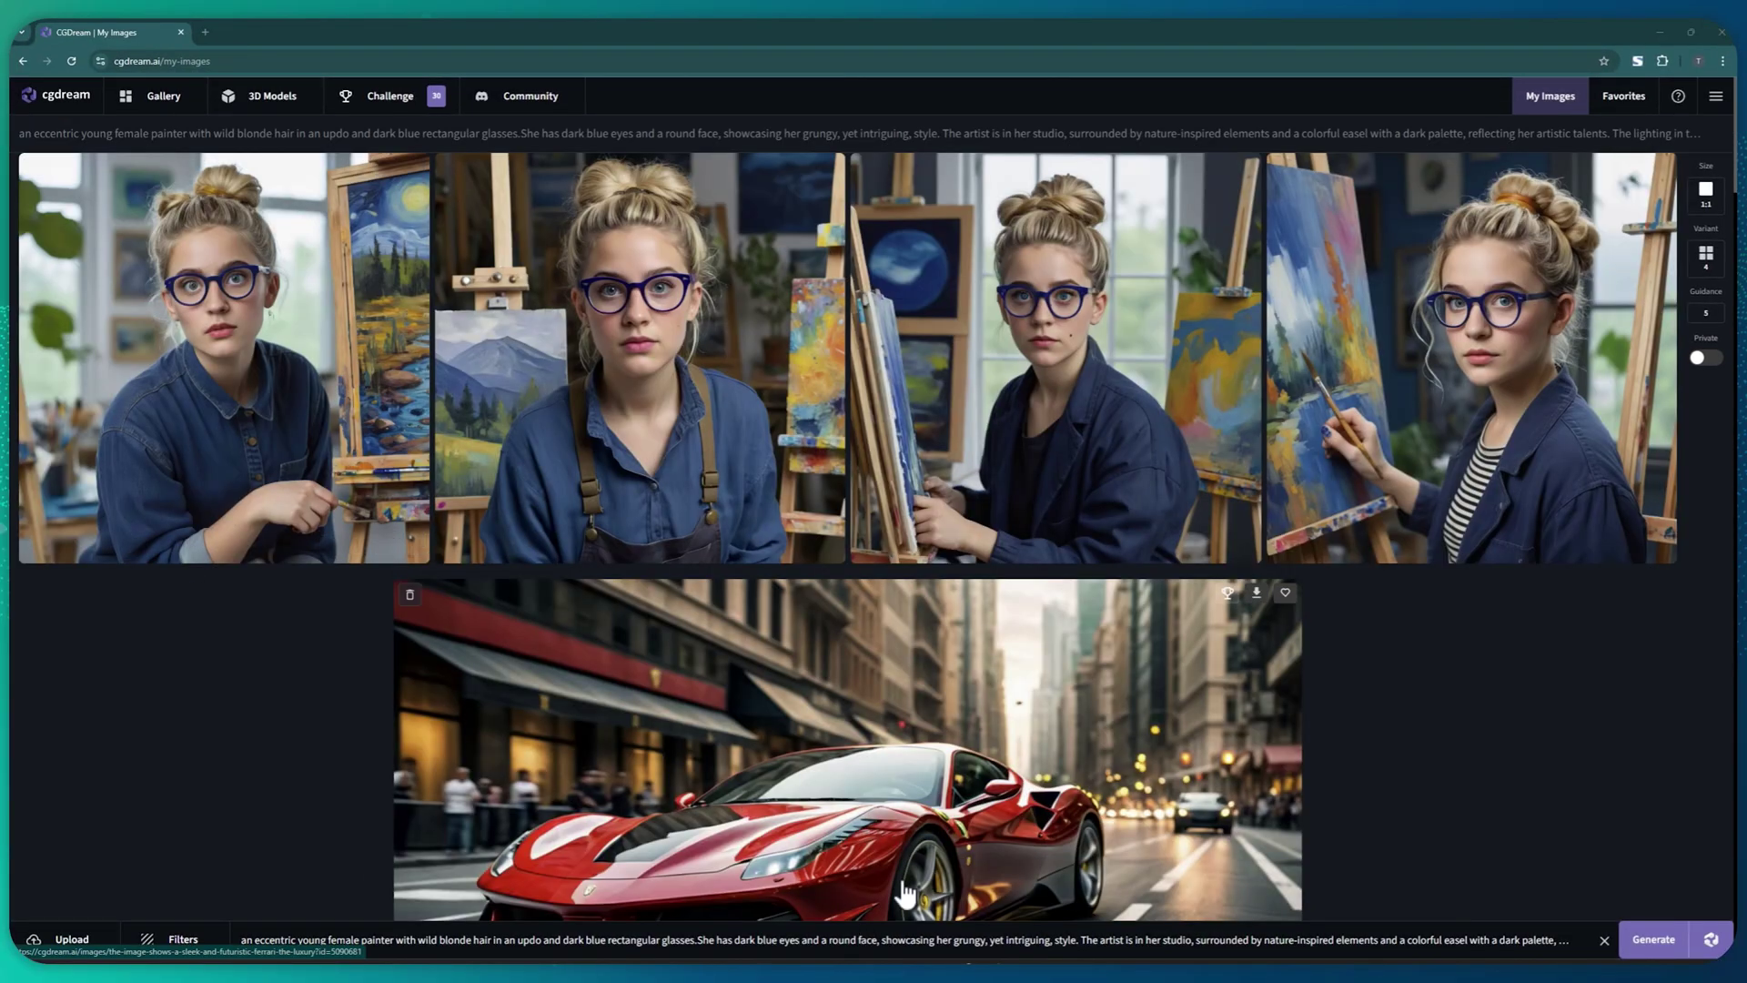
View two painter images up close, then generate a second batch of four from the same prompt.
click(309, 362)
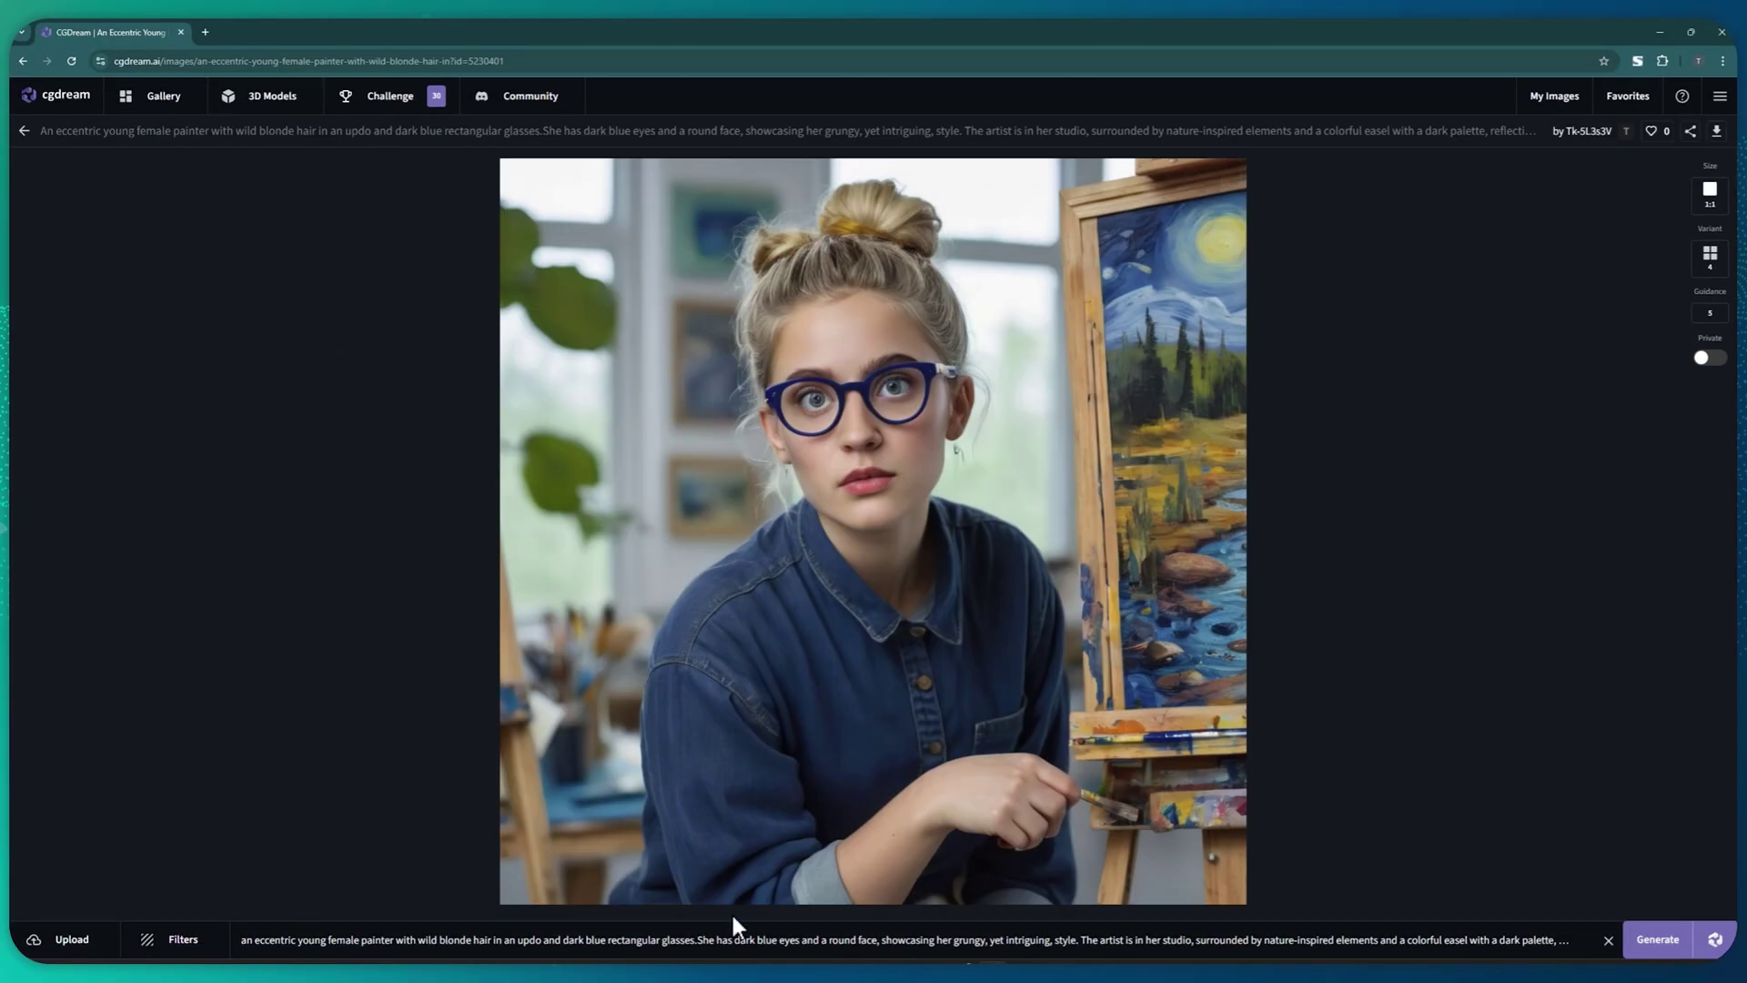
click(408, 267)
click(711, 355)
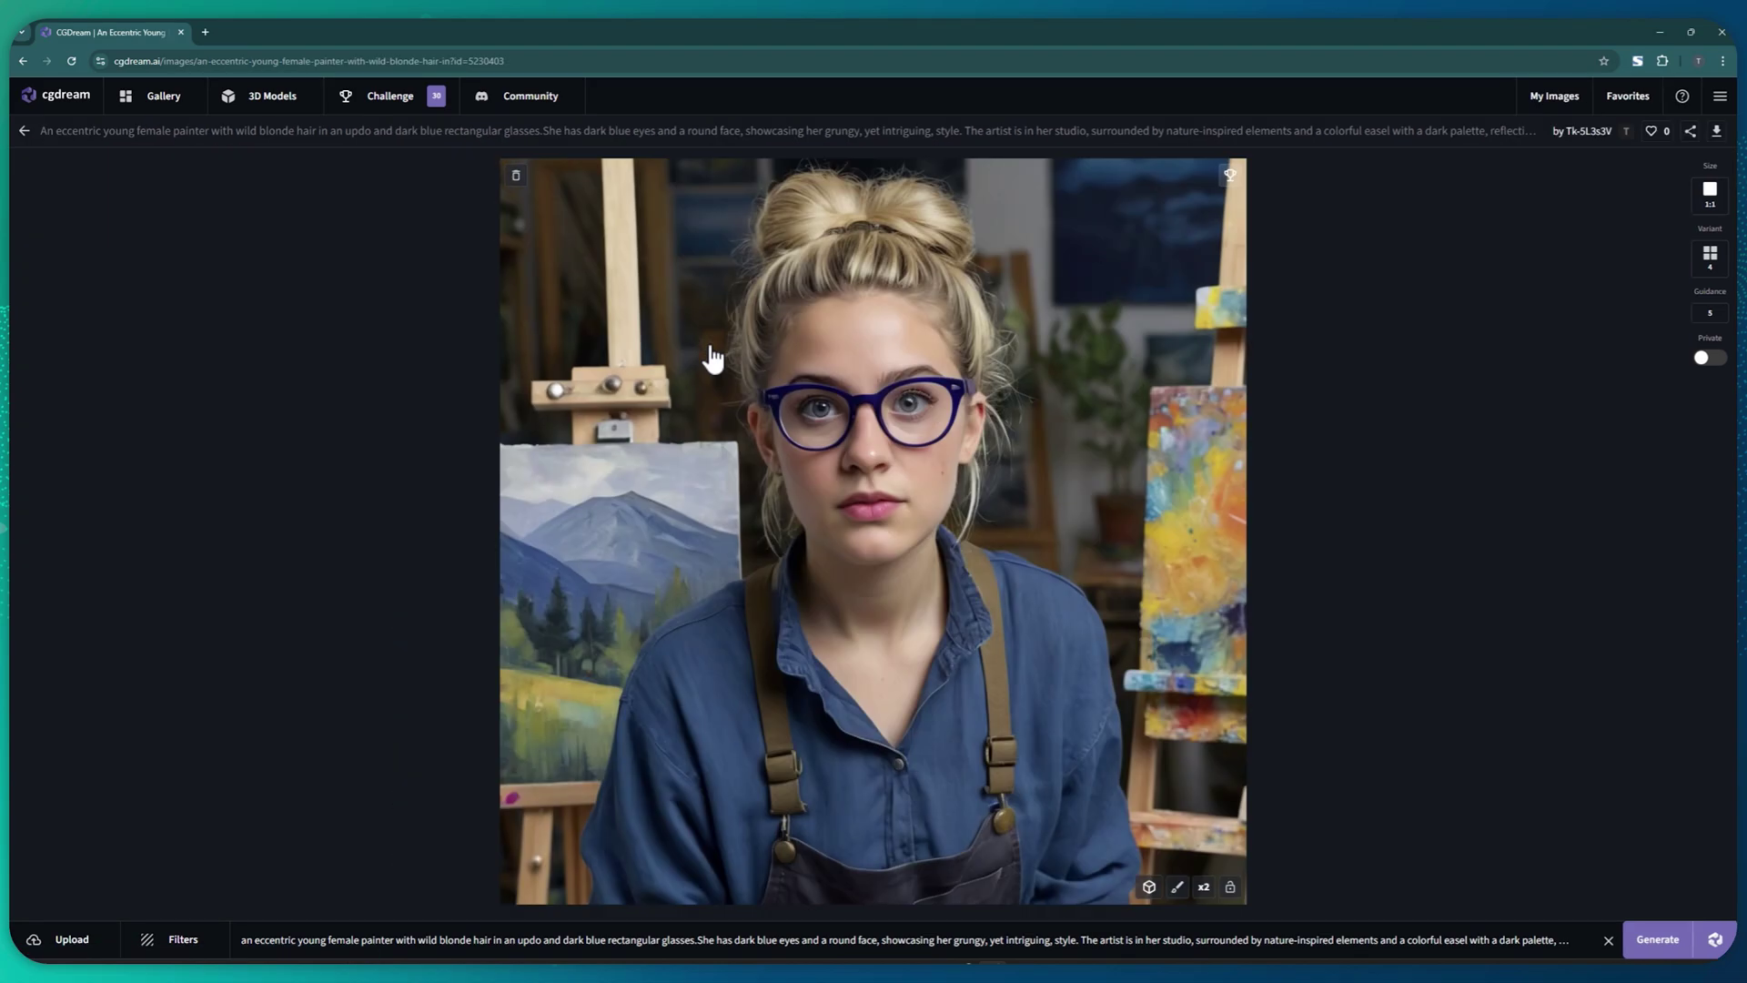
click(701, 366)
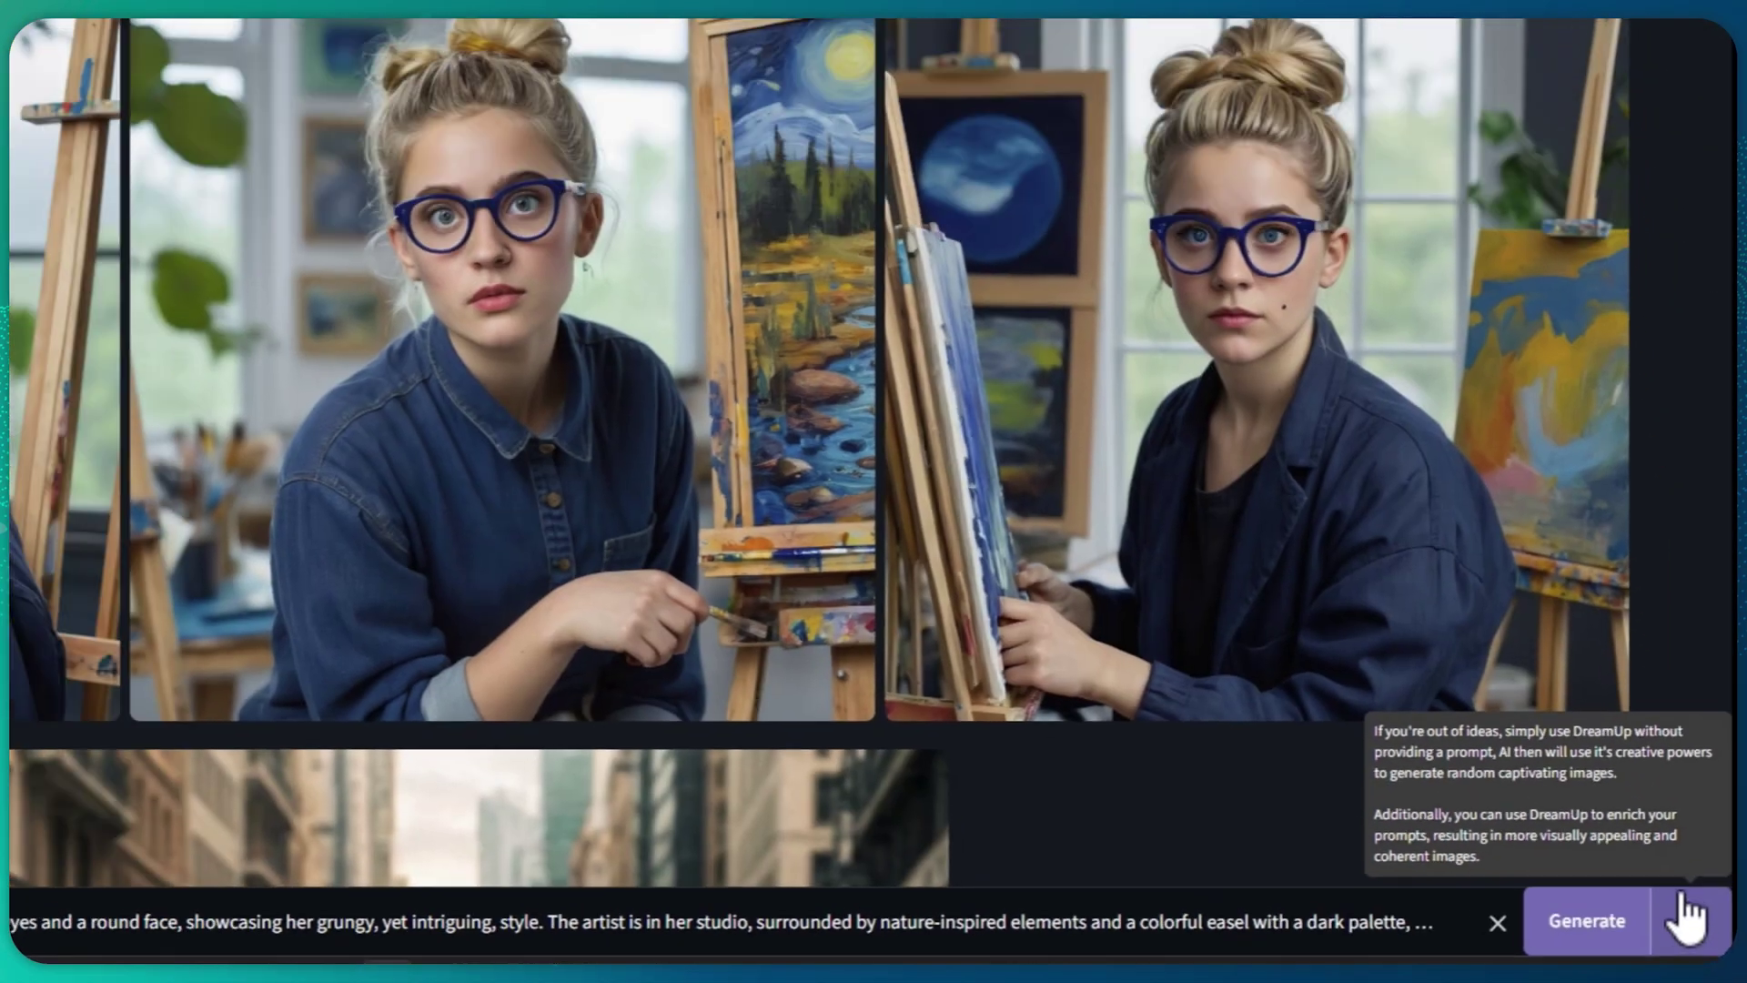
click(1711, 939)
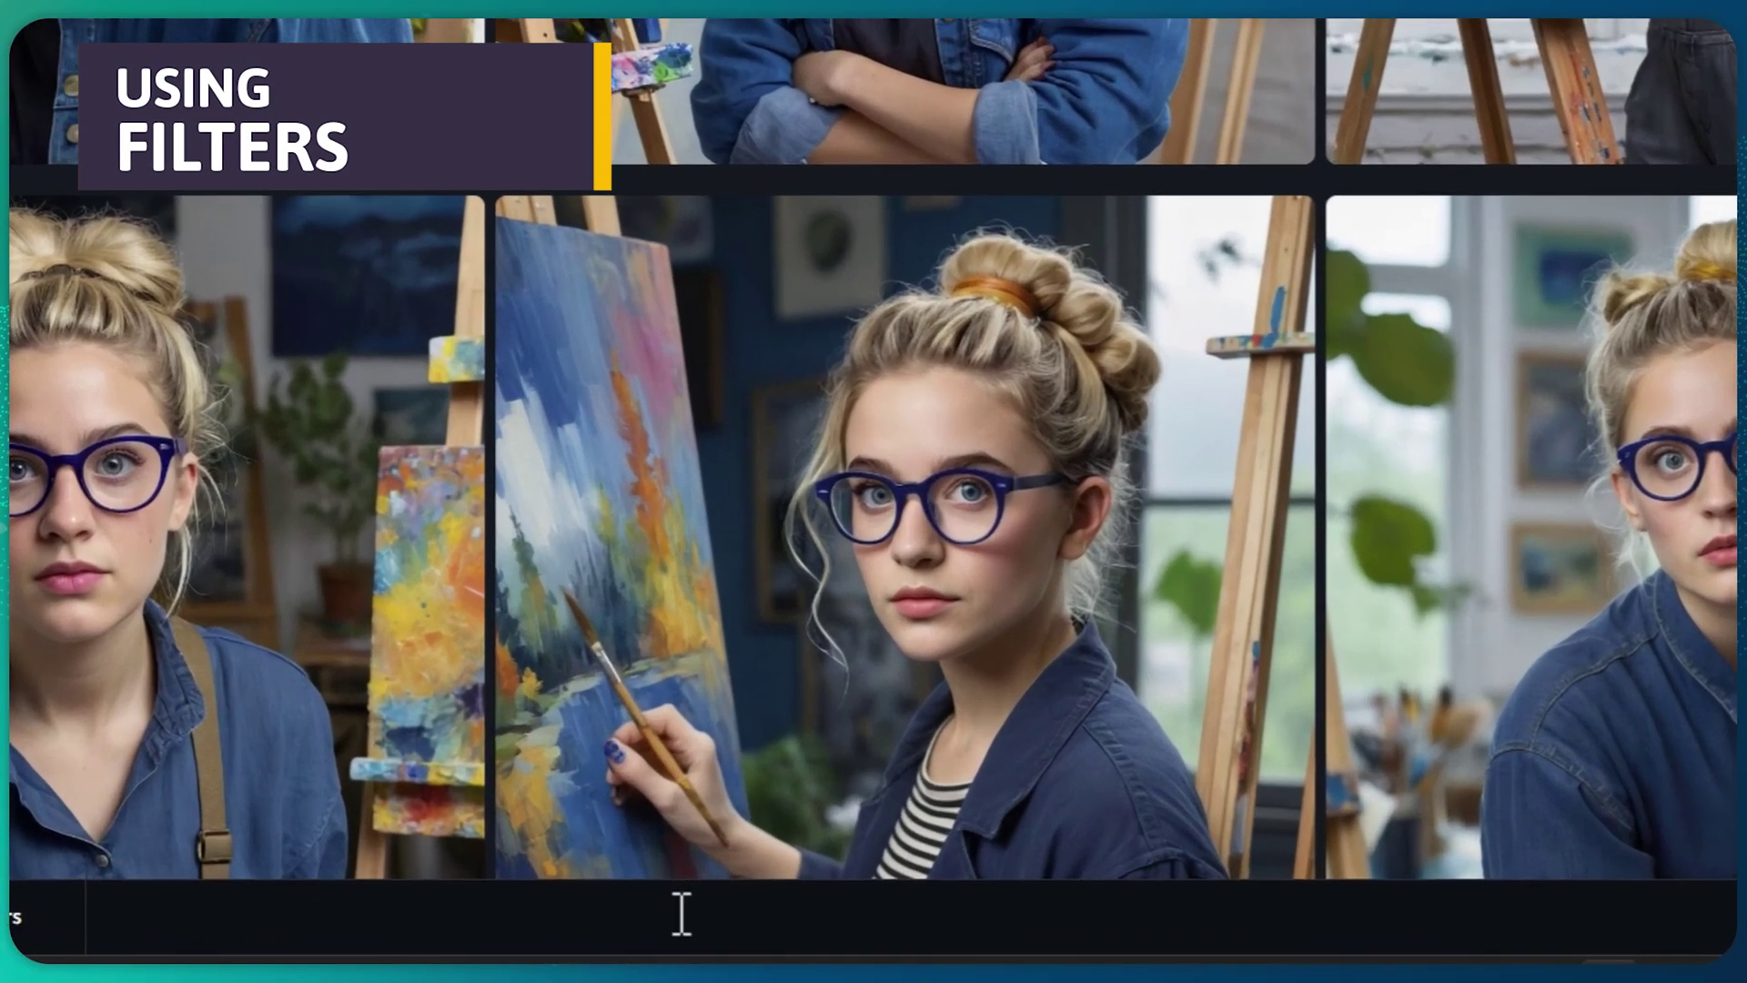
Generate four Pixar-style boys in yellow tops with diamond earrings and chains at night, then show Recommended Filters.
text(Pixar style boy with light skin, yellow top, gangster, with diamond earrings and chains, night time)
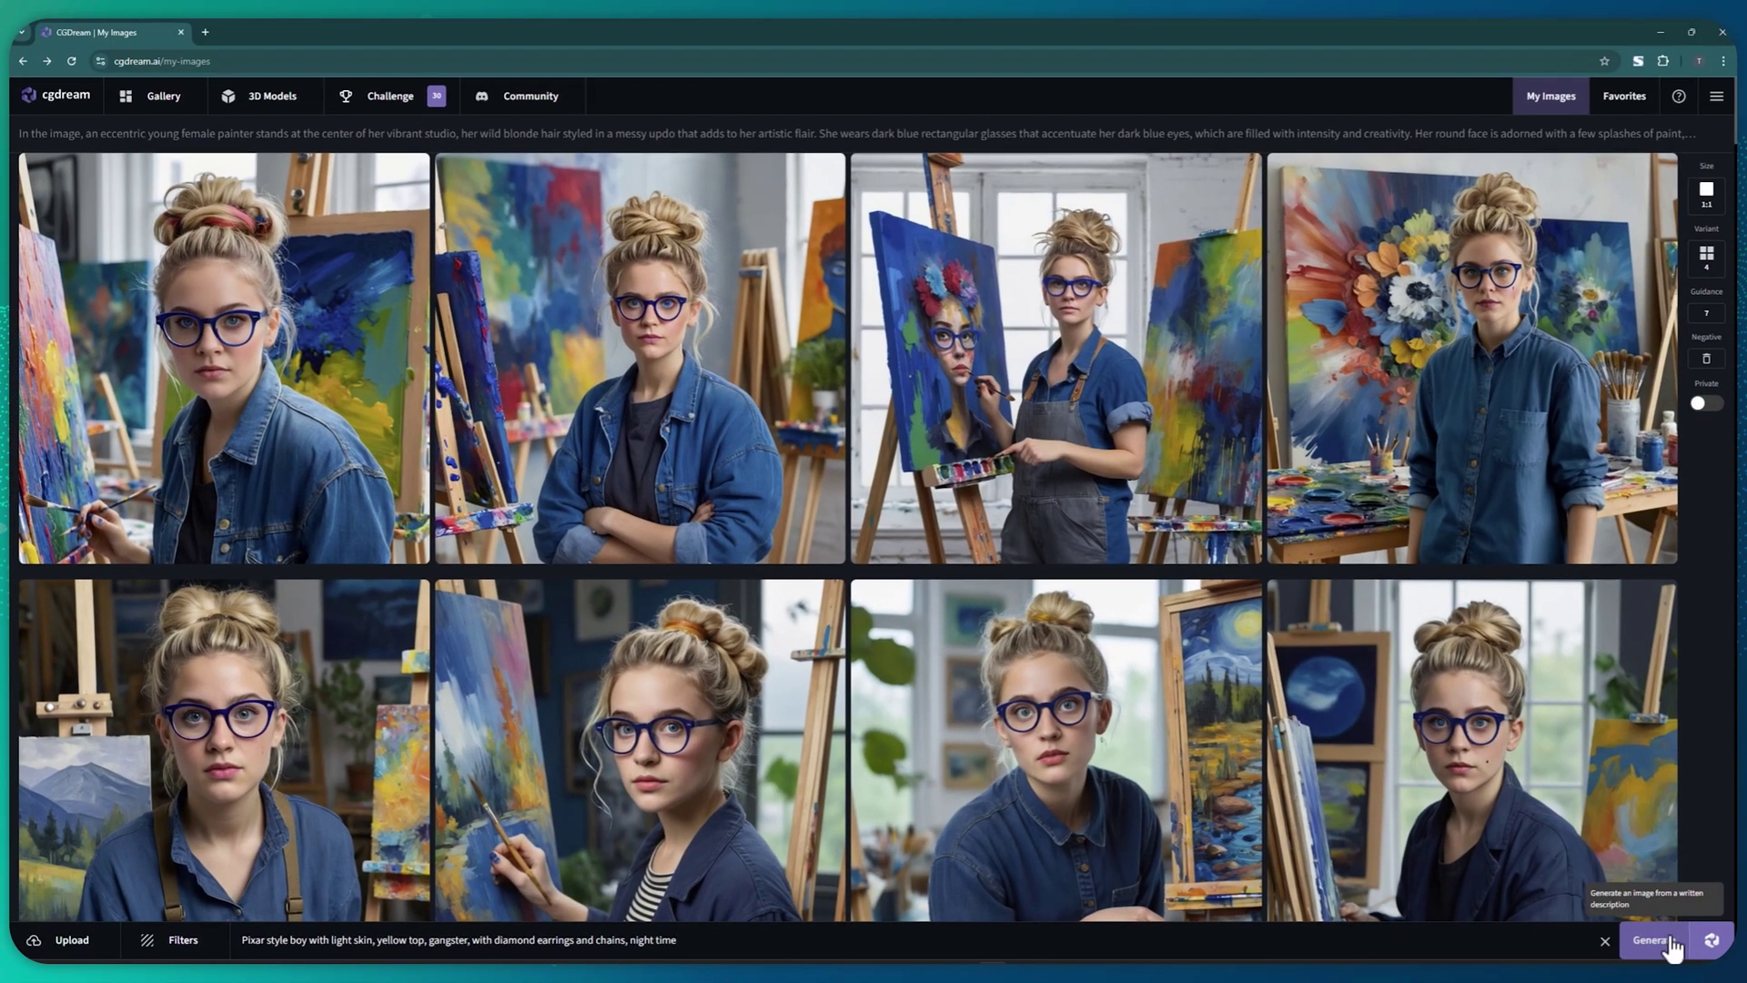
click(1681, 944)
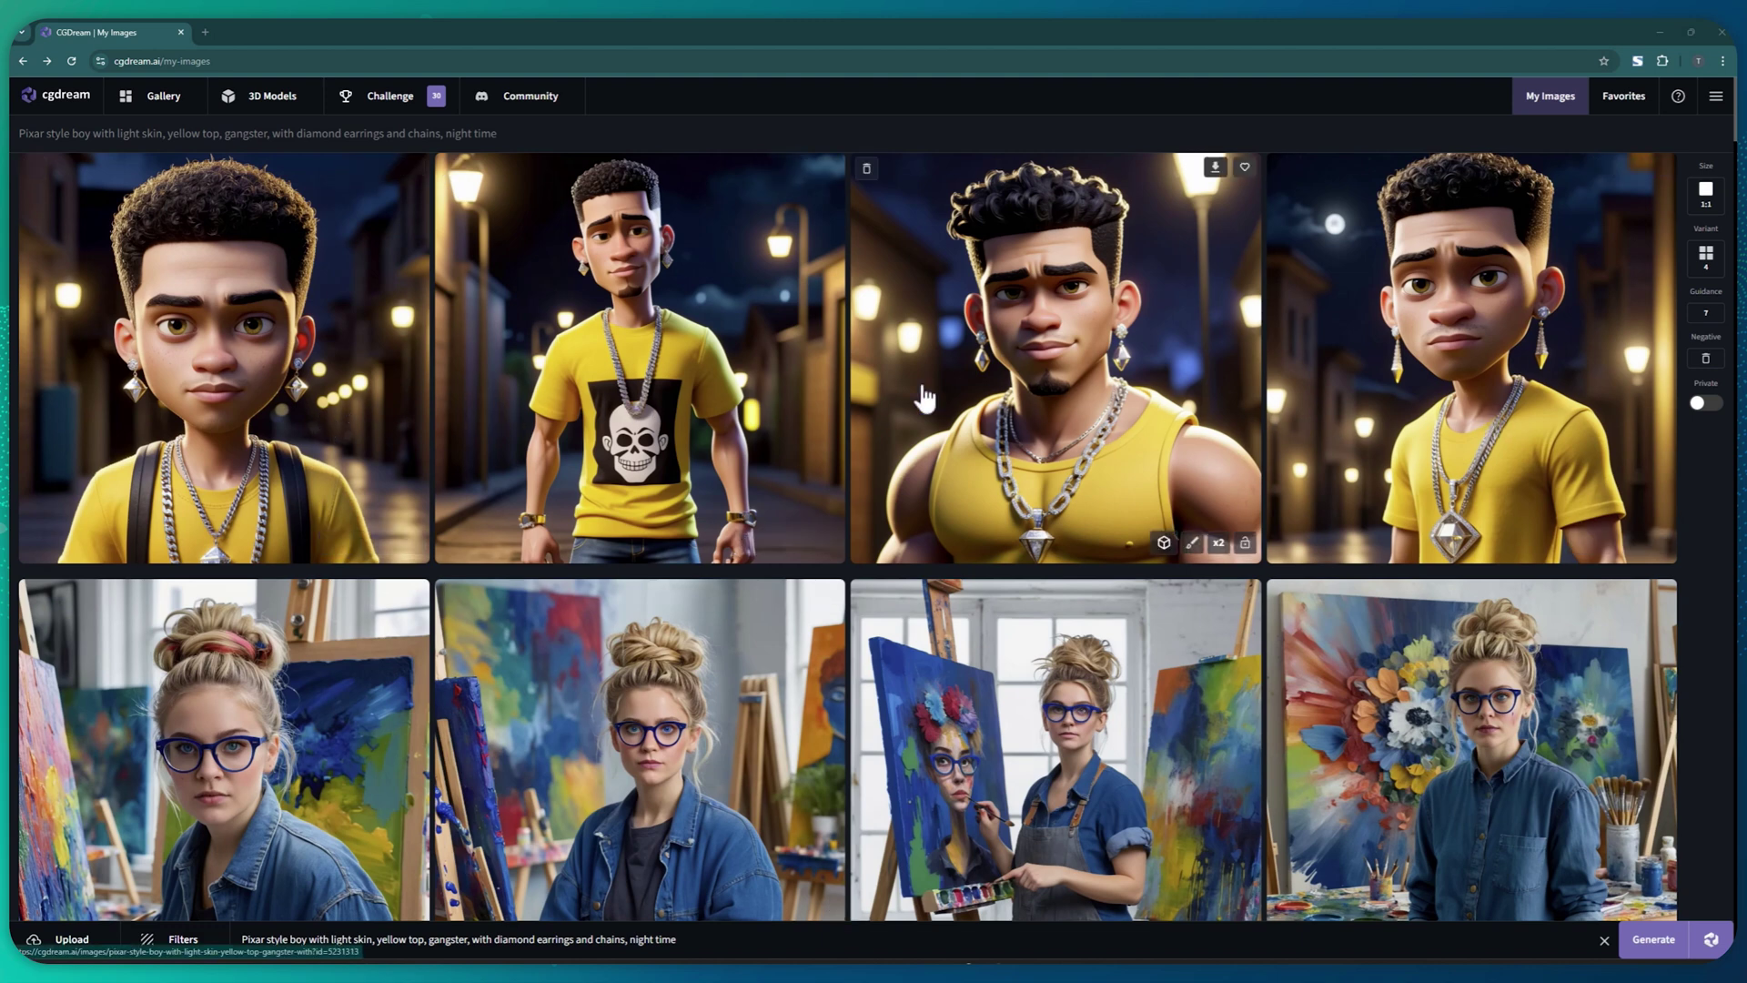
click(152, 941)
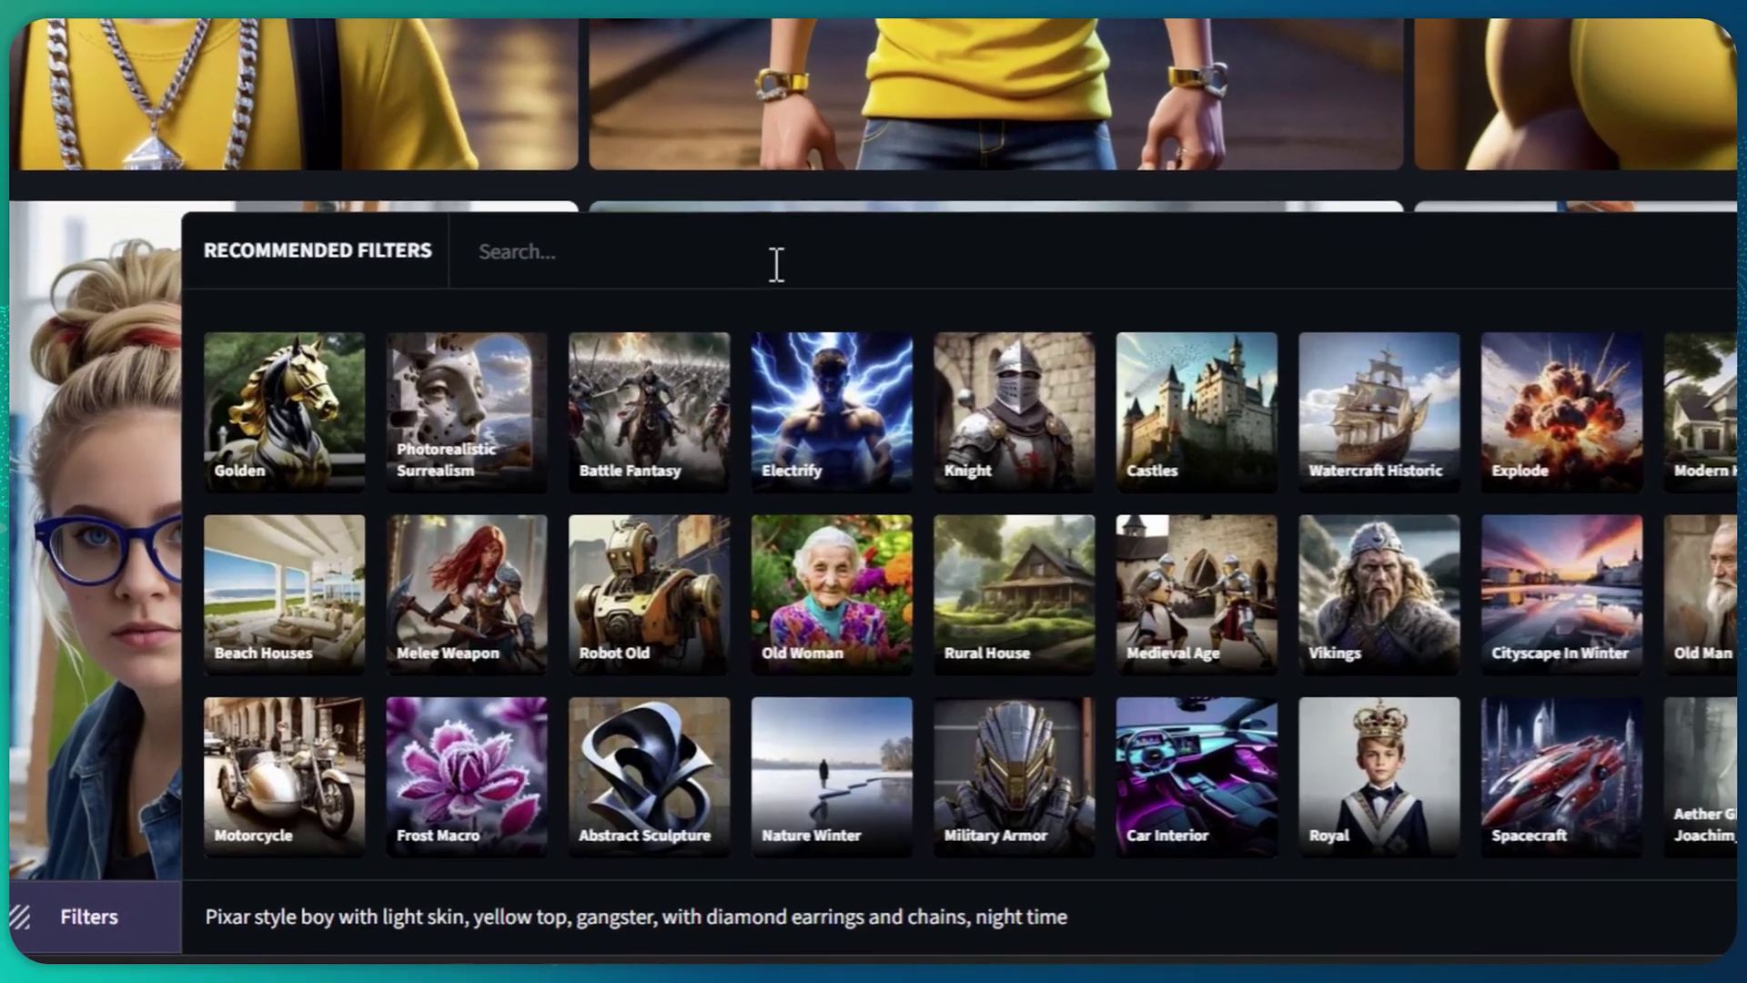
Search the filters for '3d', apply 3d Cartoon, and regenerate the Pixar boy images.
click(525, 612)
text(3d)
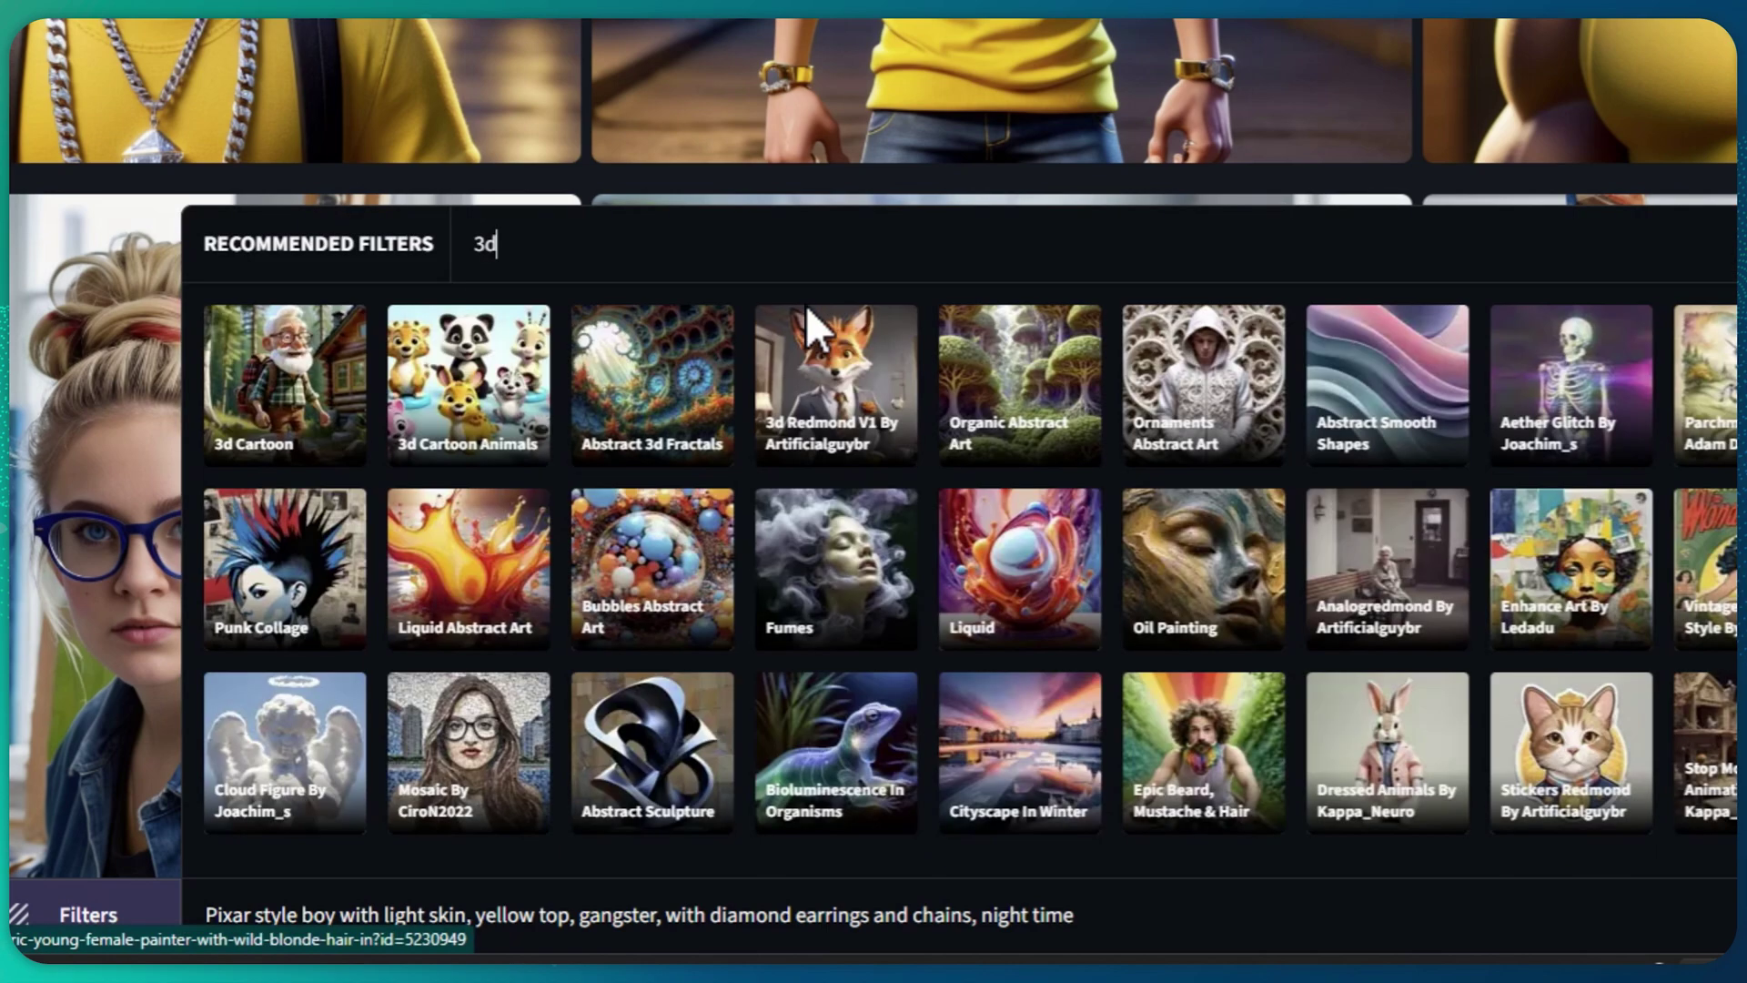
mouse_move(784, 344)
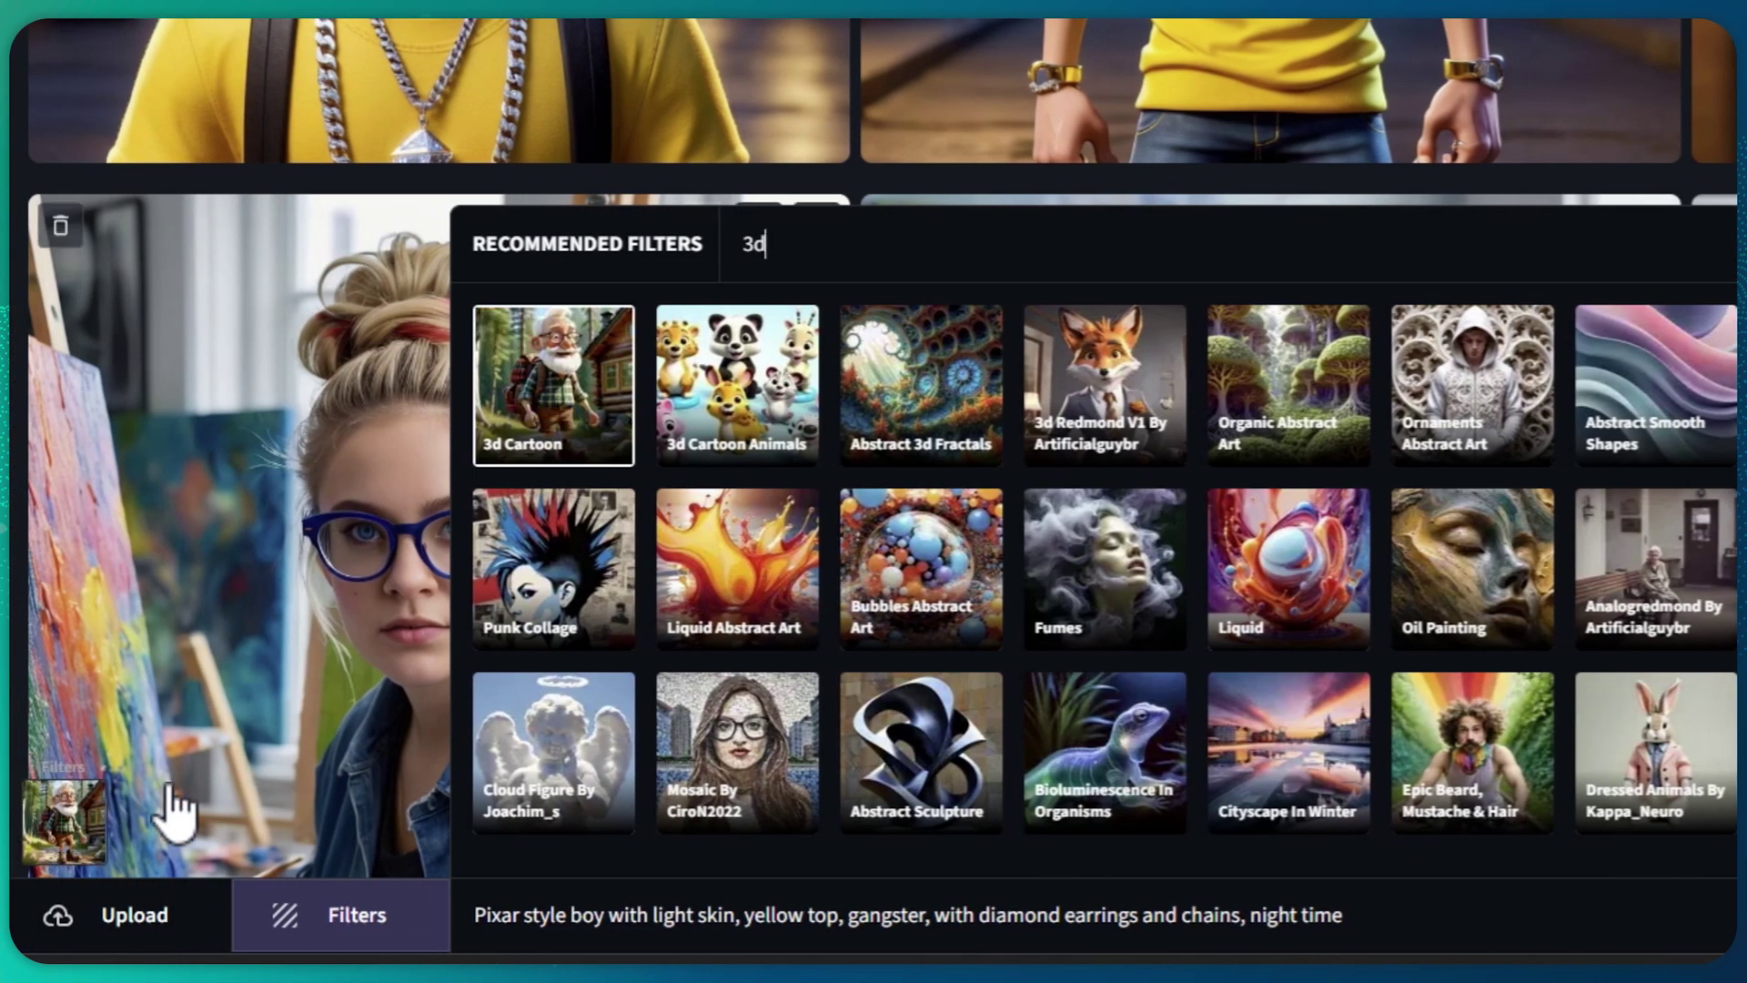
mouse_move(93, 816)
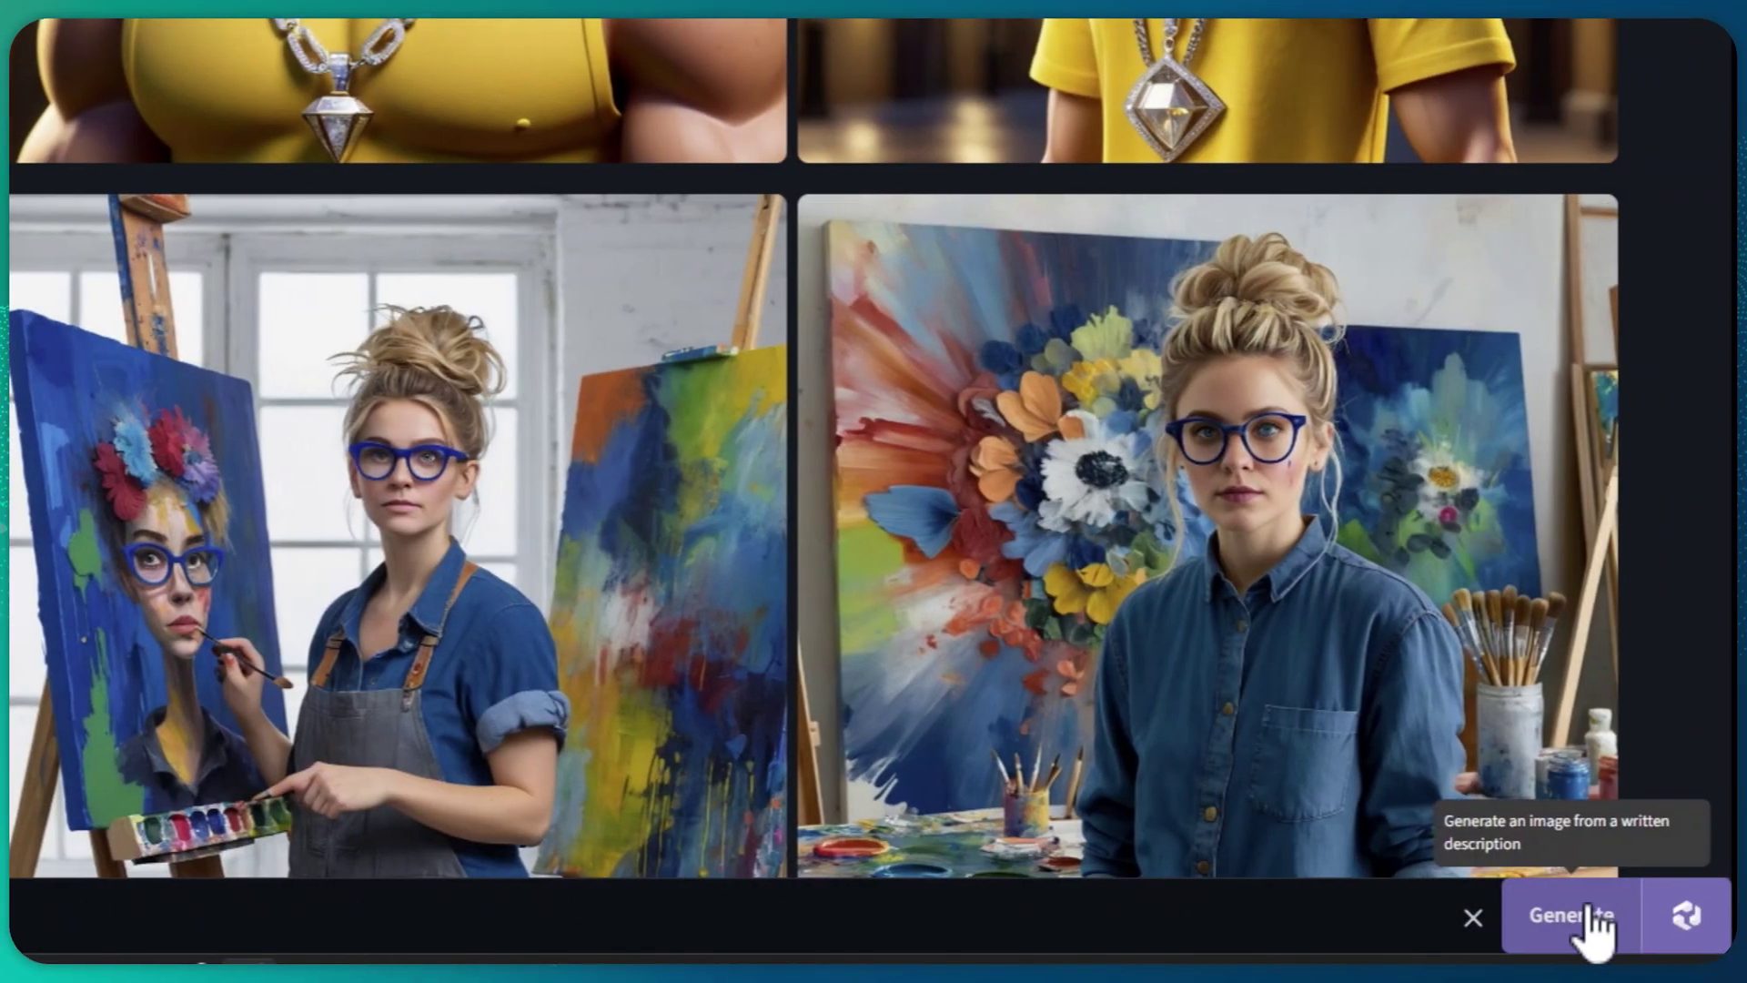
click(1587, 914)
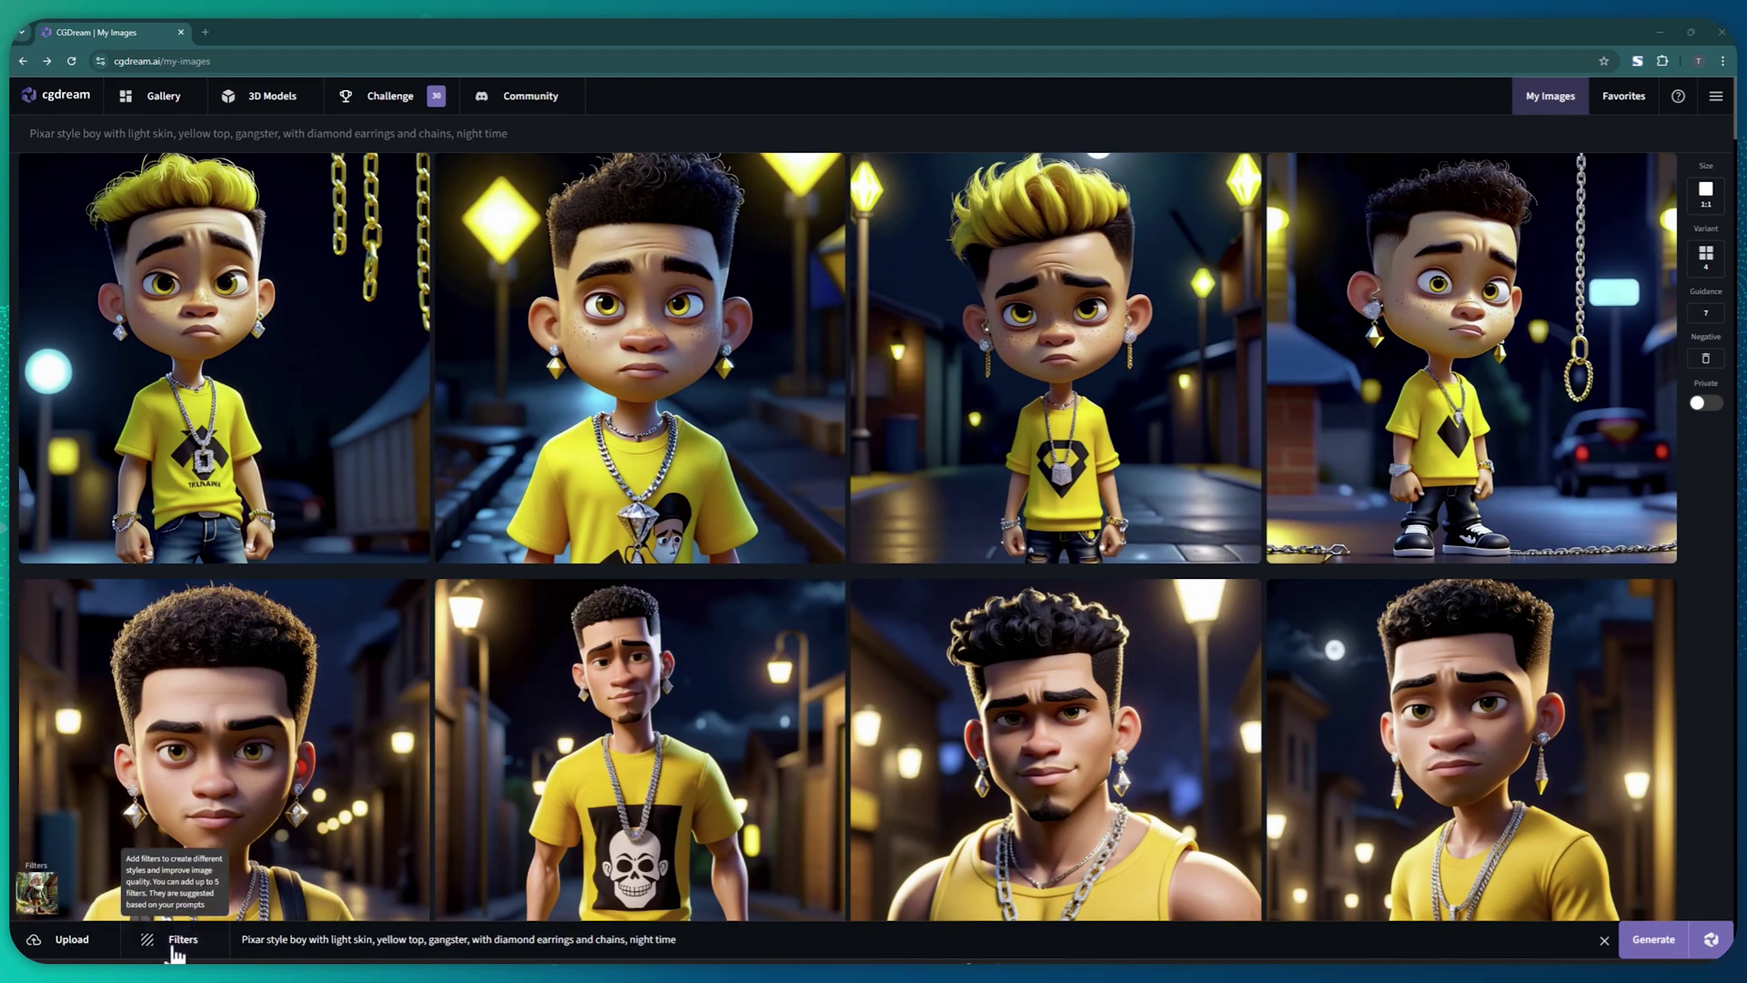
Select the Cityscapes, Fashion Casual and Action filters alongside 3d Cartoon for the Pixar boy prompt.
click(166, 942)
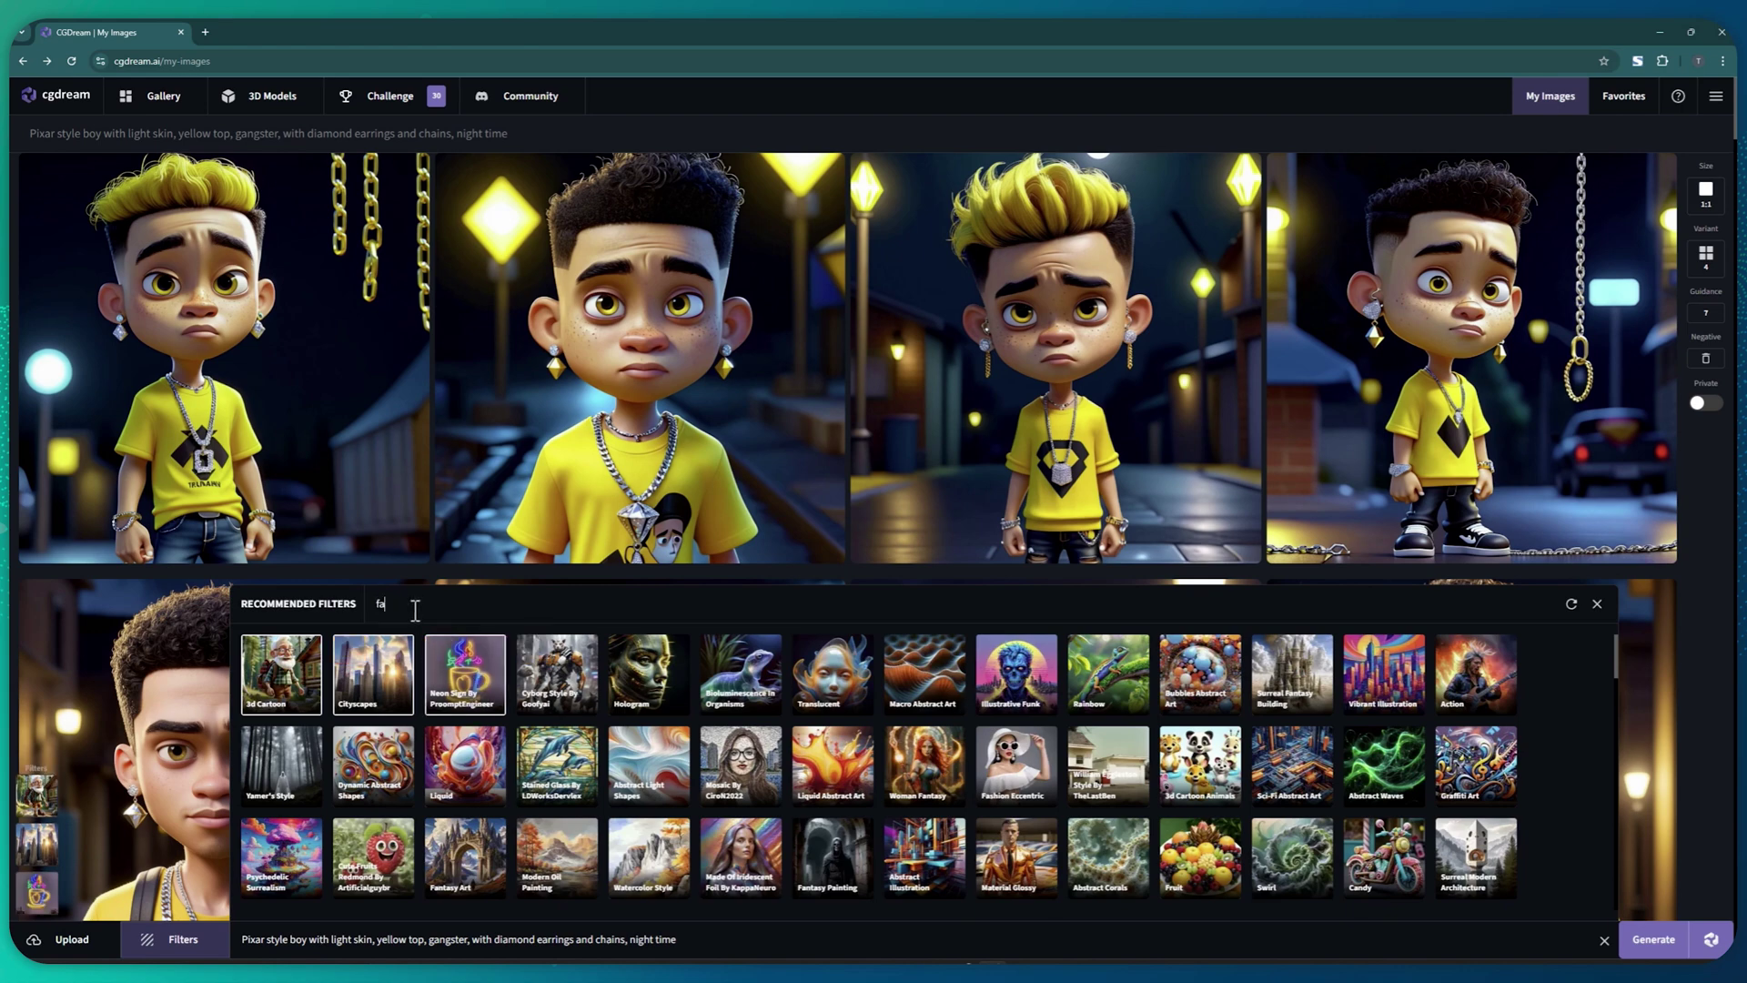
text(n)
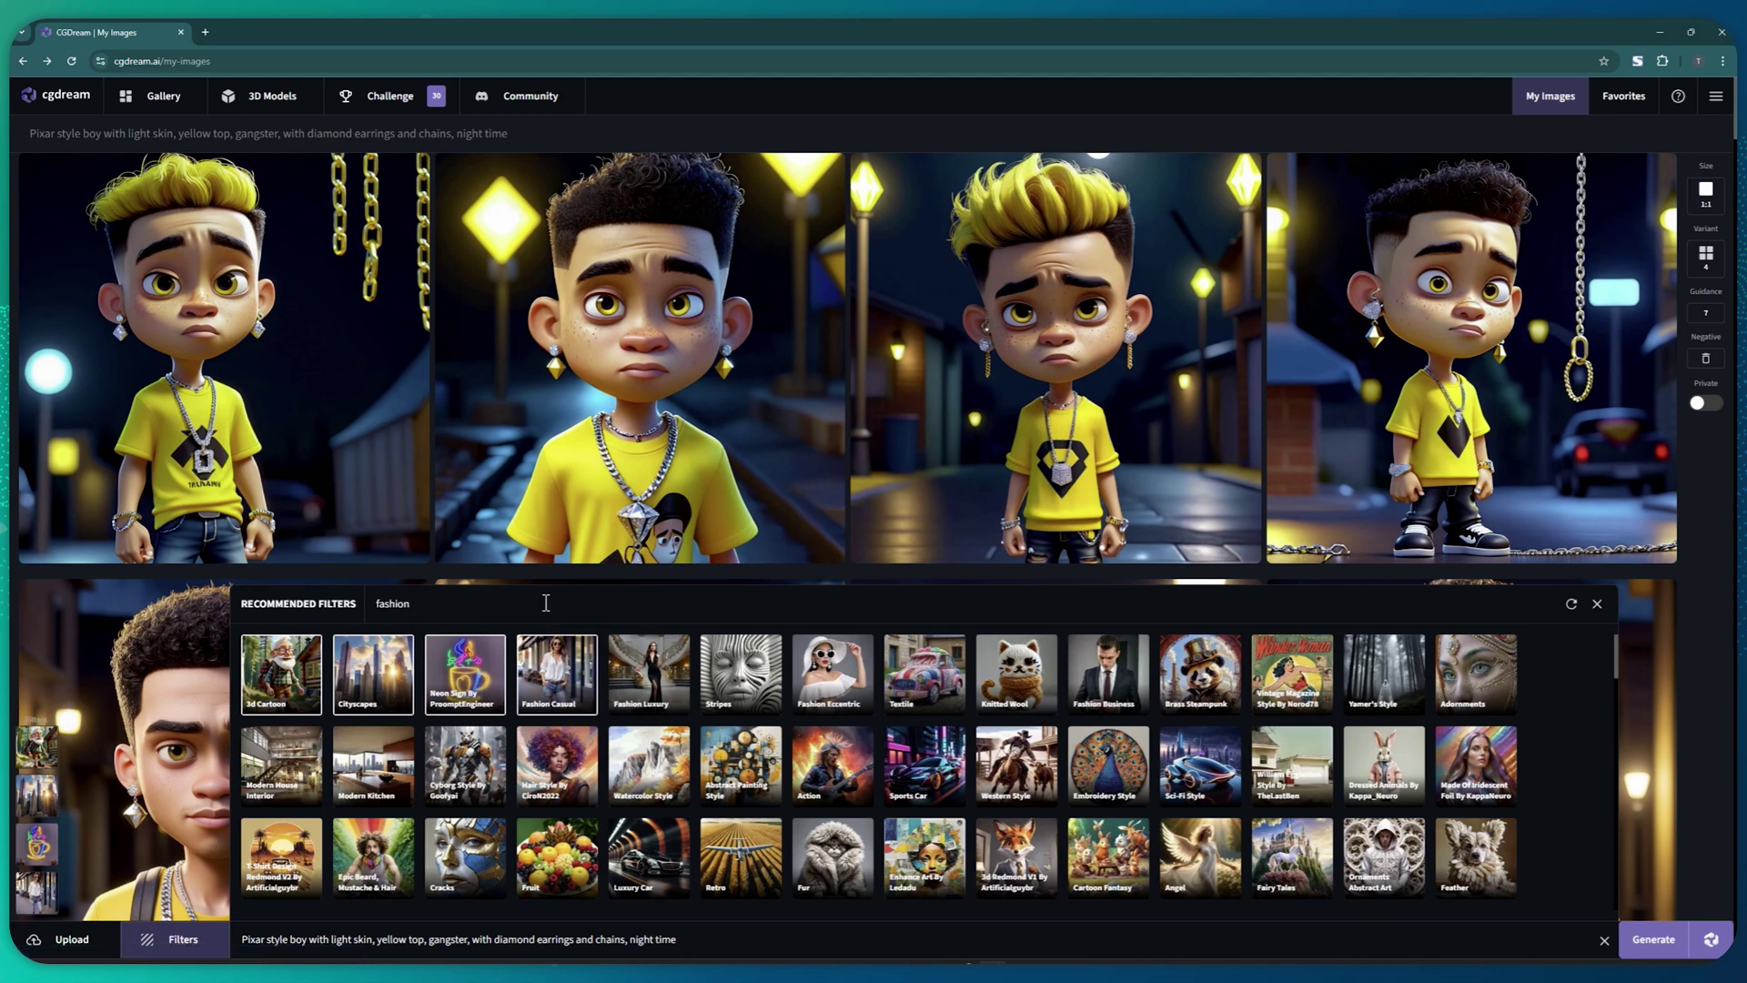
text(on)
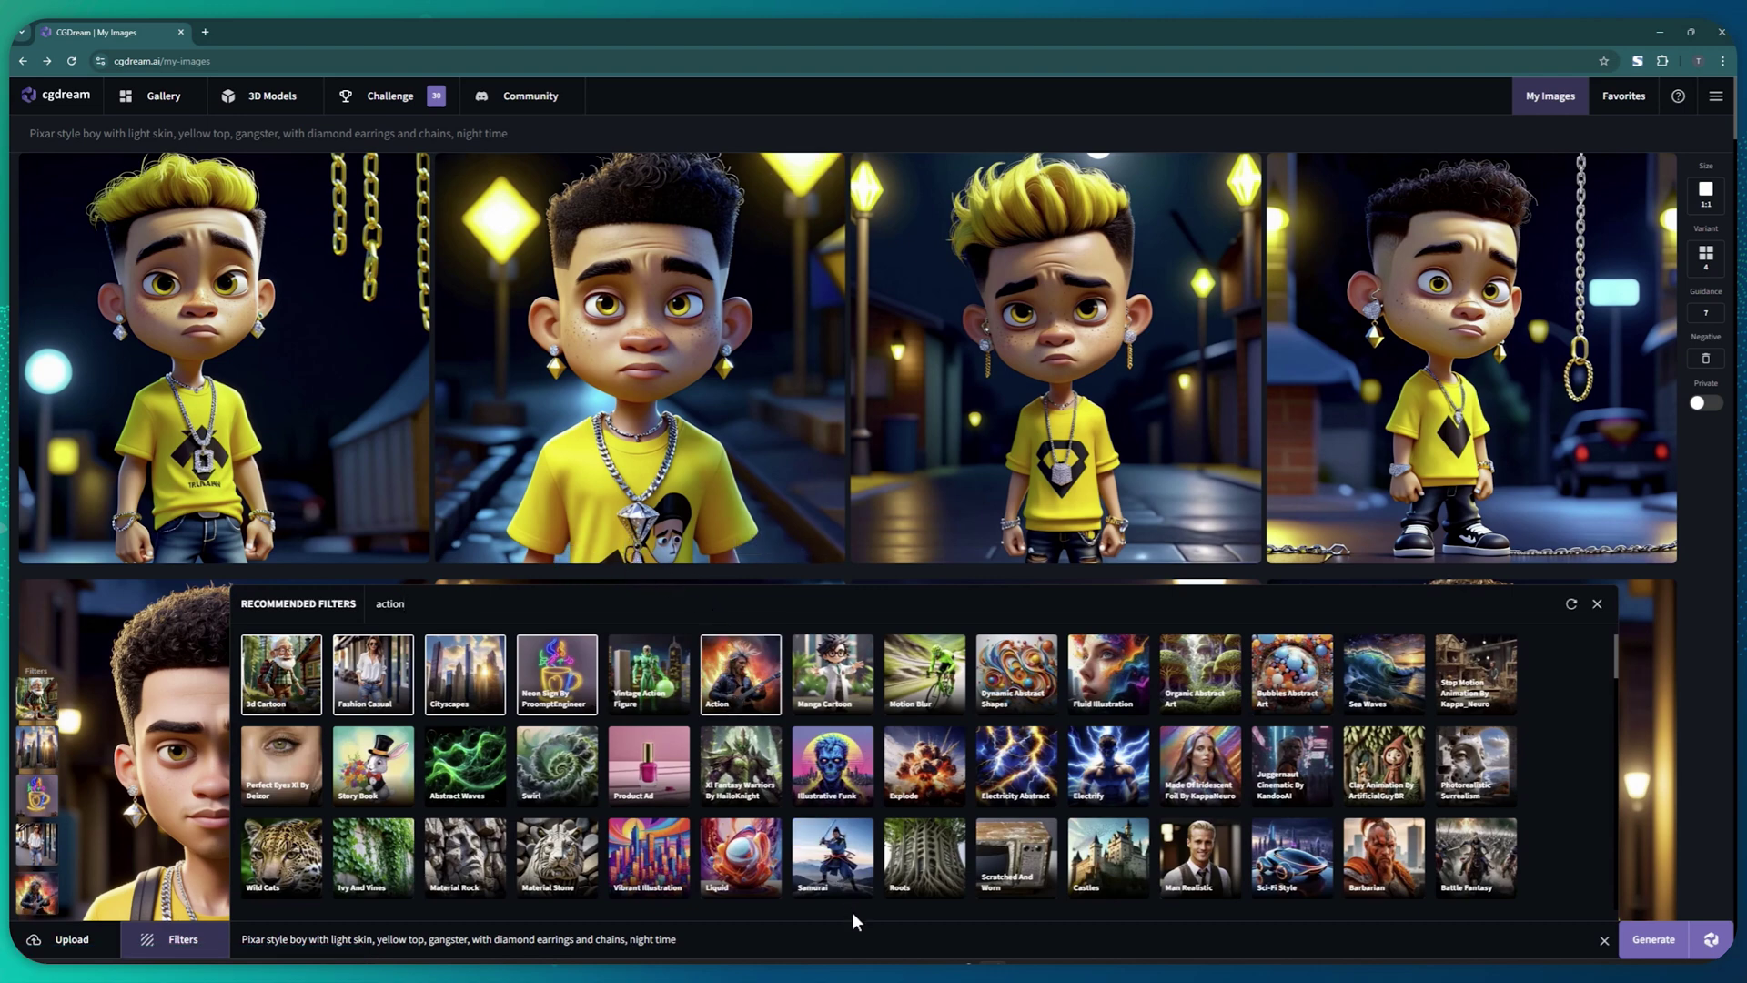
click(1598, 605)
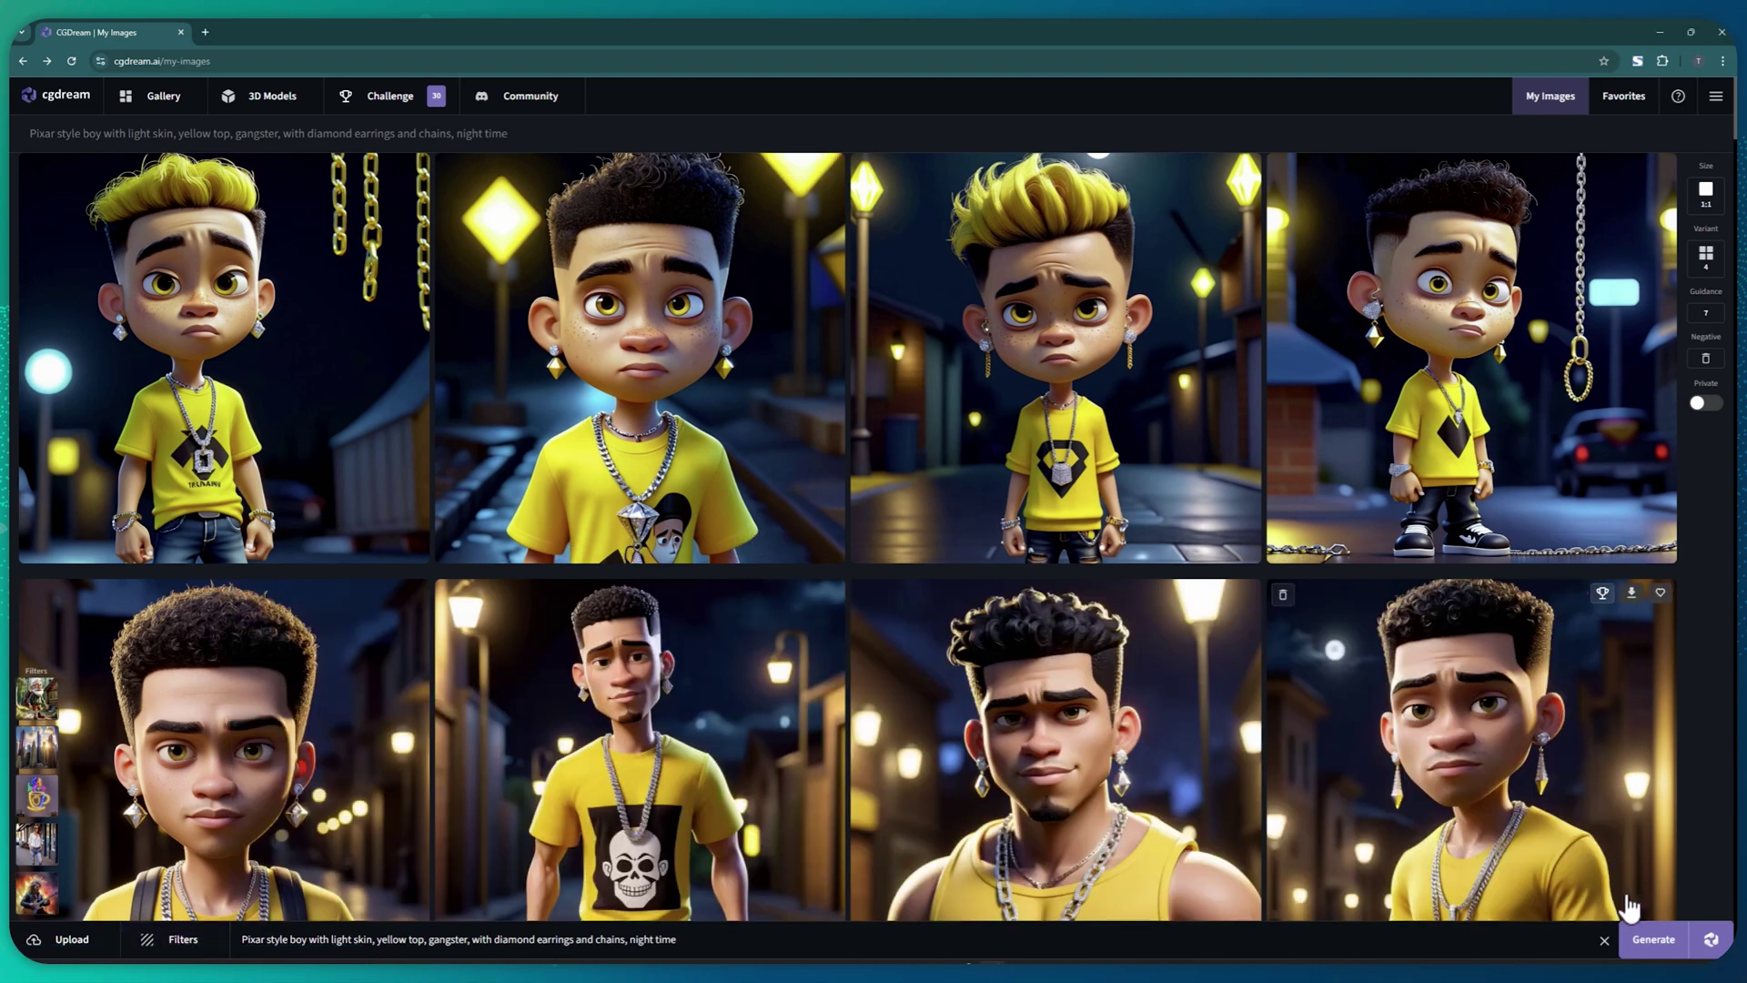
Generate with the combined filters, then preview two new boy images, including the Candy's sign one.
click(1653, 942)
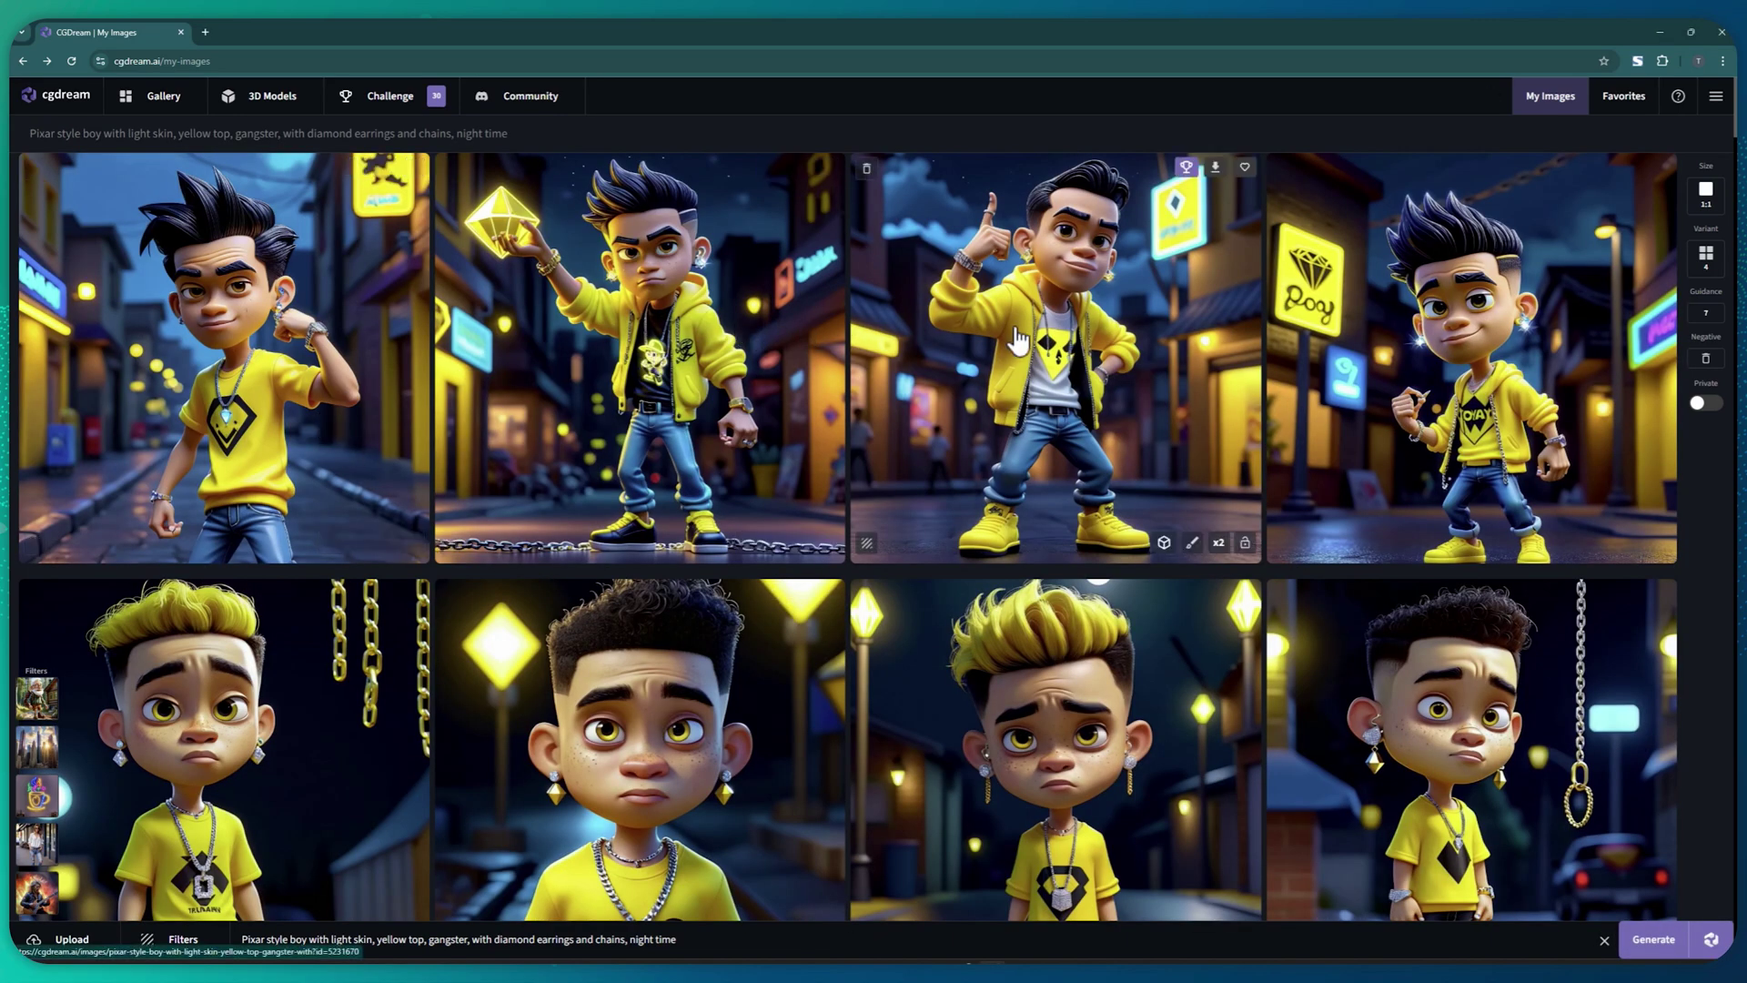
click(1017, 342)
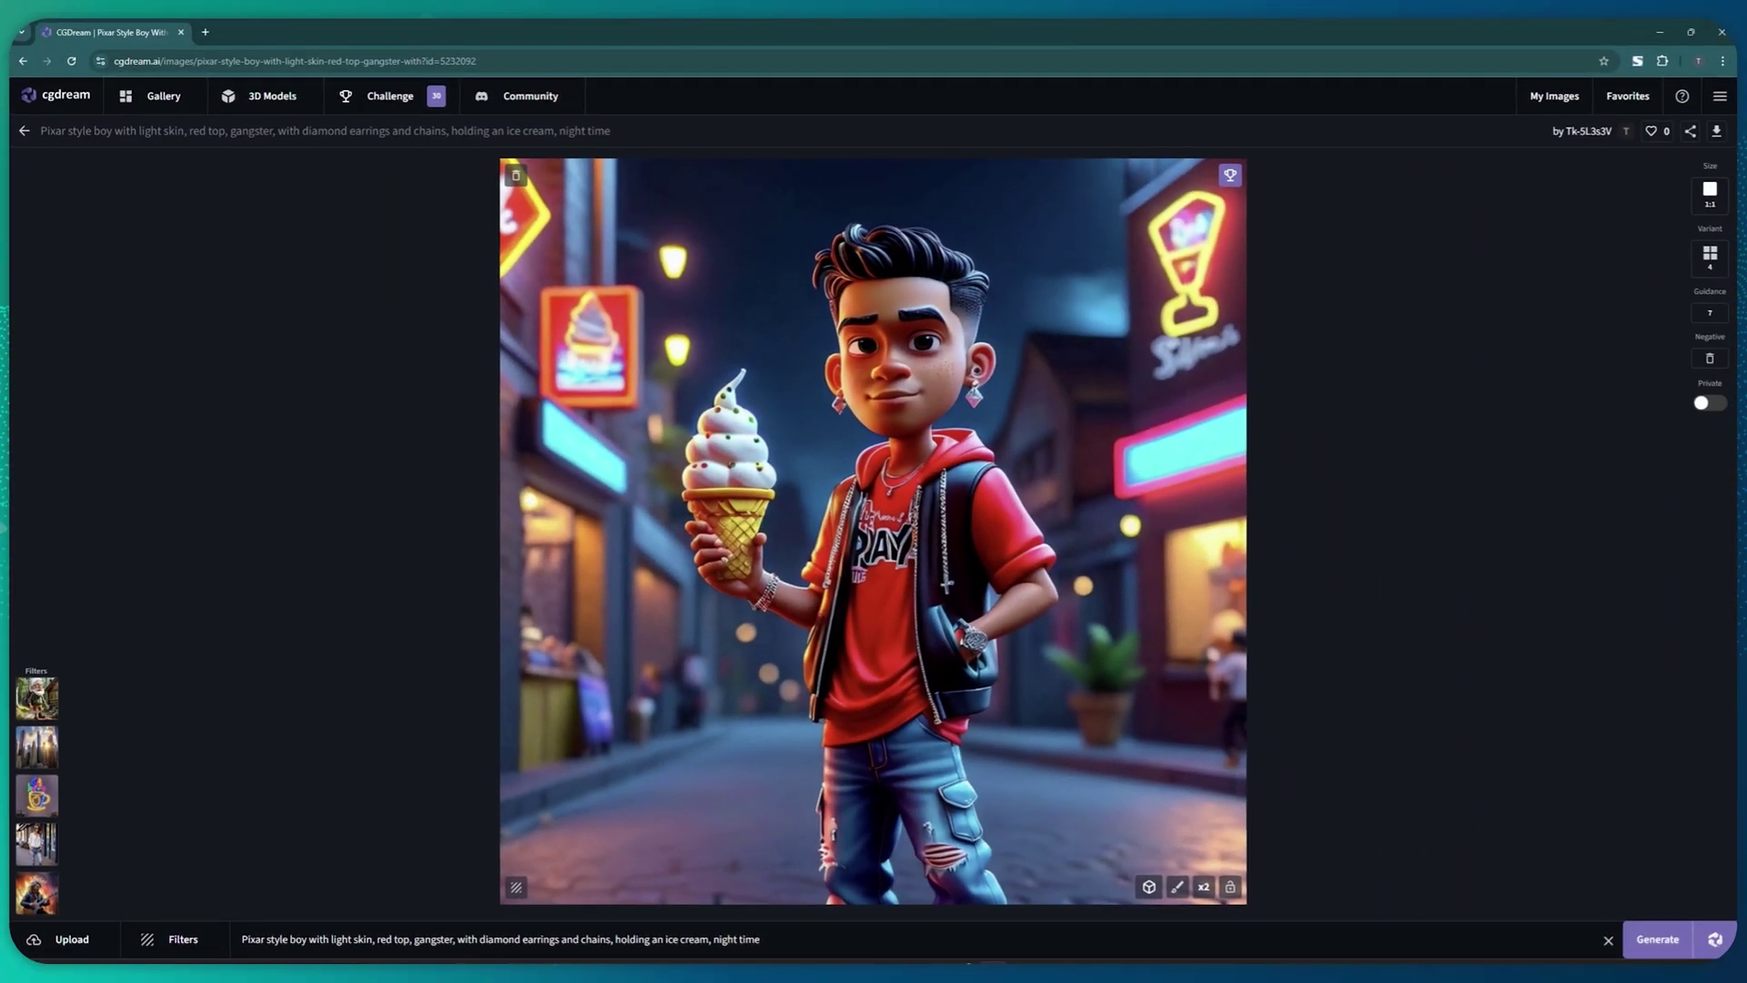
key(Escape)
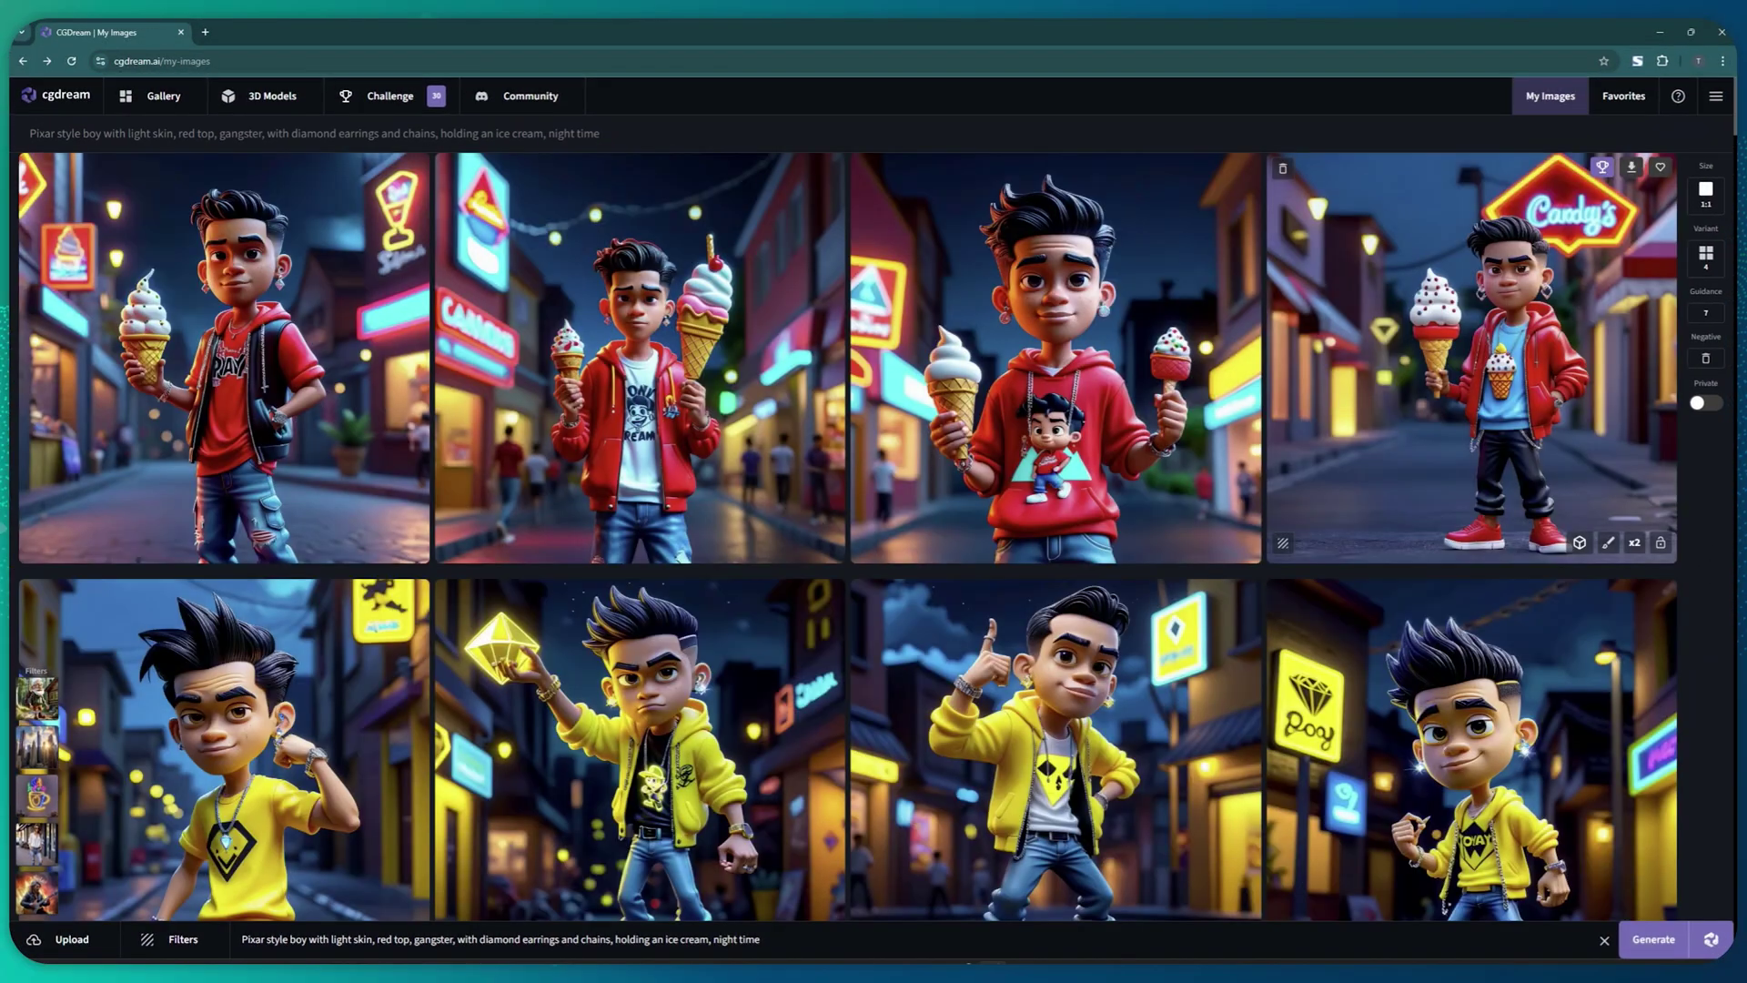
click(1472, 359)
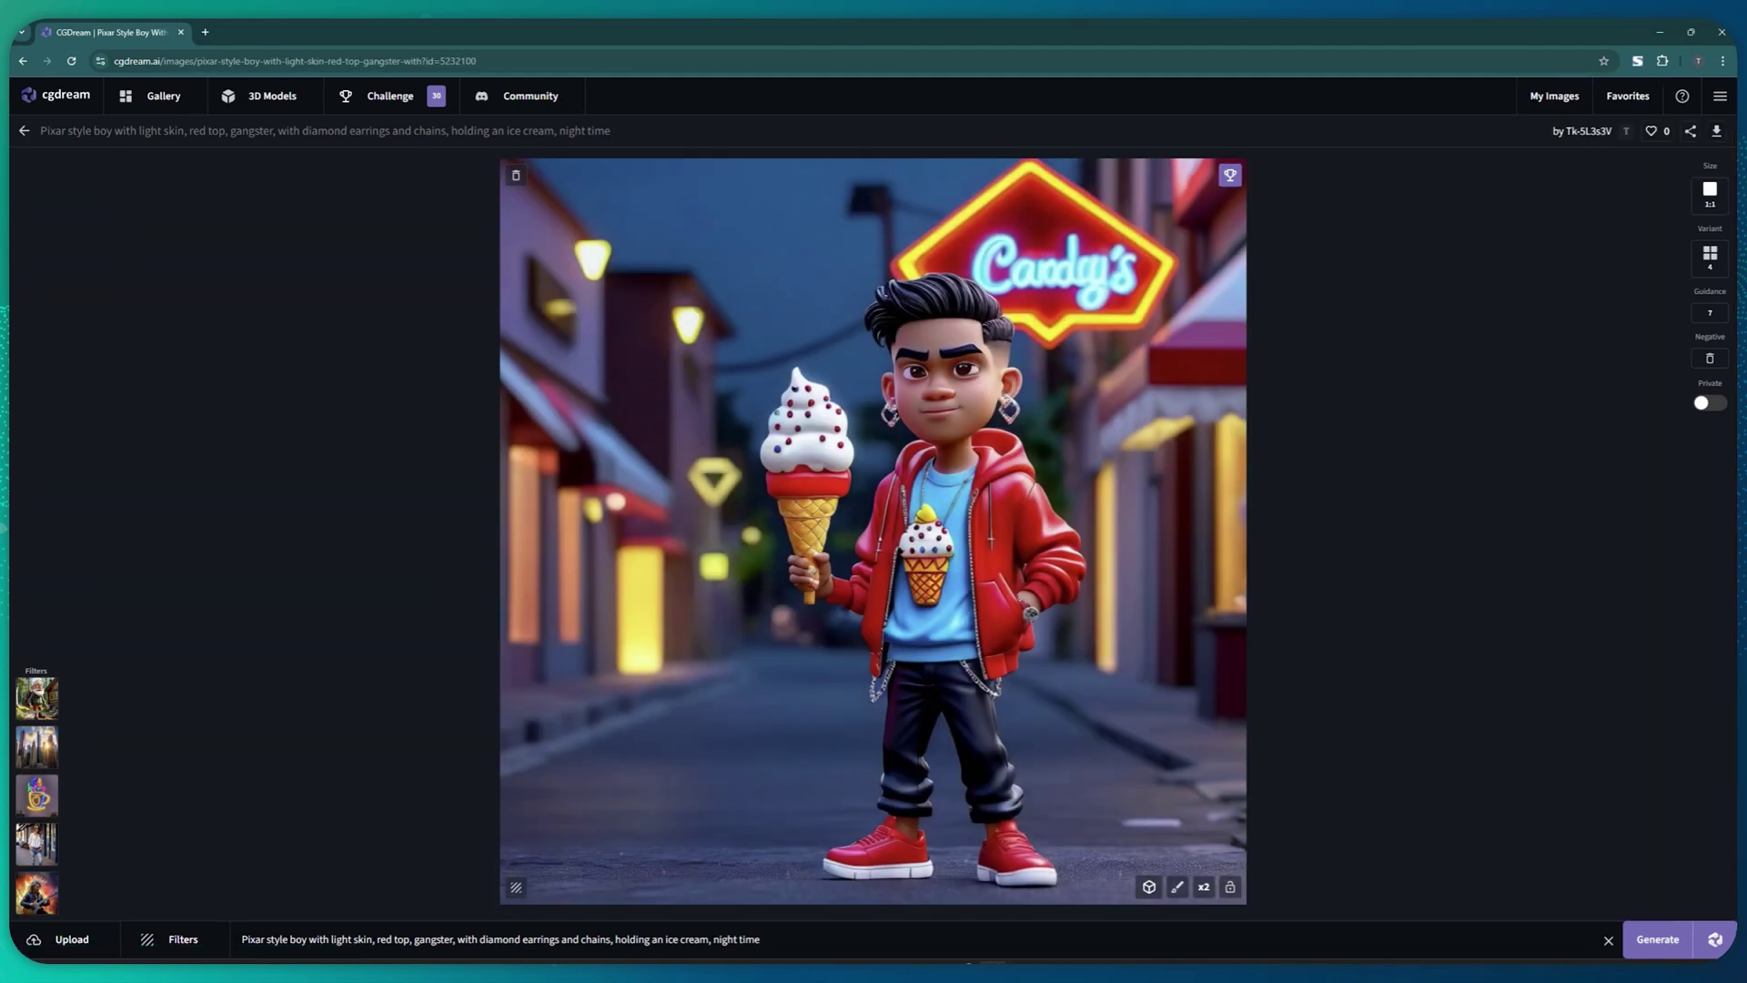
key(Escape)
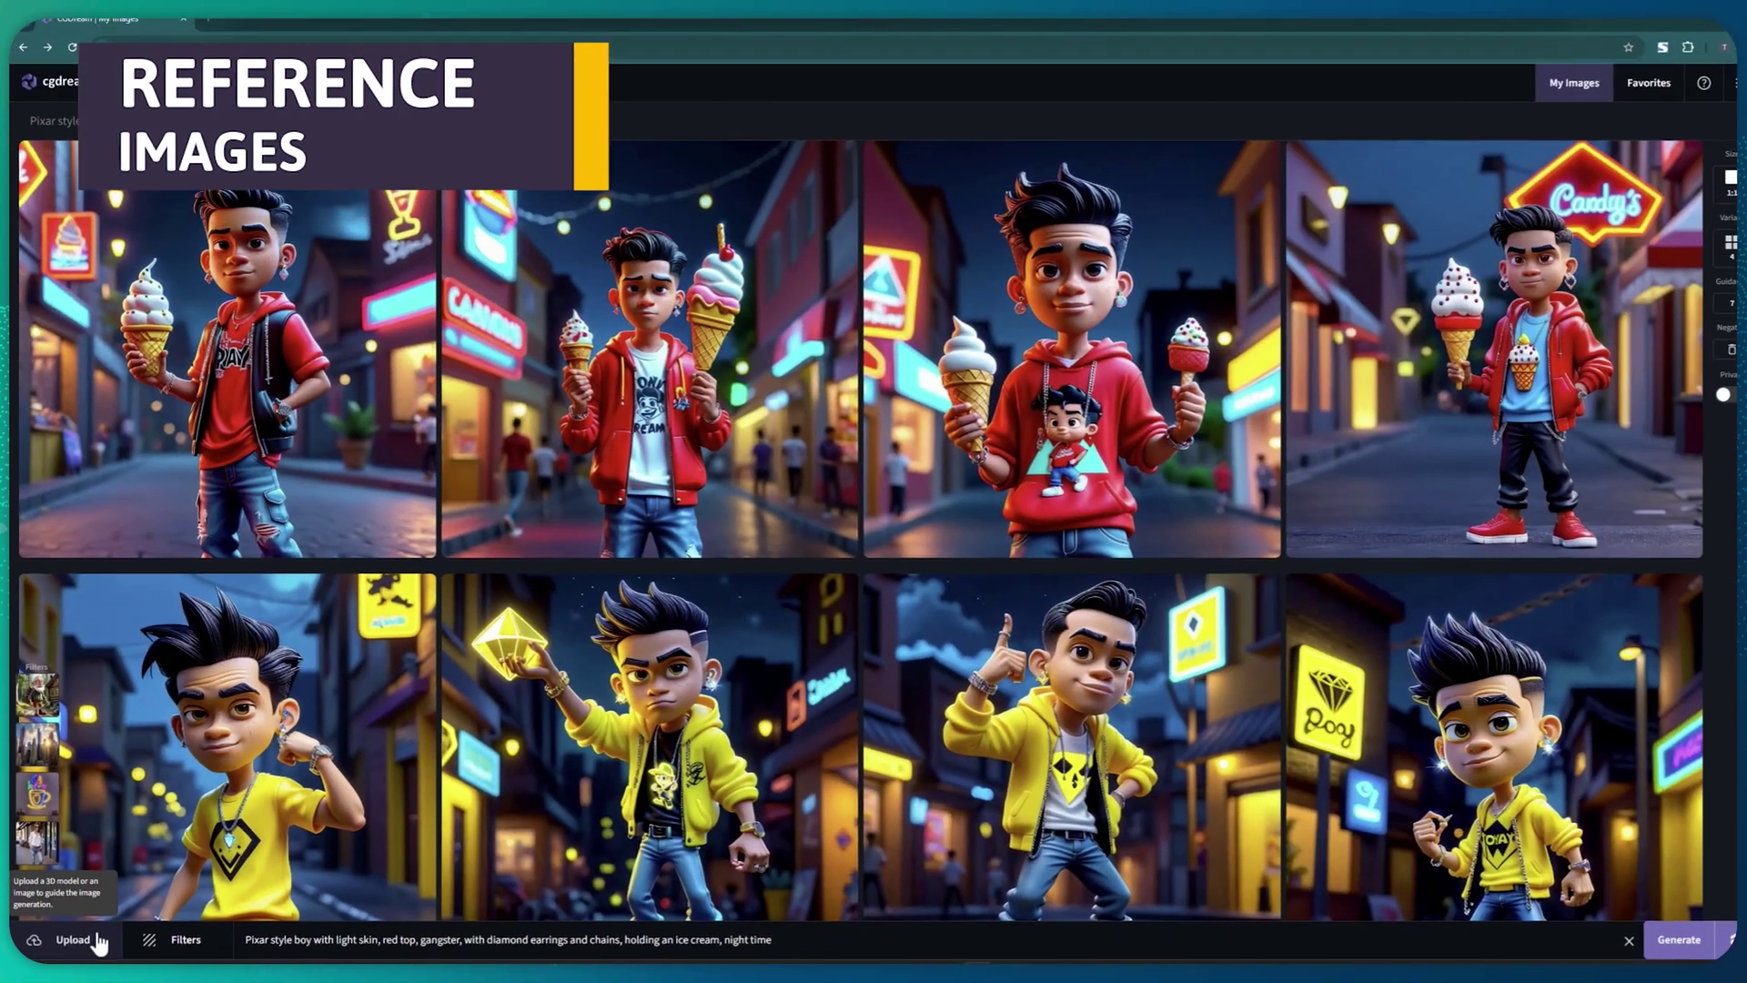
Upload the office photo as a reference image.
click(187, 910)
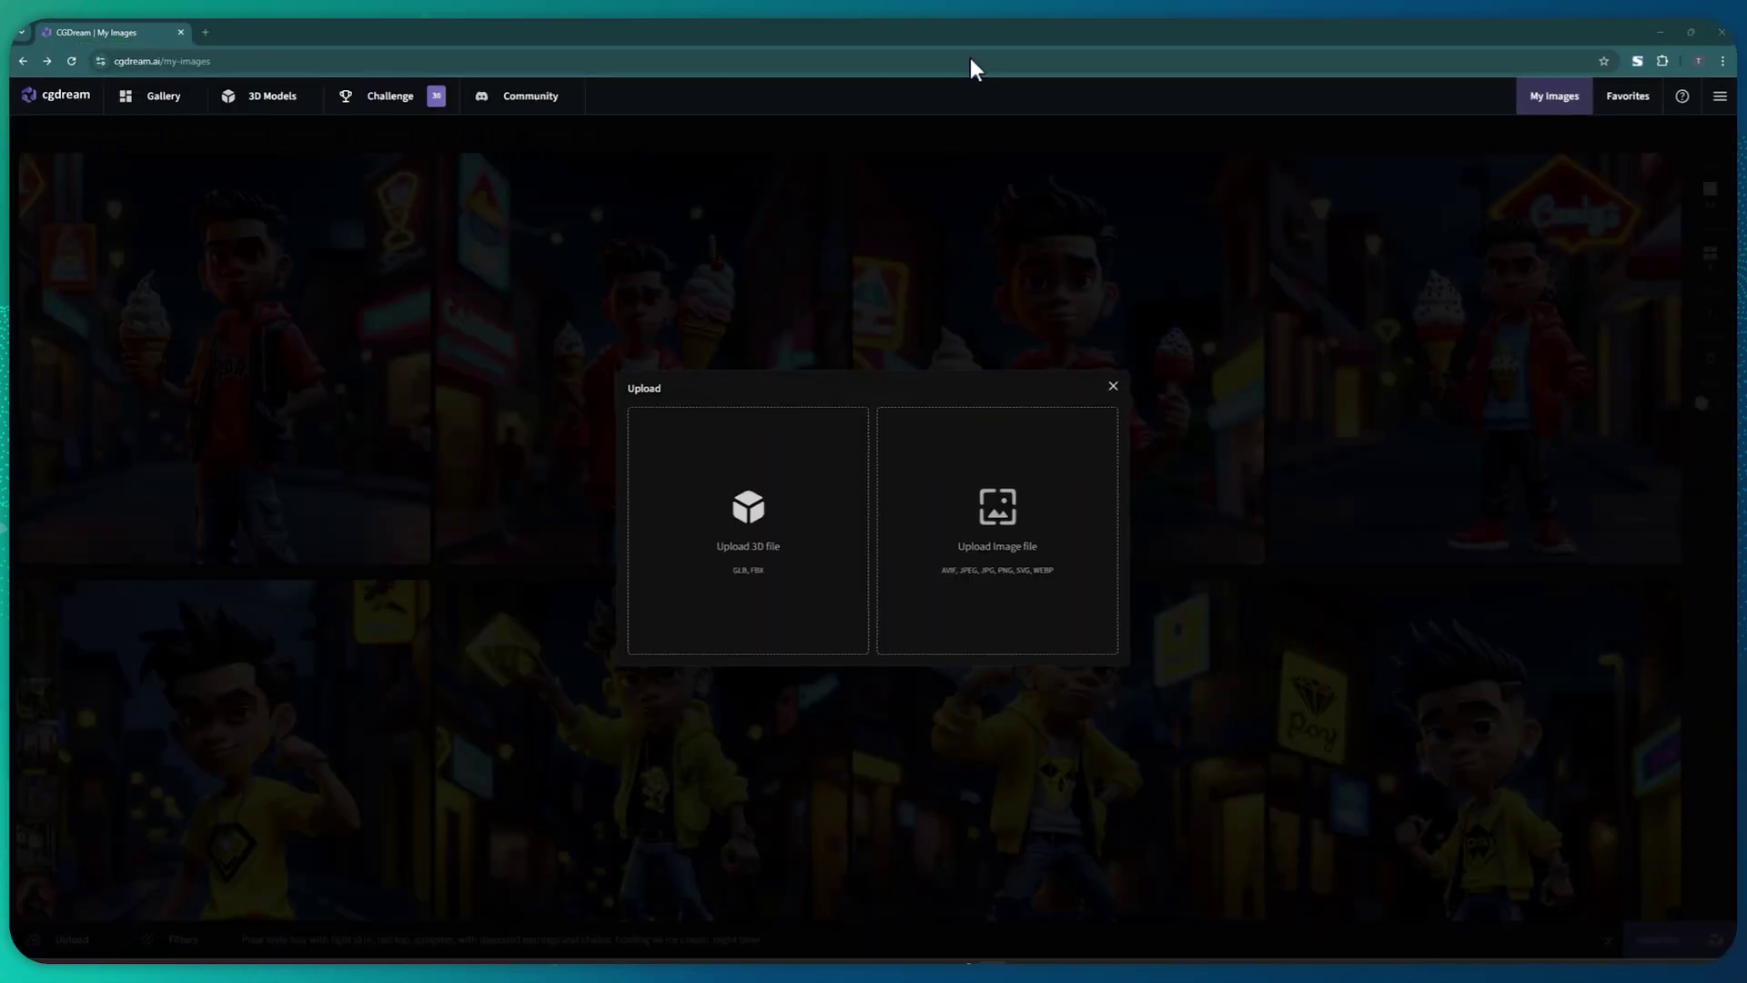
drag(972, 69, 1024, 581)
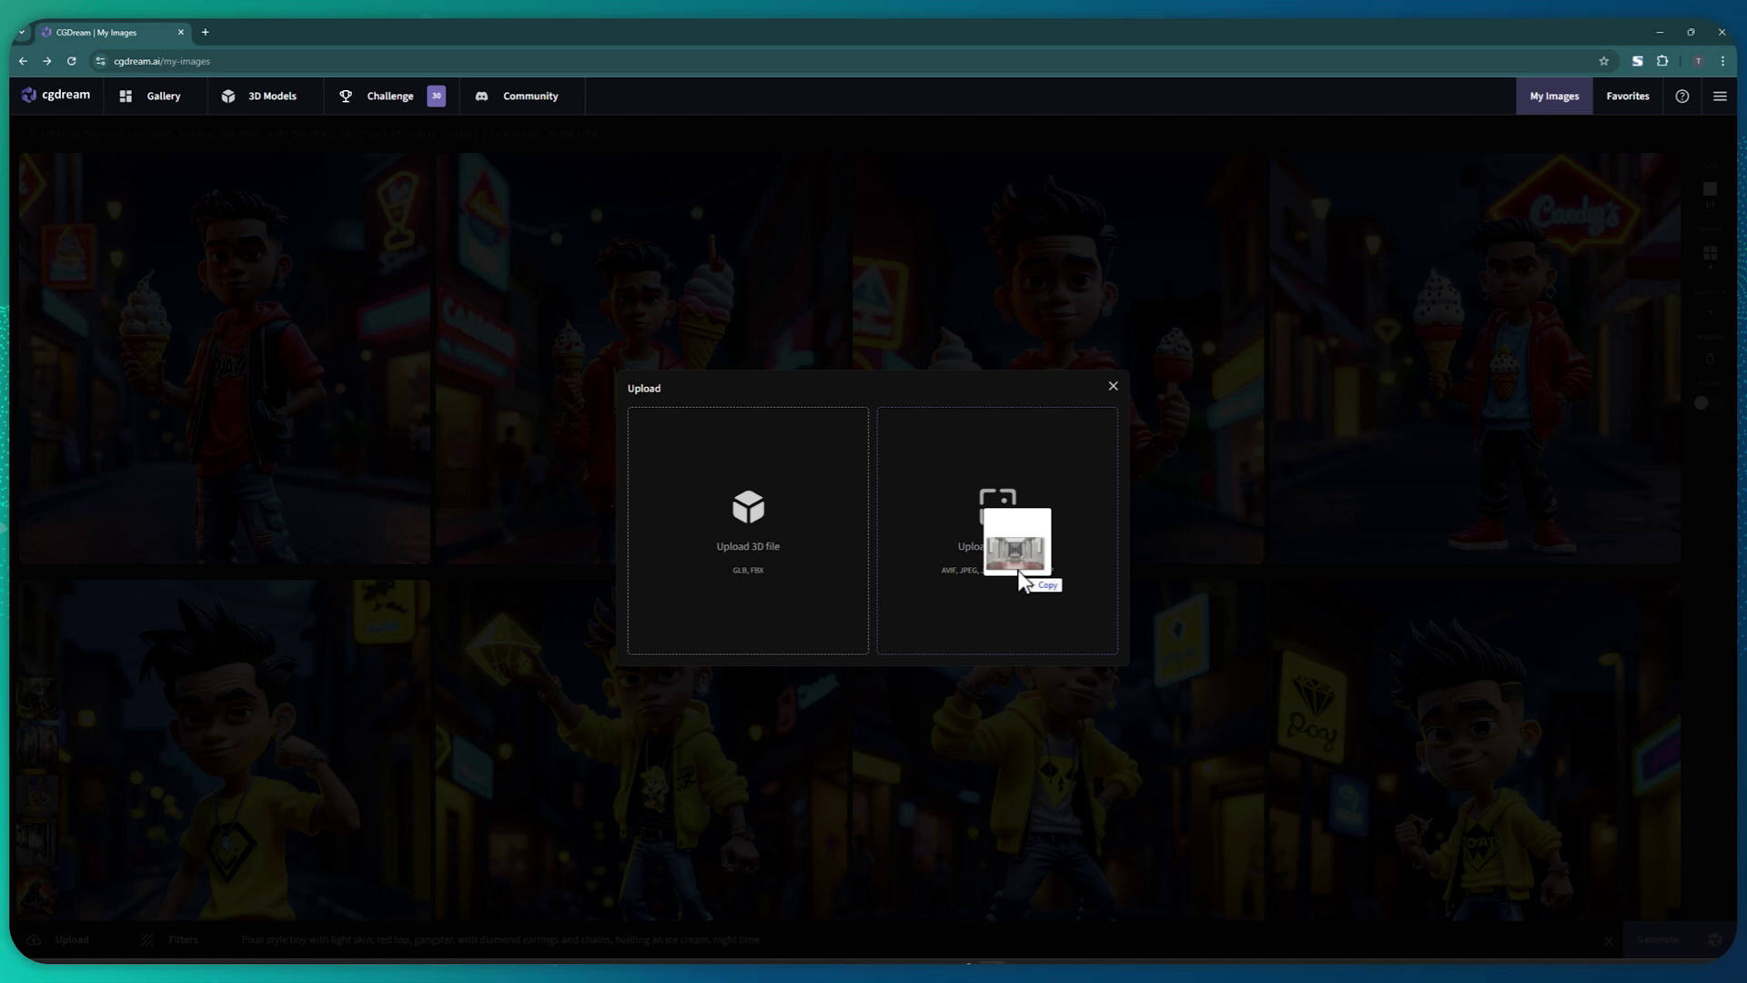
drag(1024, 582, 1006, 566)
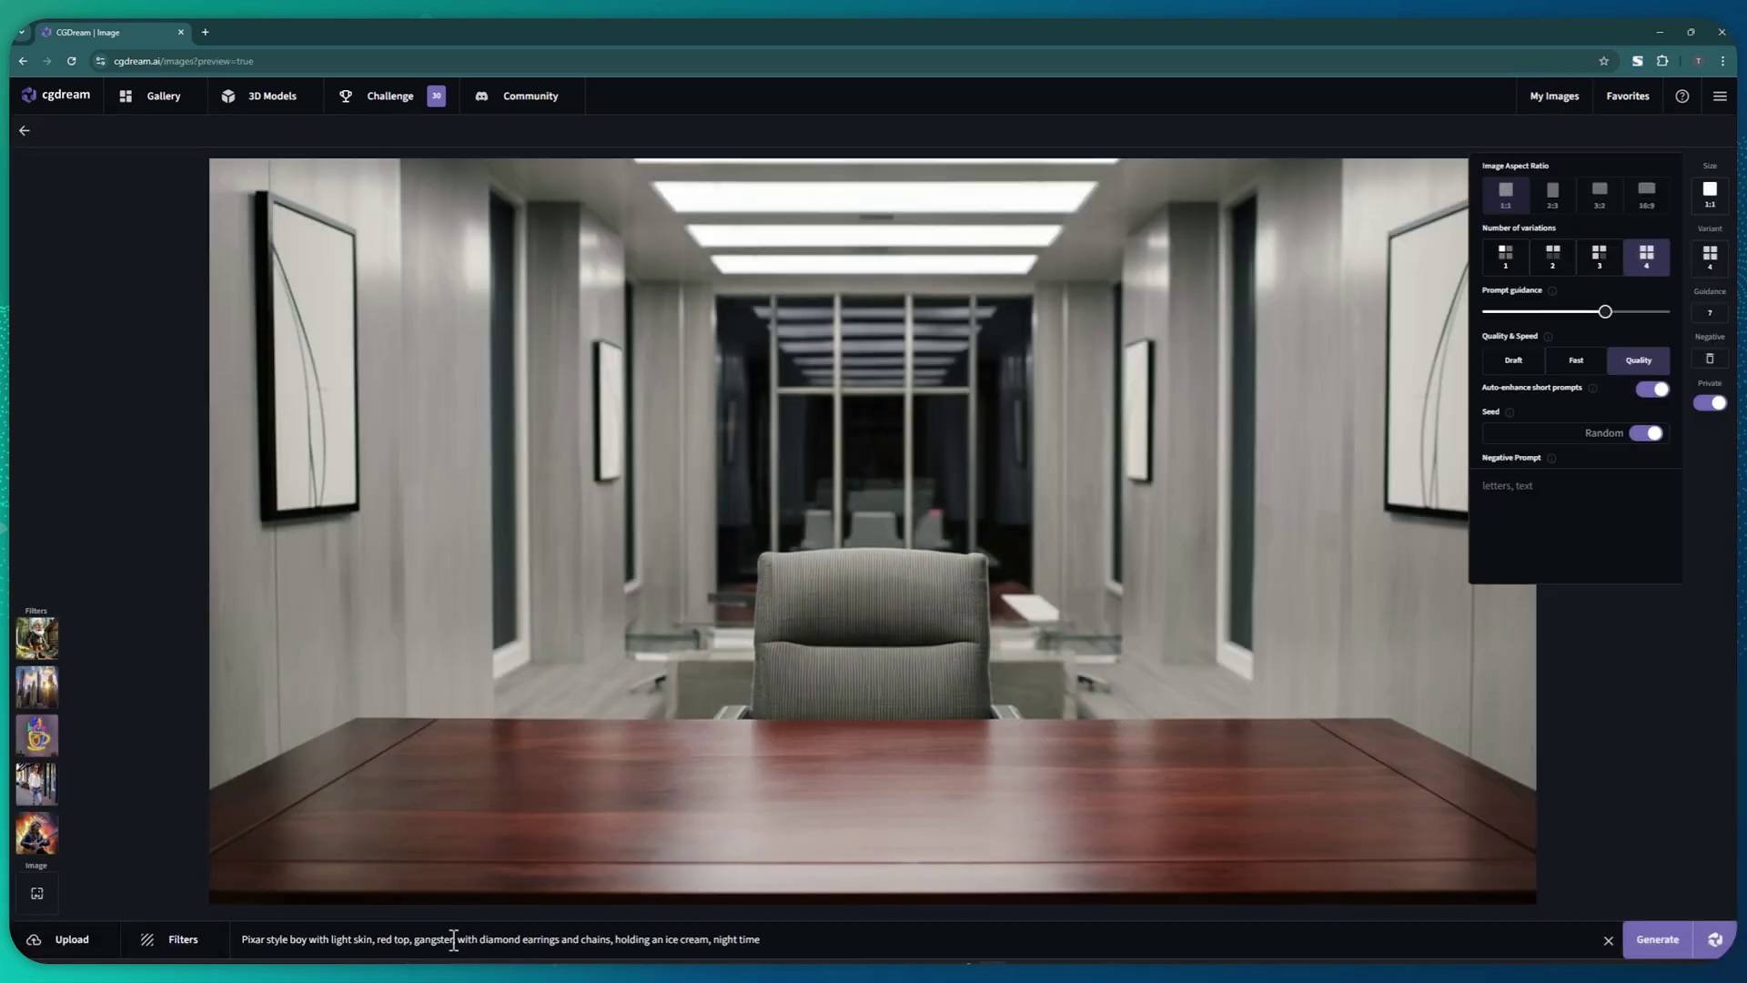
Replace the Pixar boy prompt with 'an office table meant for productivity with natural tones'.
double_click(448, 945)
key(ctrl+a)
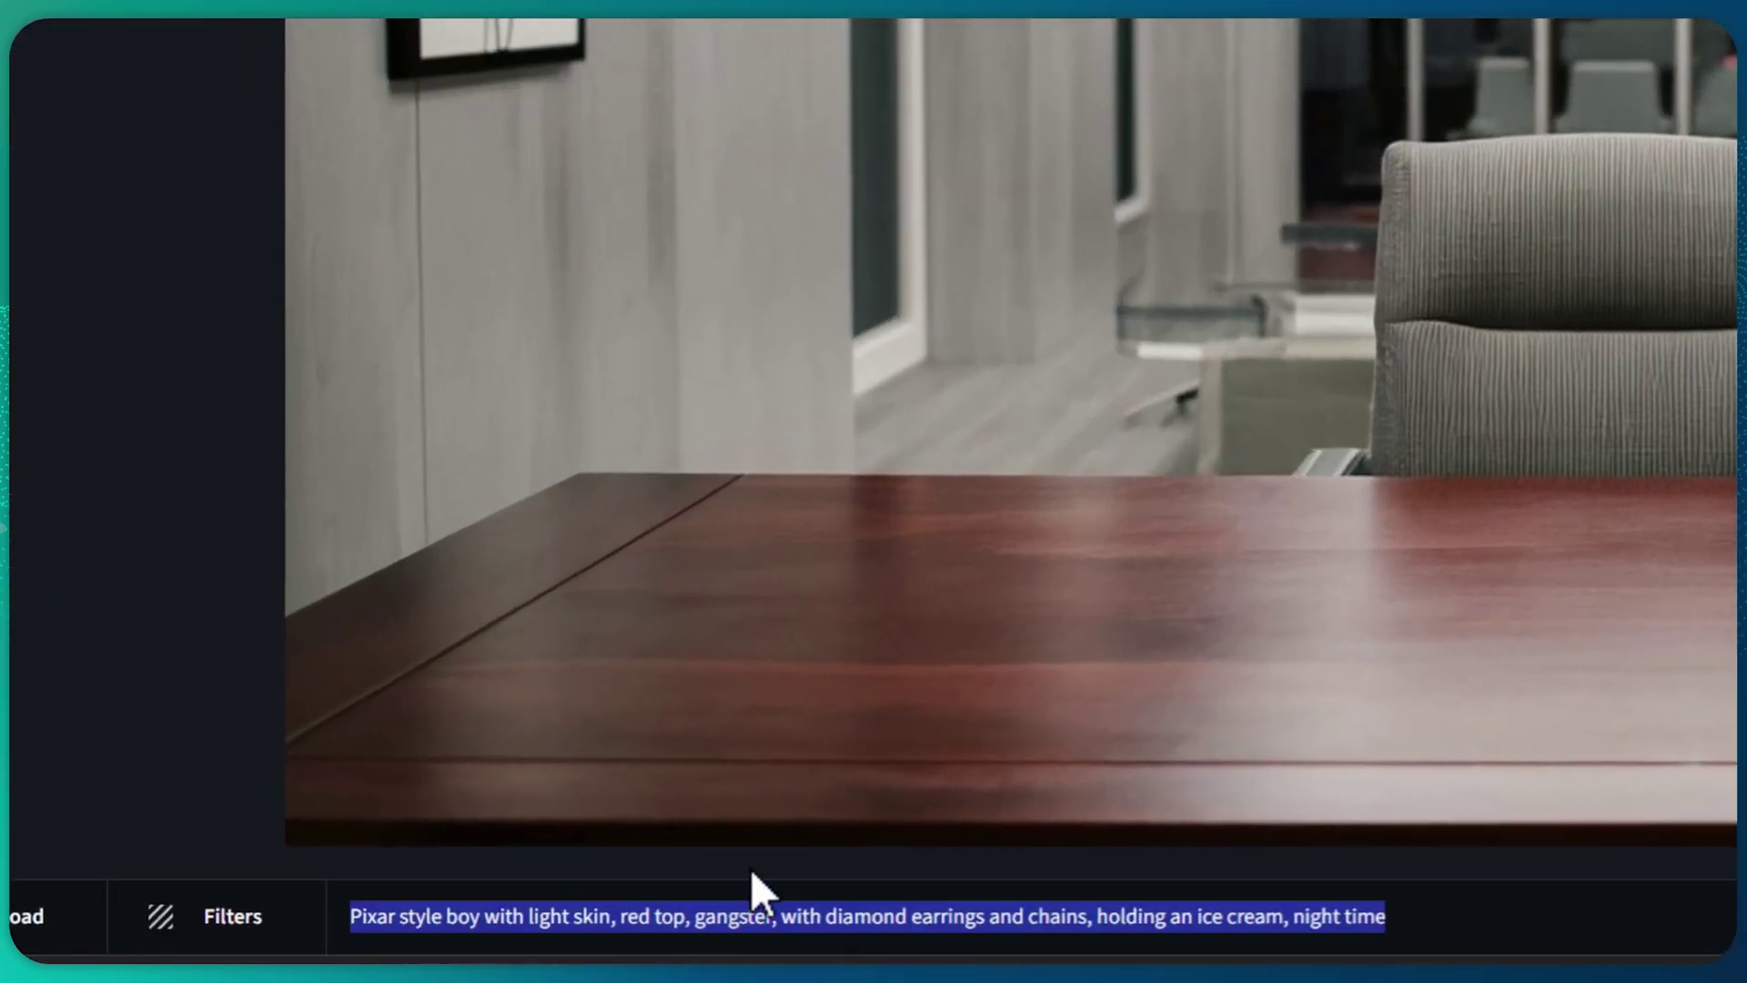
key(BackSpace)
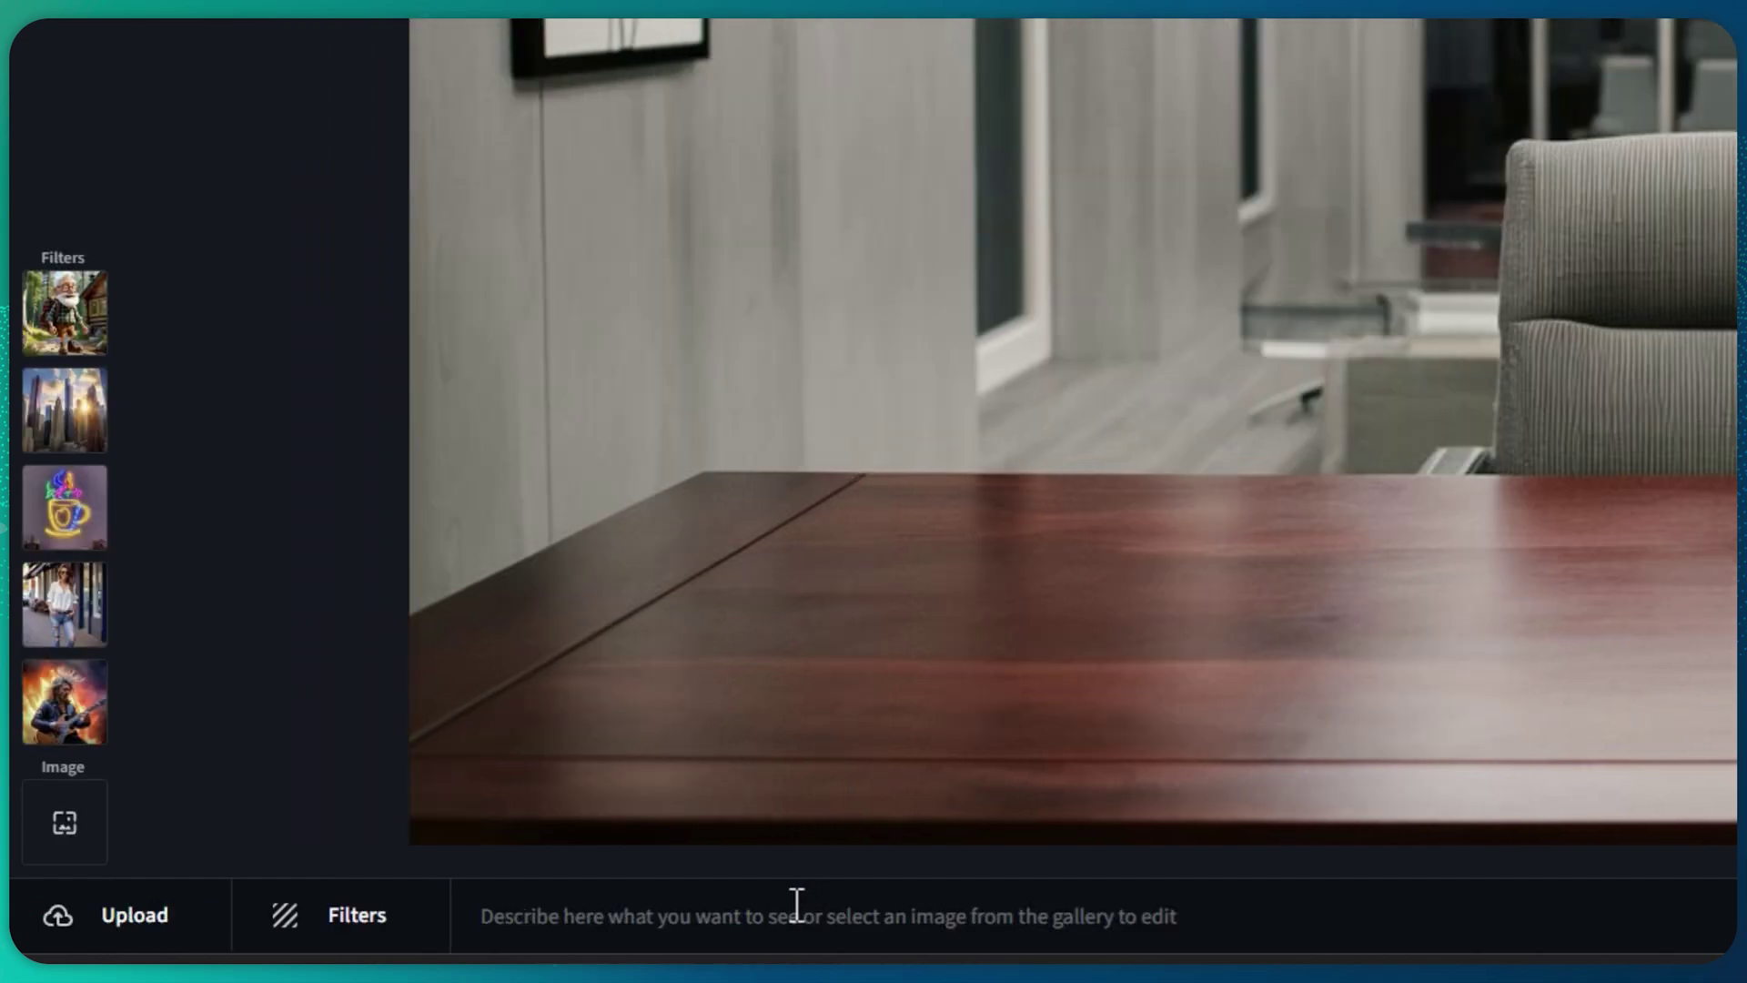
text(an office table meant for productivity with natural tones)
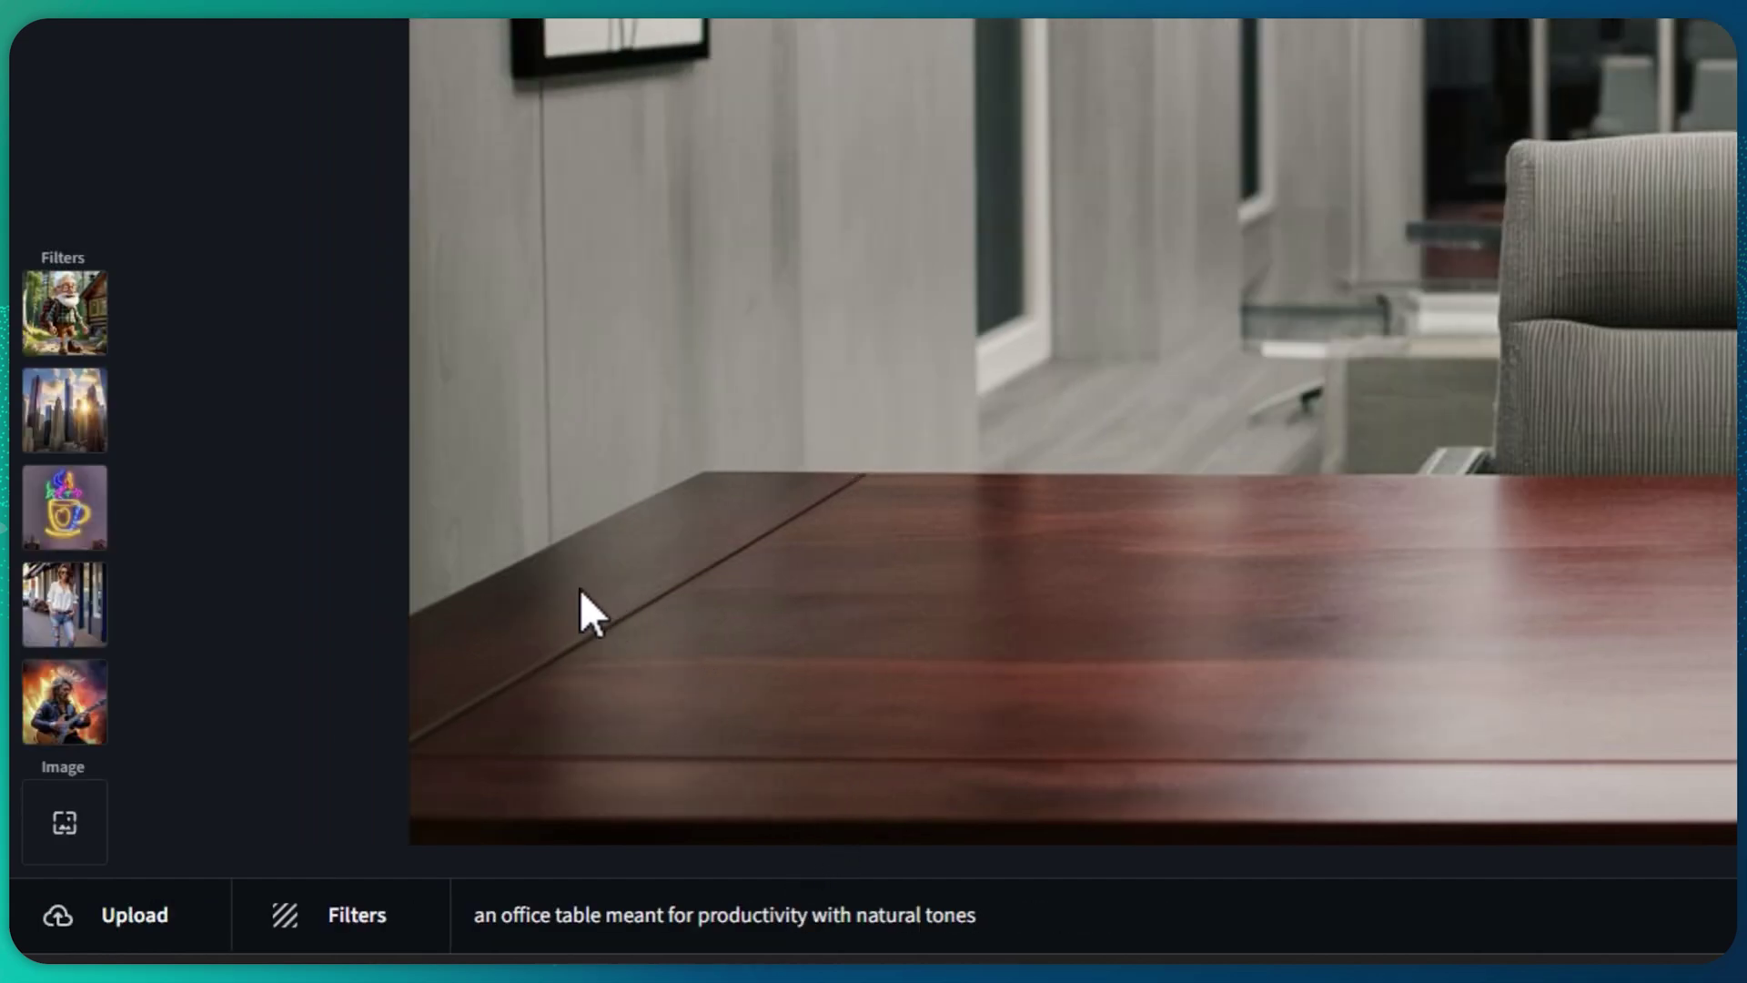
Remove the 3d Cartoon, Cityscapes, Neon Sign, Fashion Casual and Action filters.
mouse_move(84, 825)
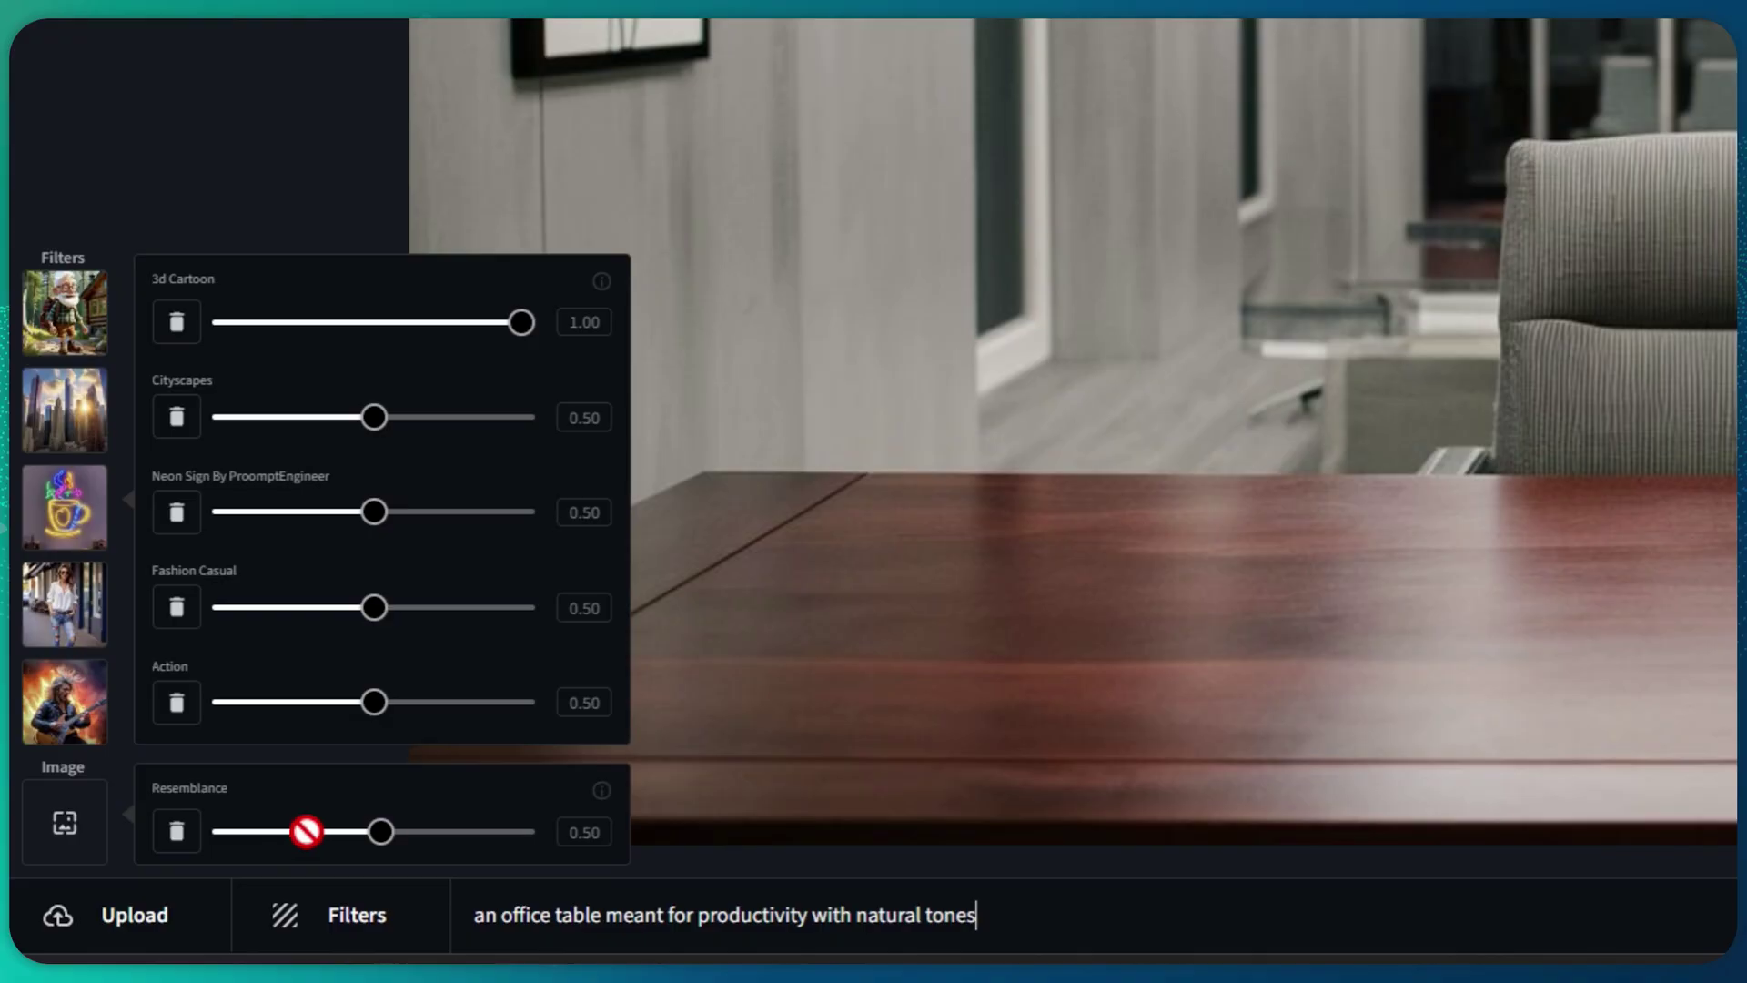
click(200, 323)
click(179, 418)
click(181, 512)
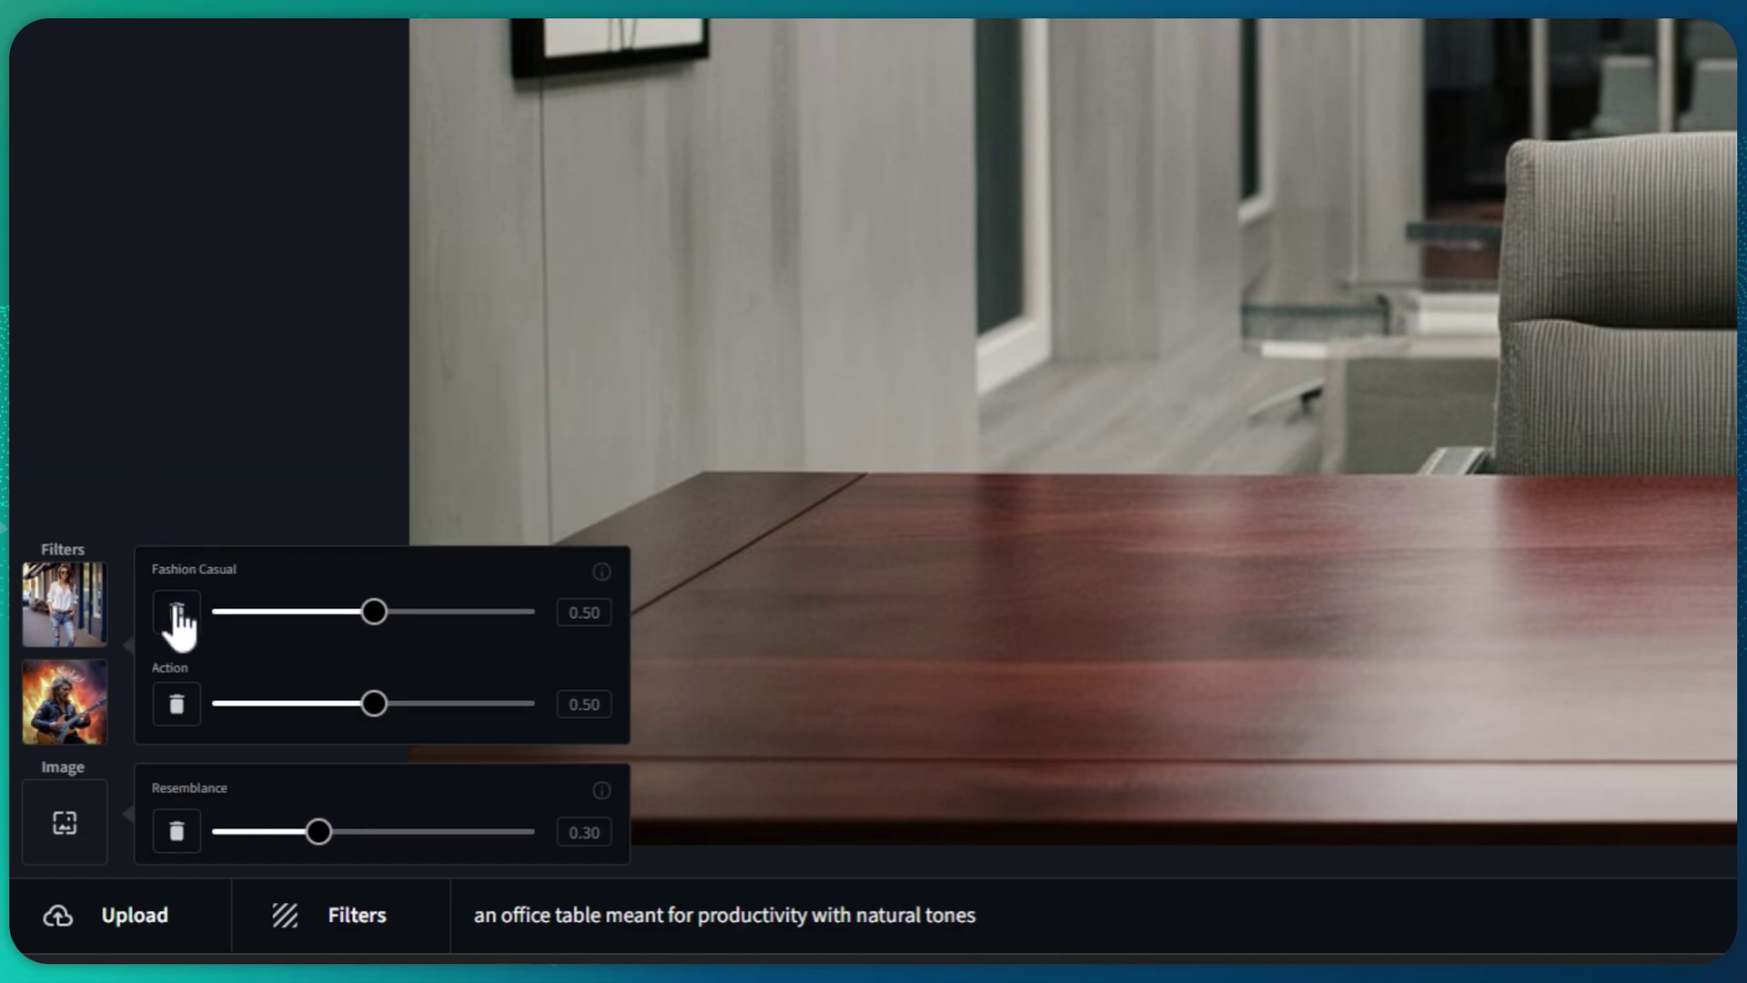
click(181, 608)
click(184, 703)
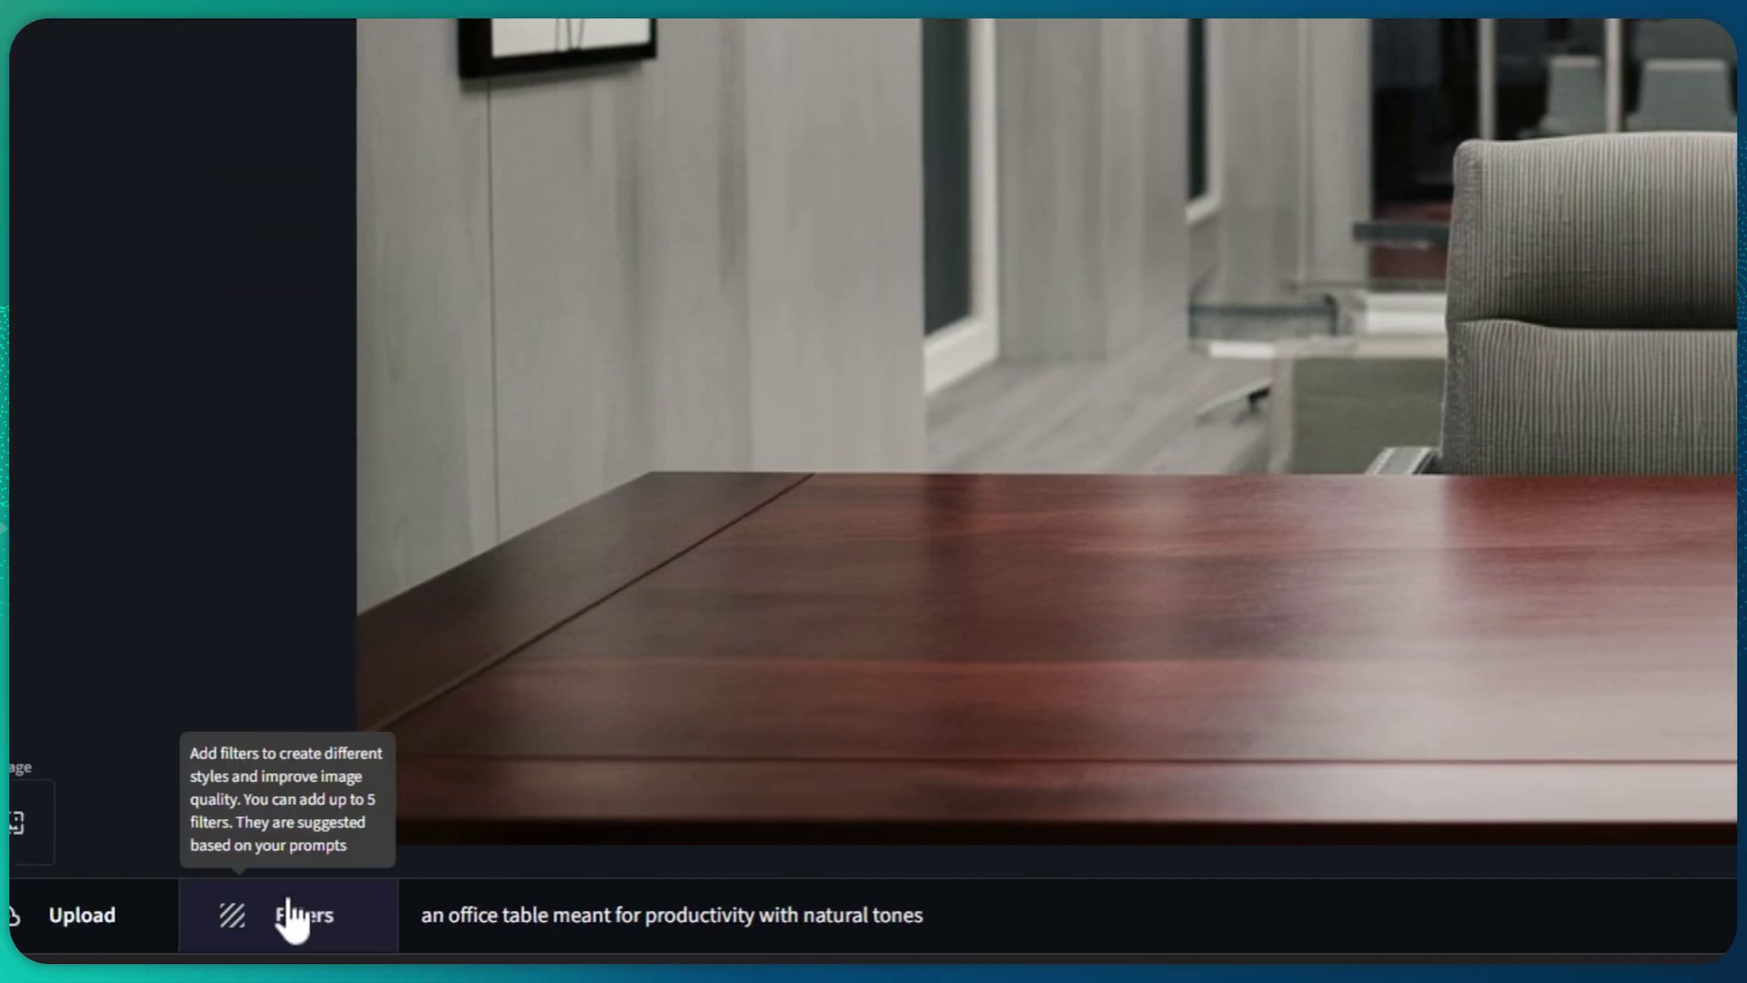
click(344, 910)
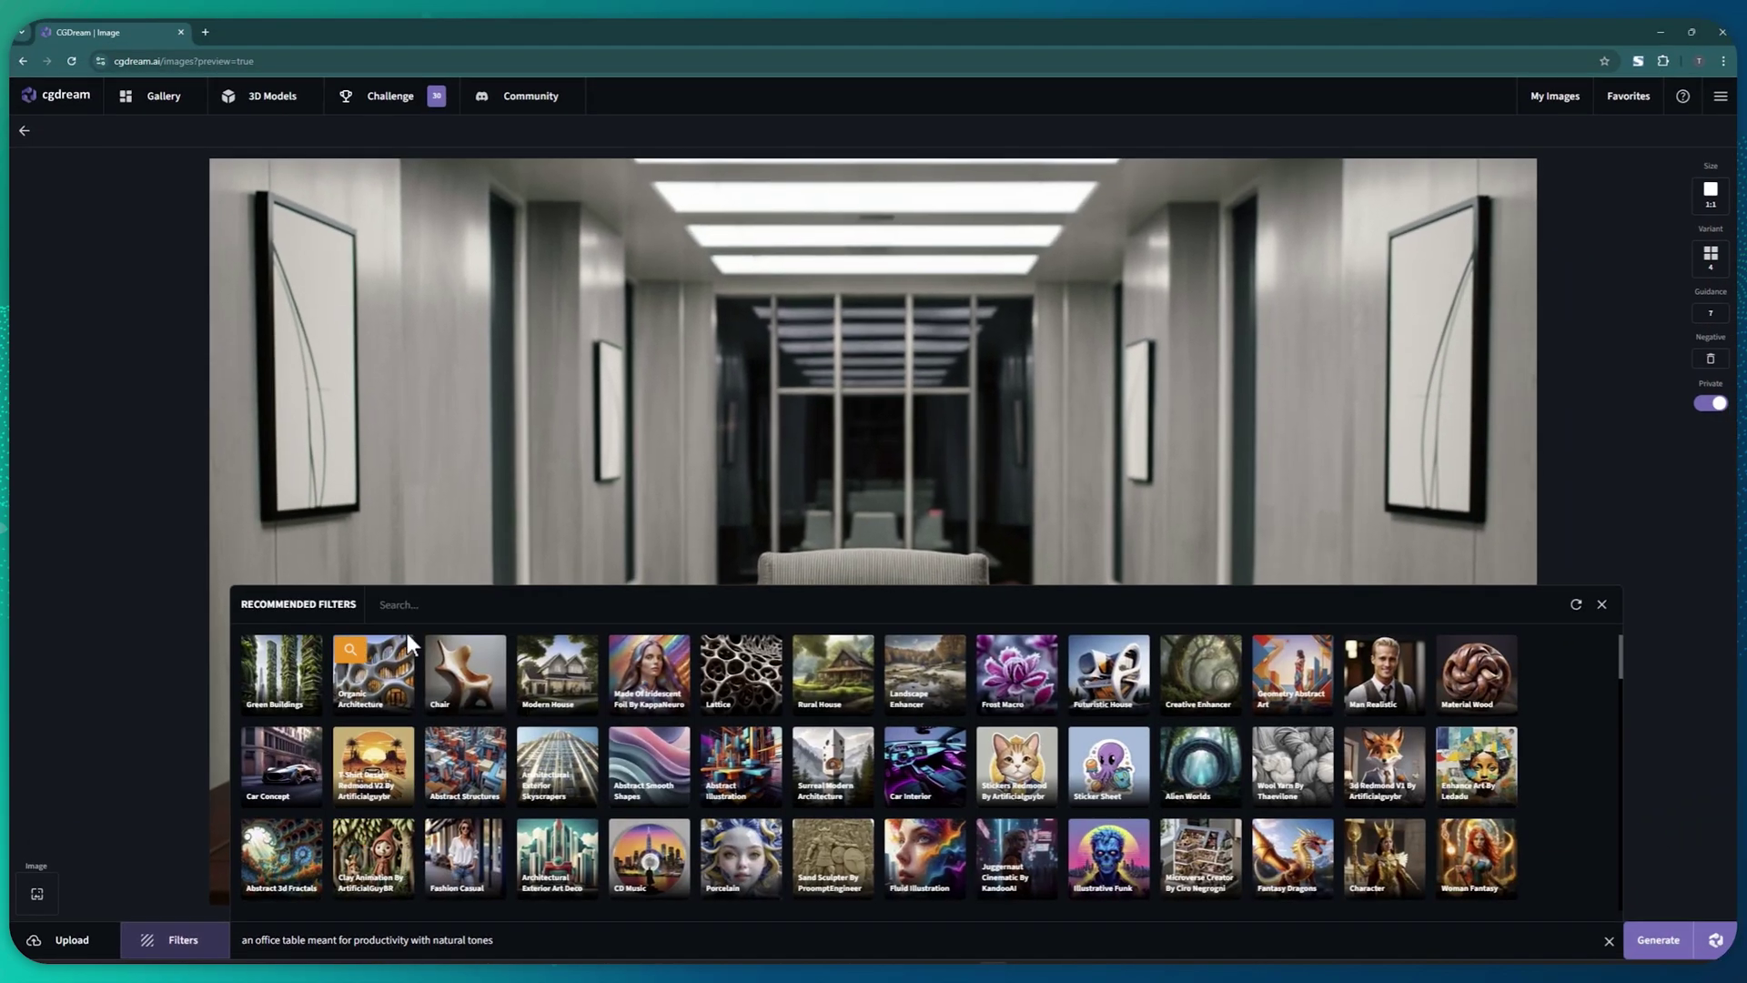
Add the Plant Leaf and Abstract Light Shapes filters and generate four office-table images.
click(406, 606)
text(plant)
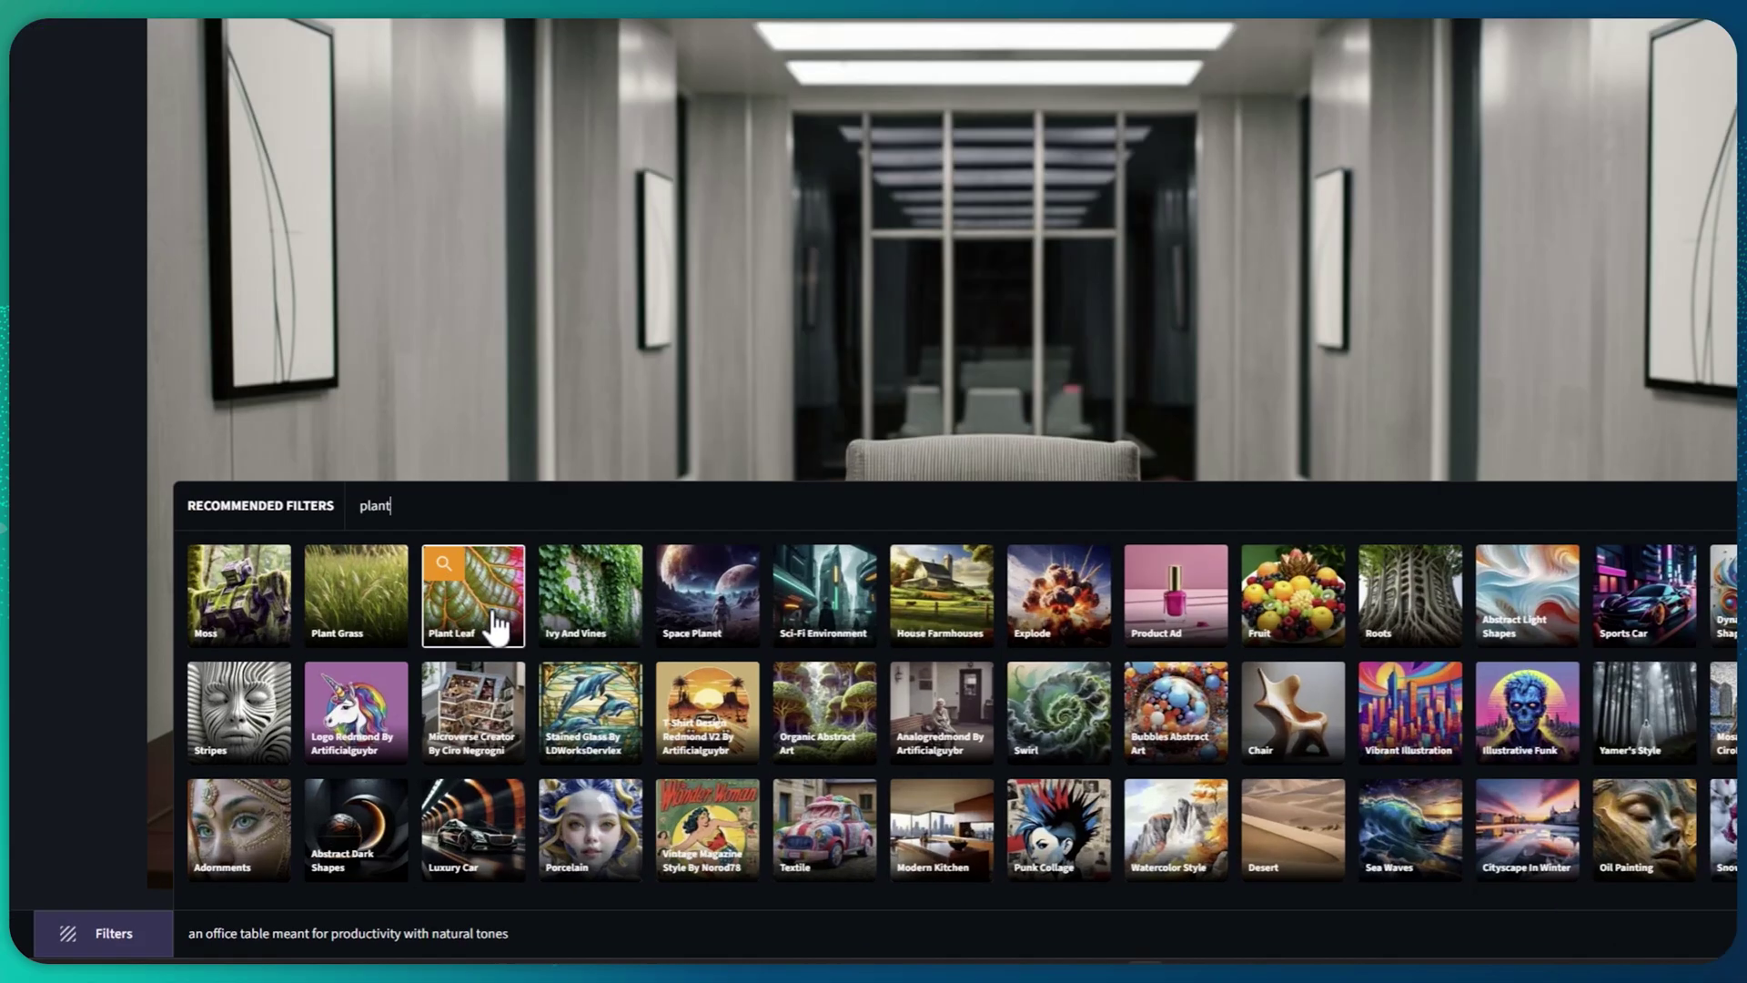
double_click(755, 513)
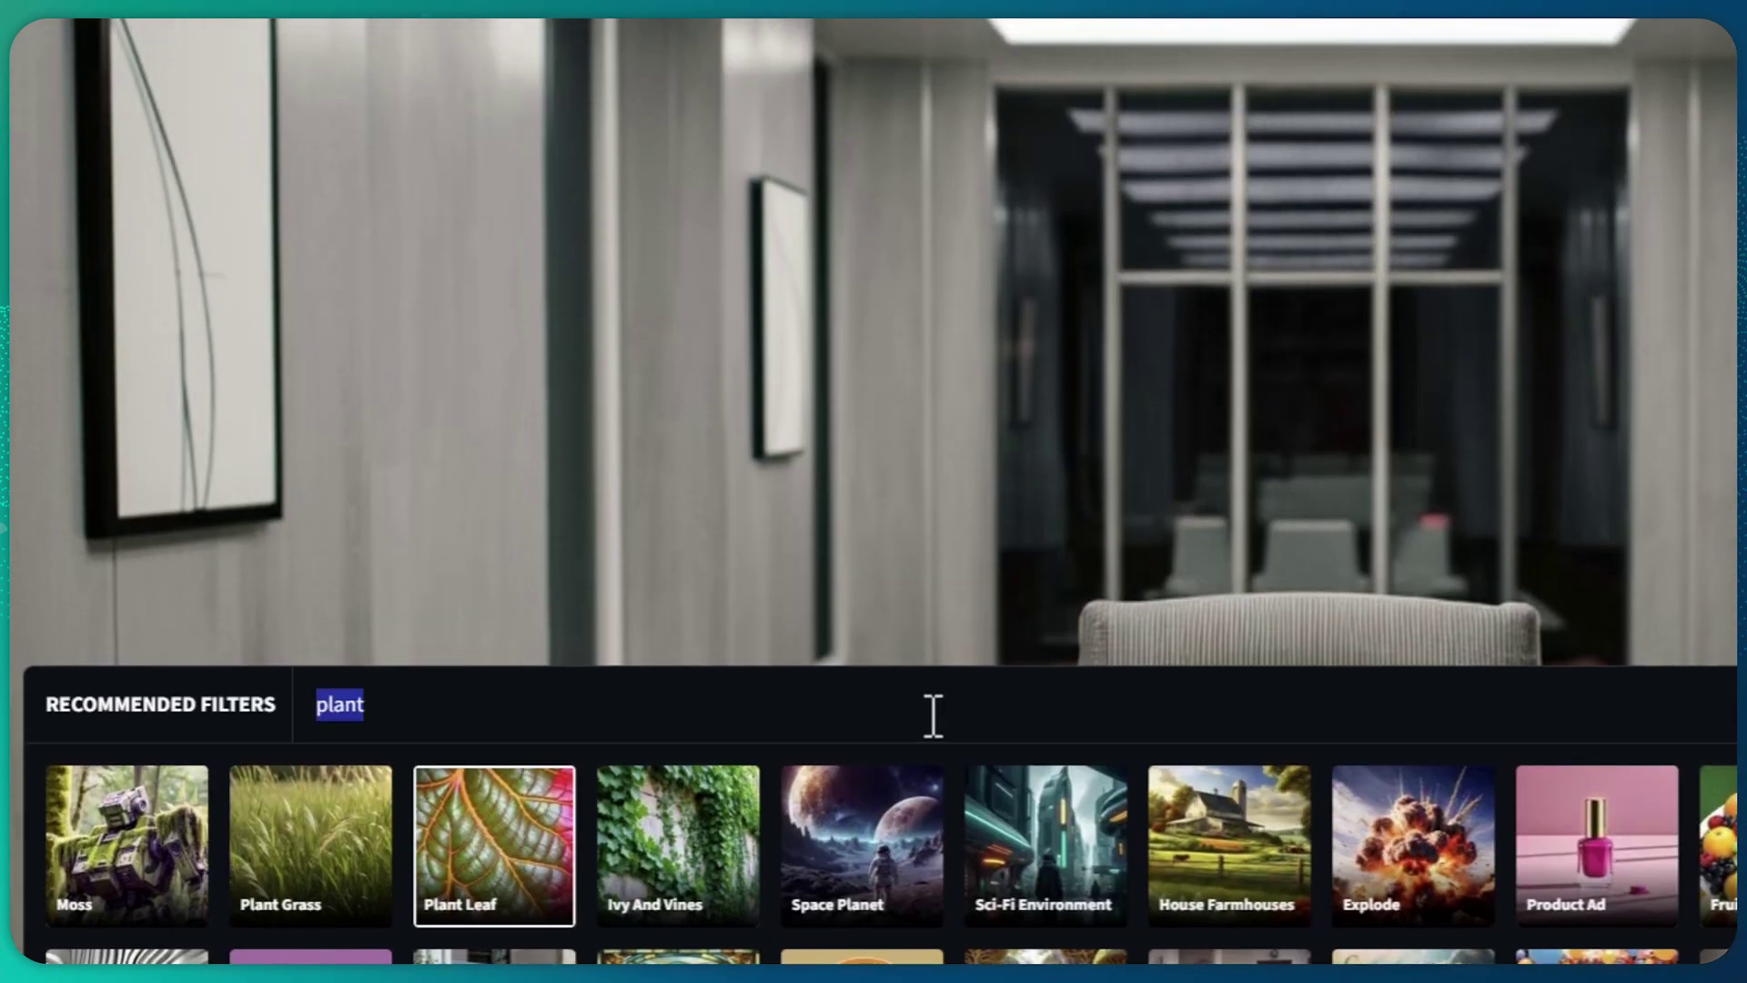
text(light)
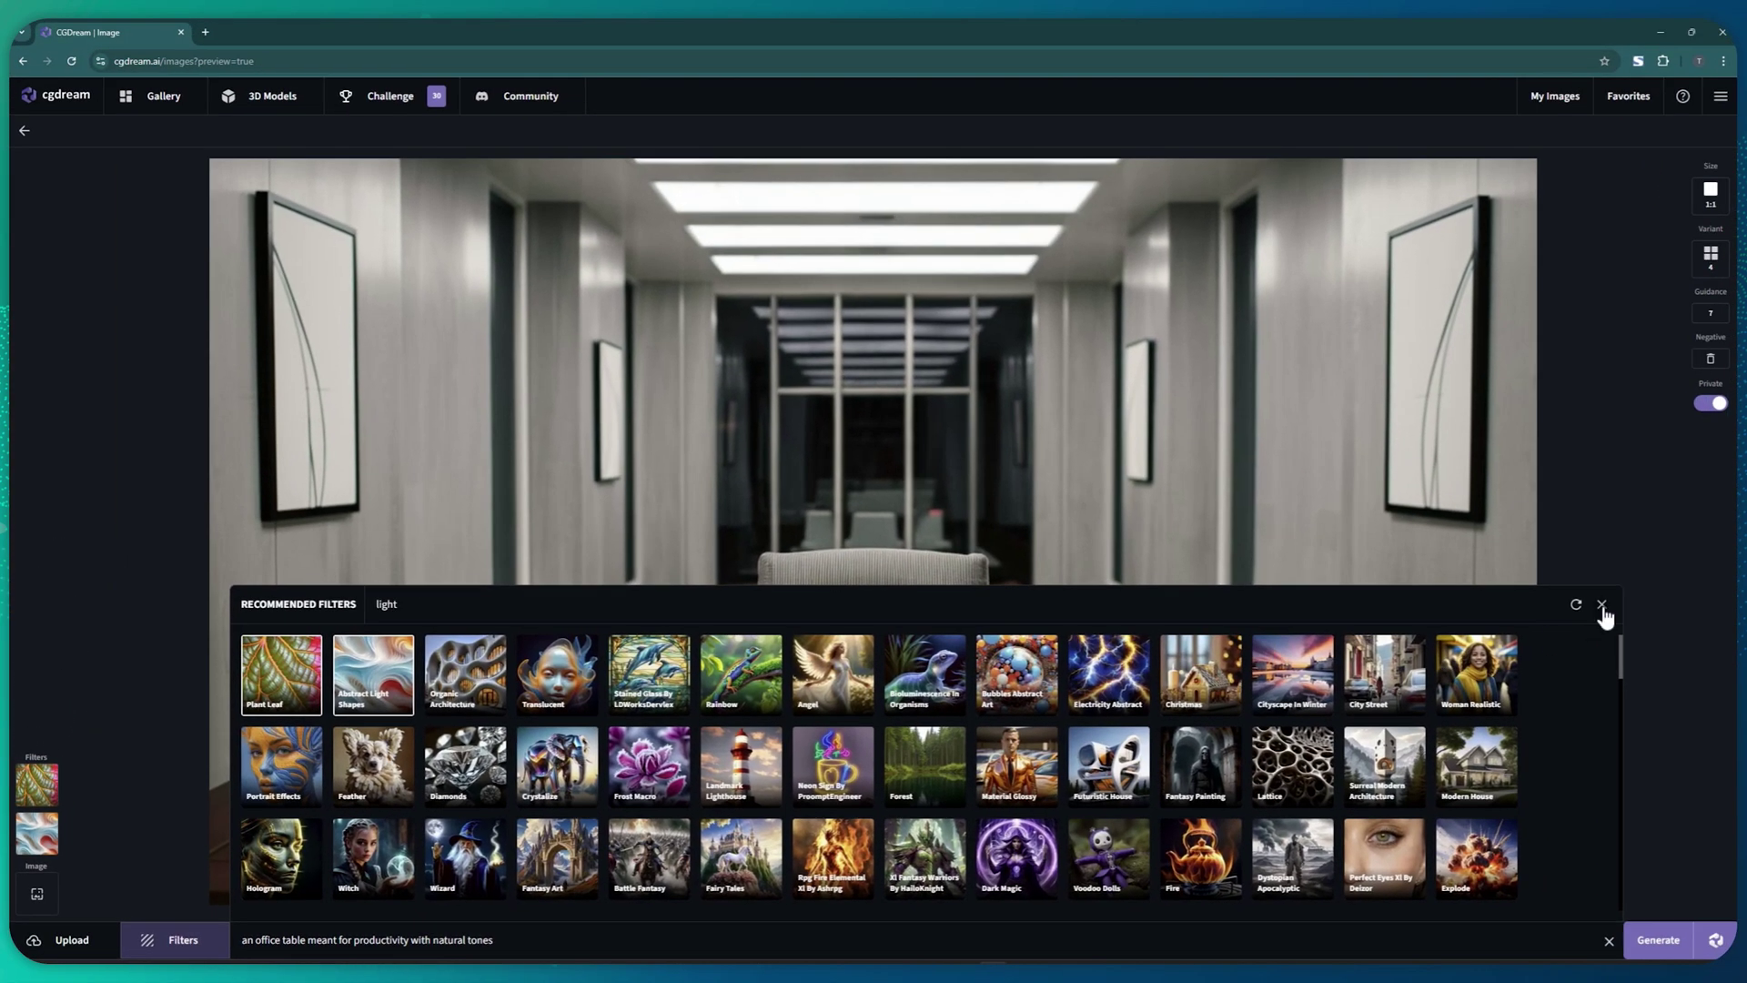
click(142, 601)
mouse_move(46, 801)
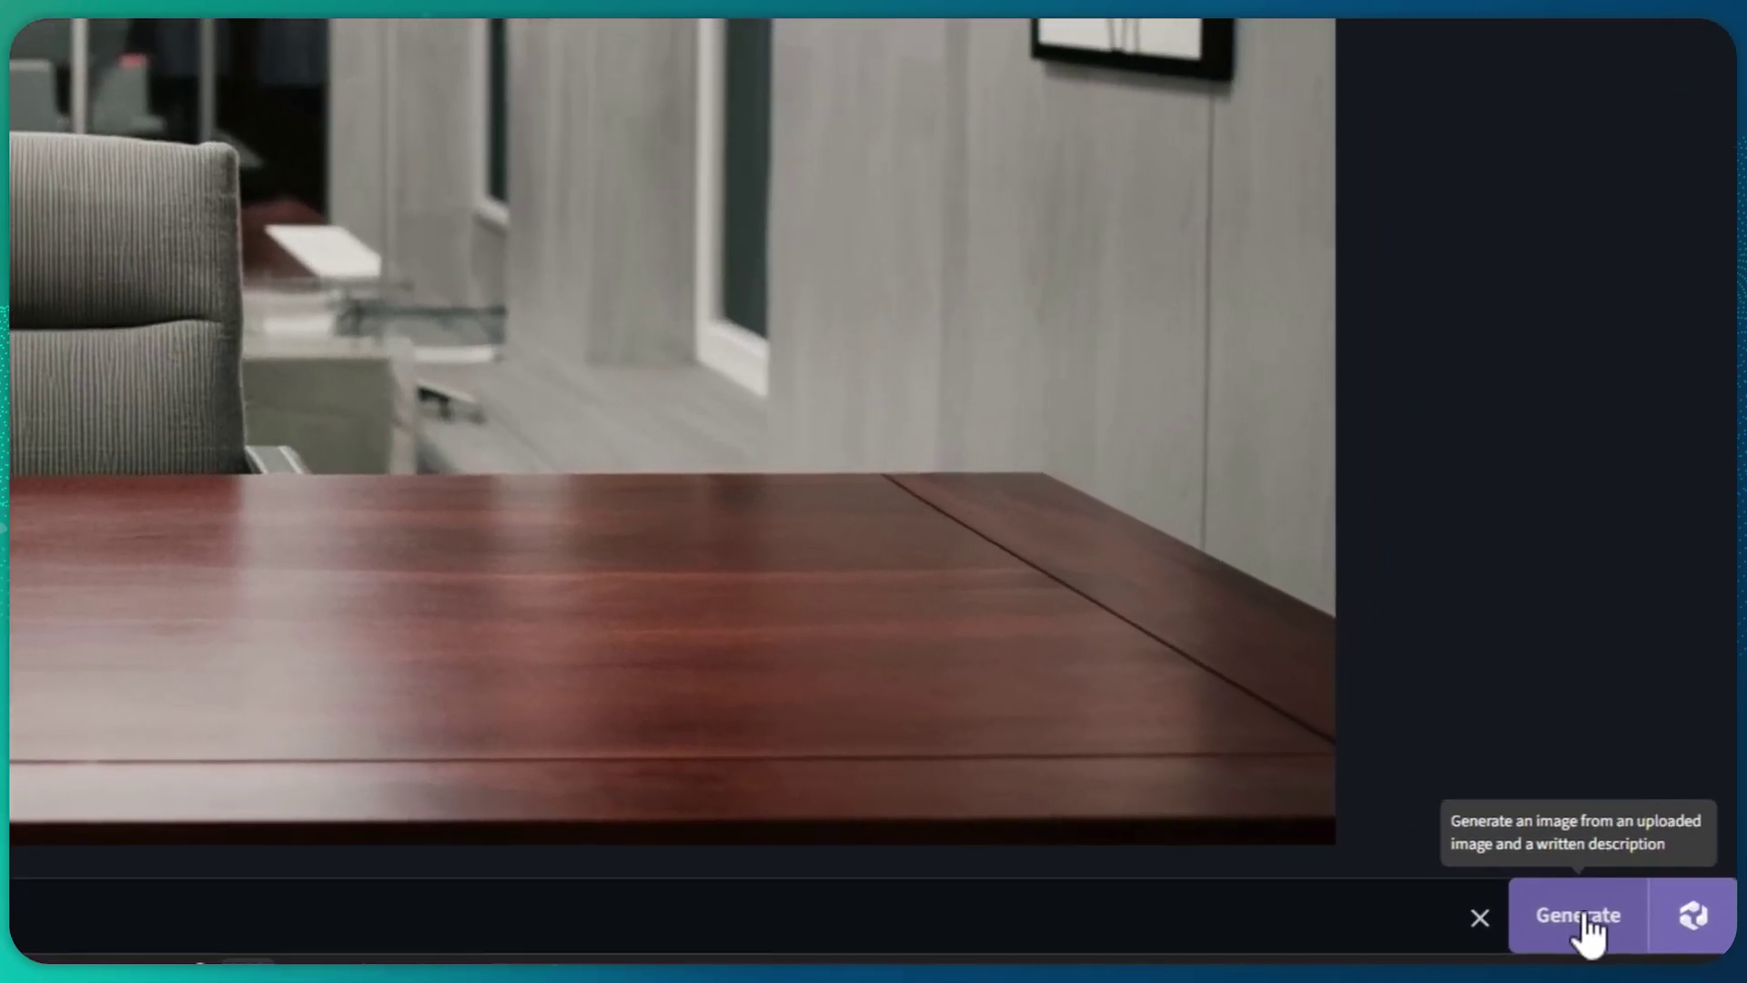
click(1588, 917)
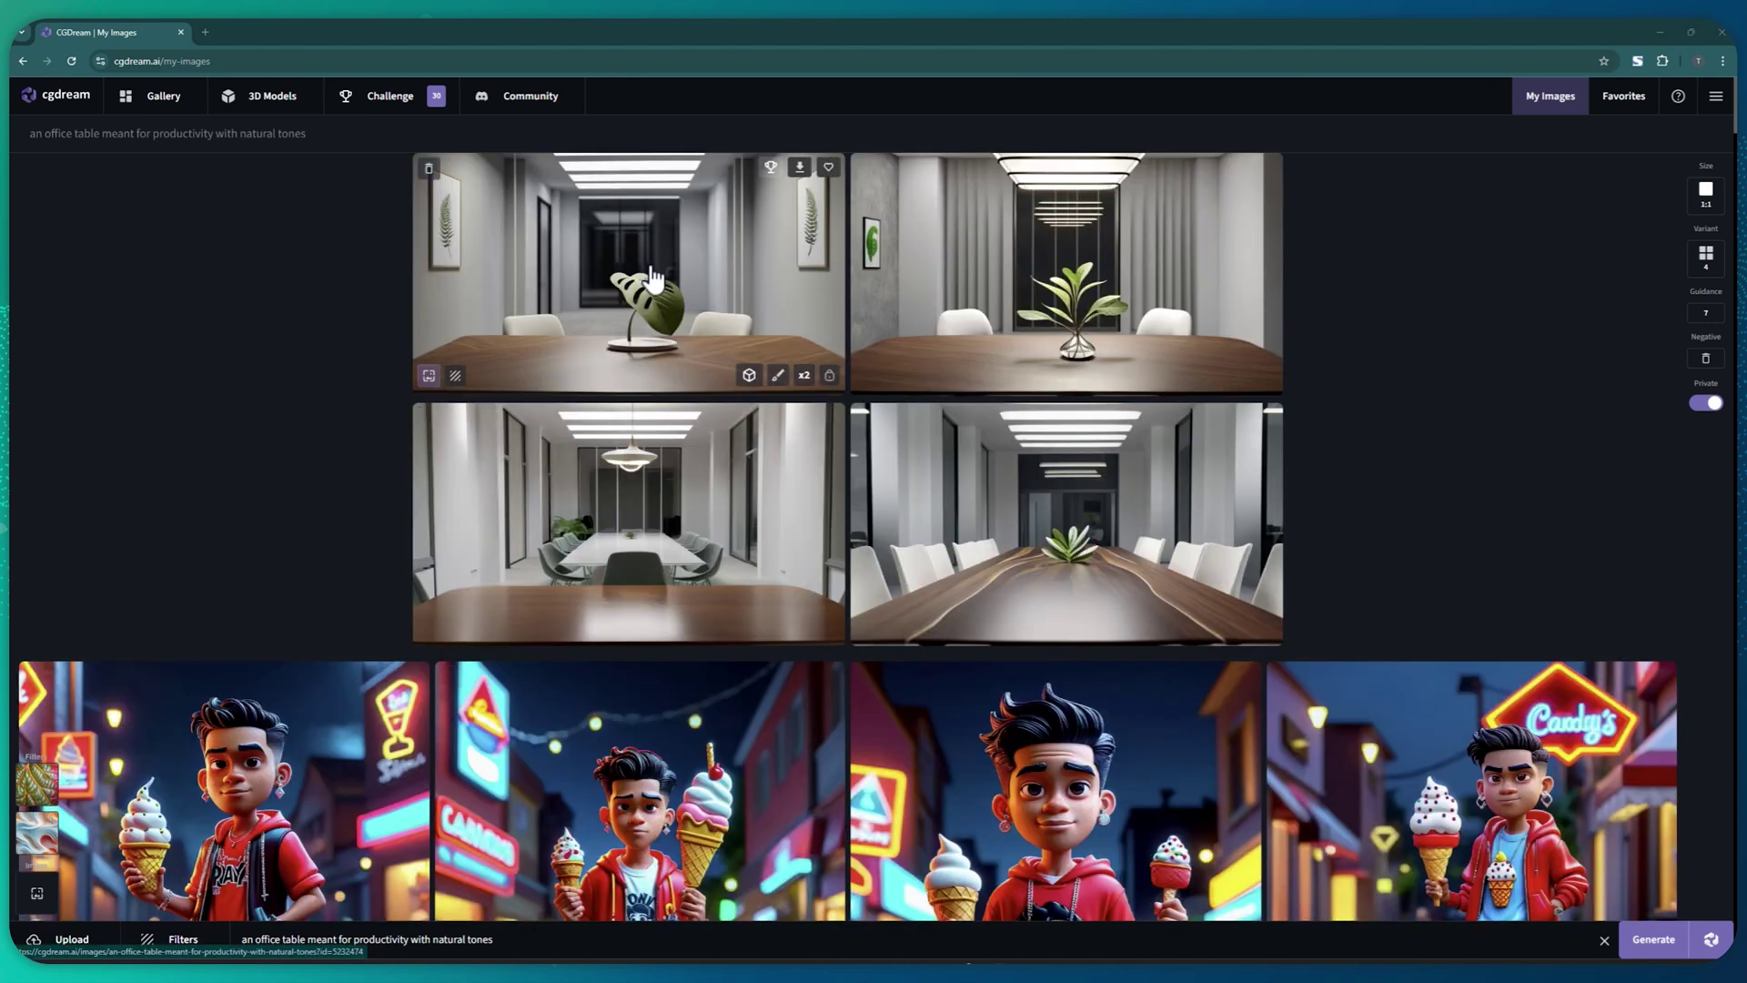
click(648, 278)
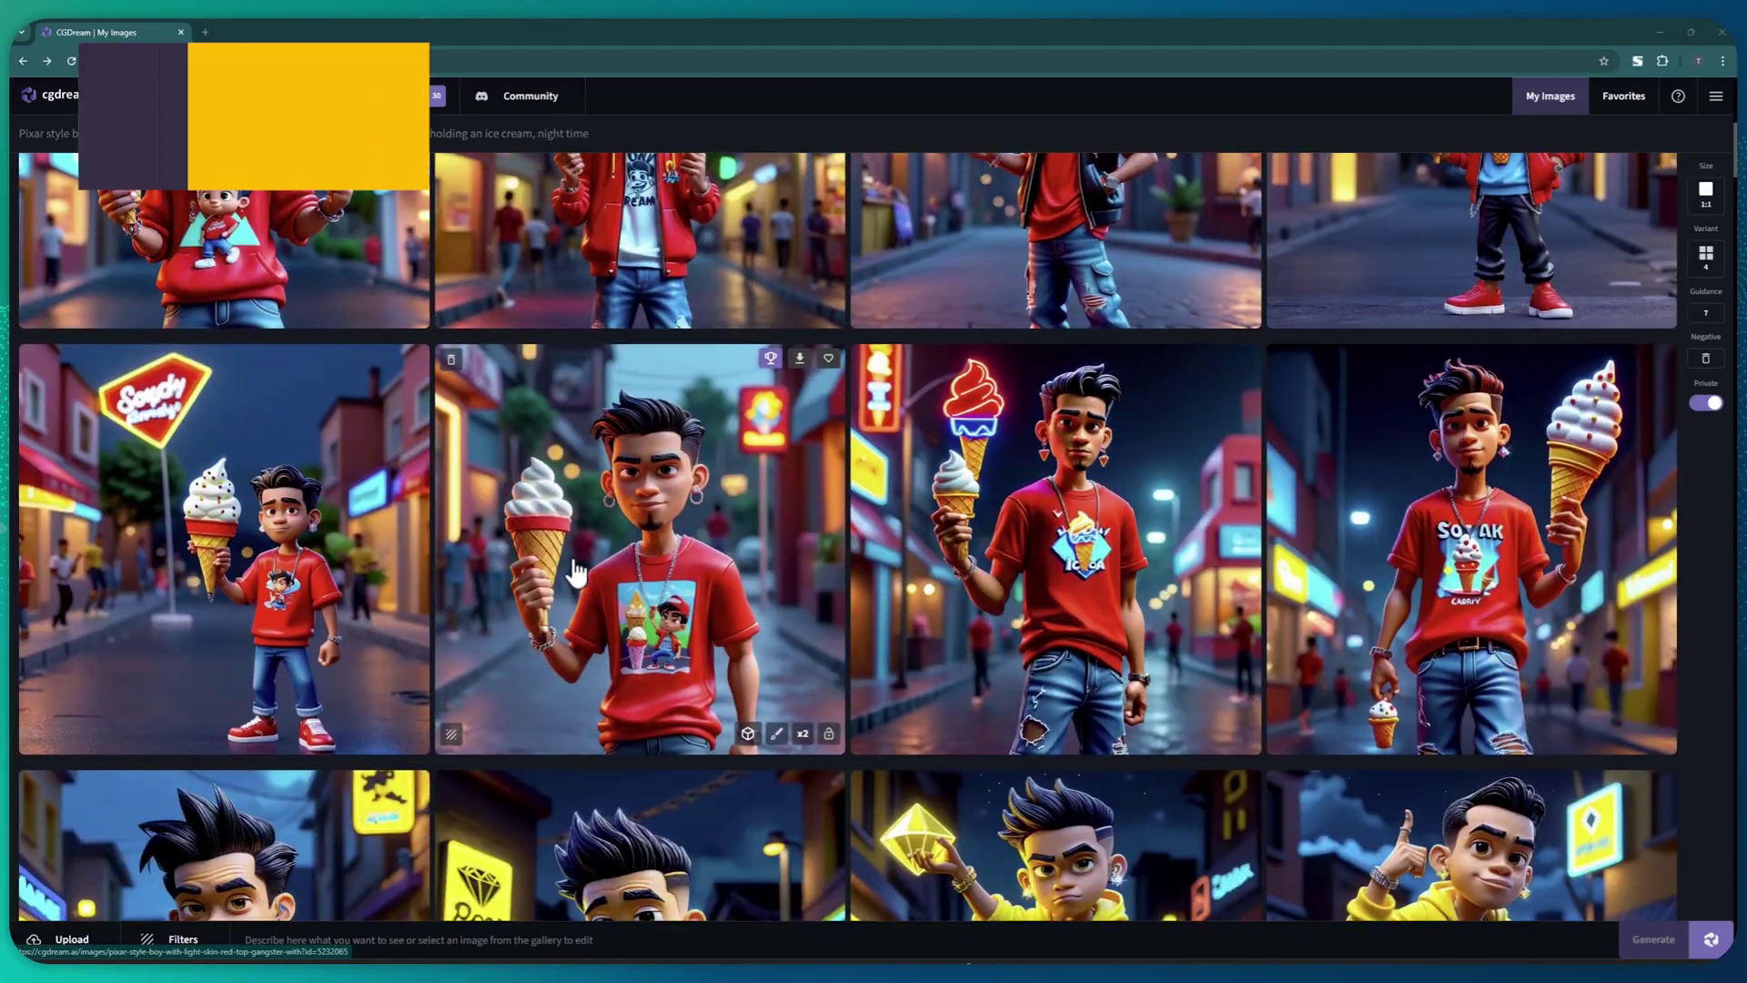
scroll(567, 590, down, 15)
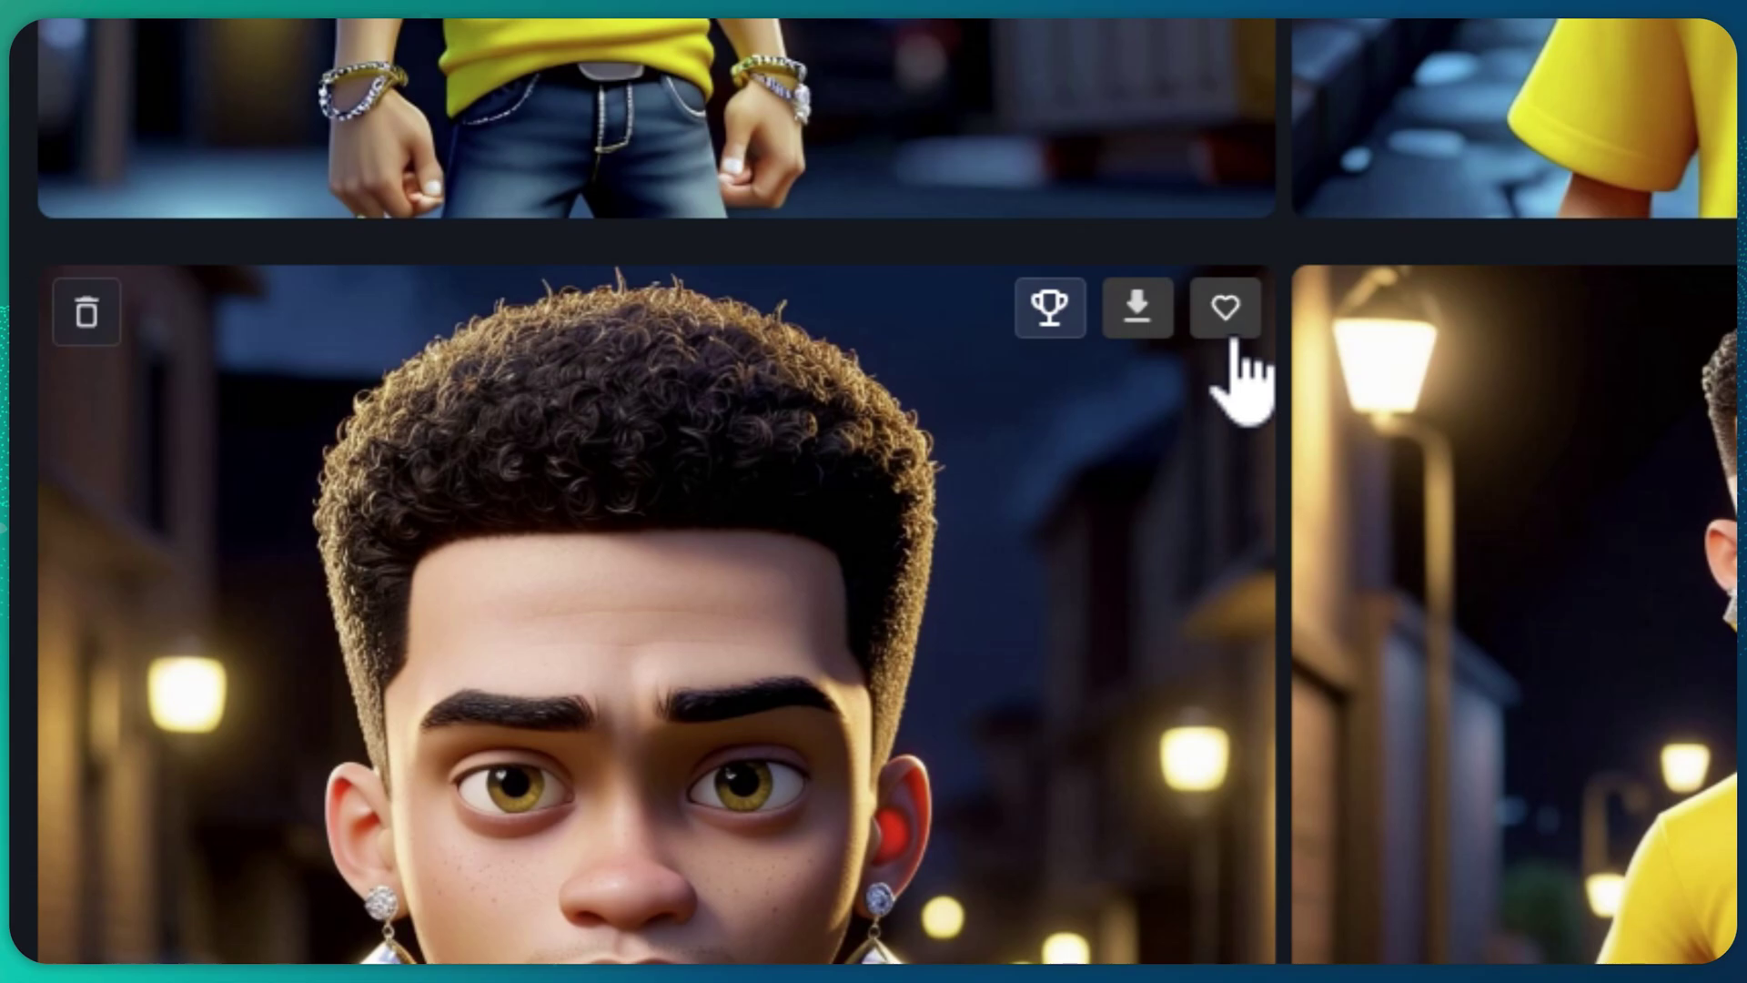
scroll(1232, 359, down, 8)
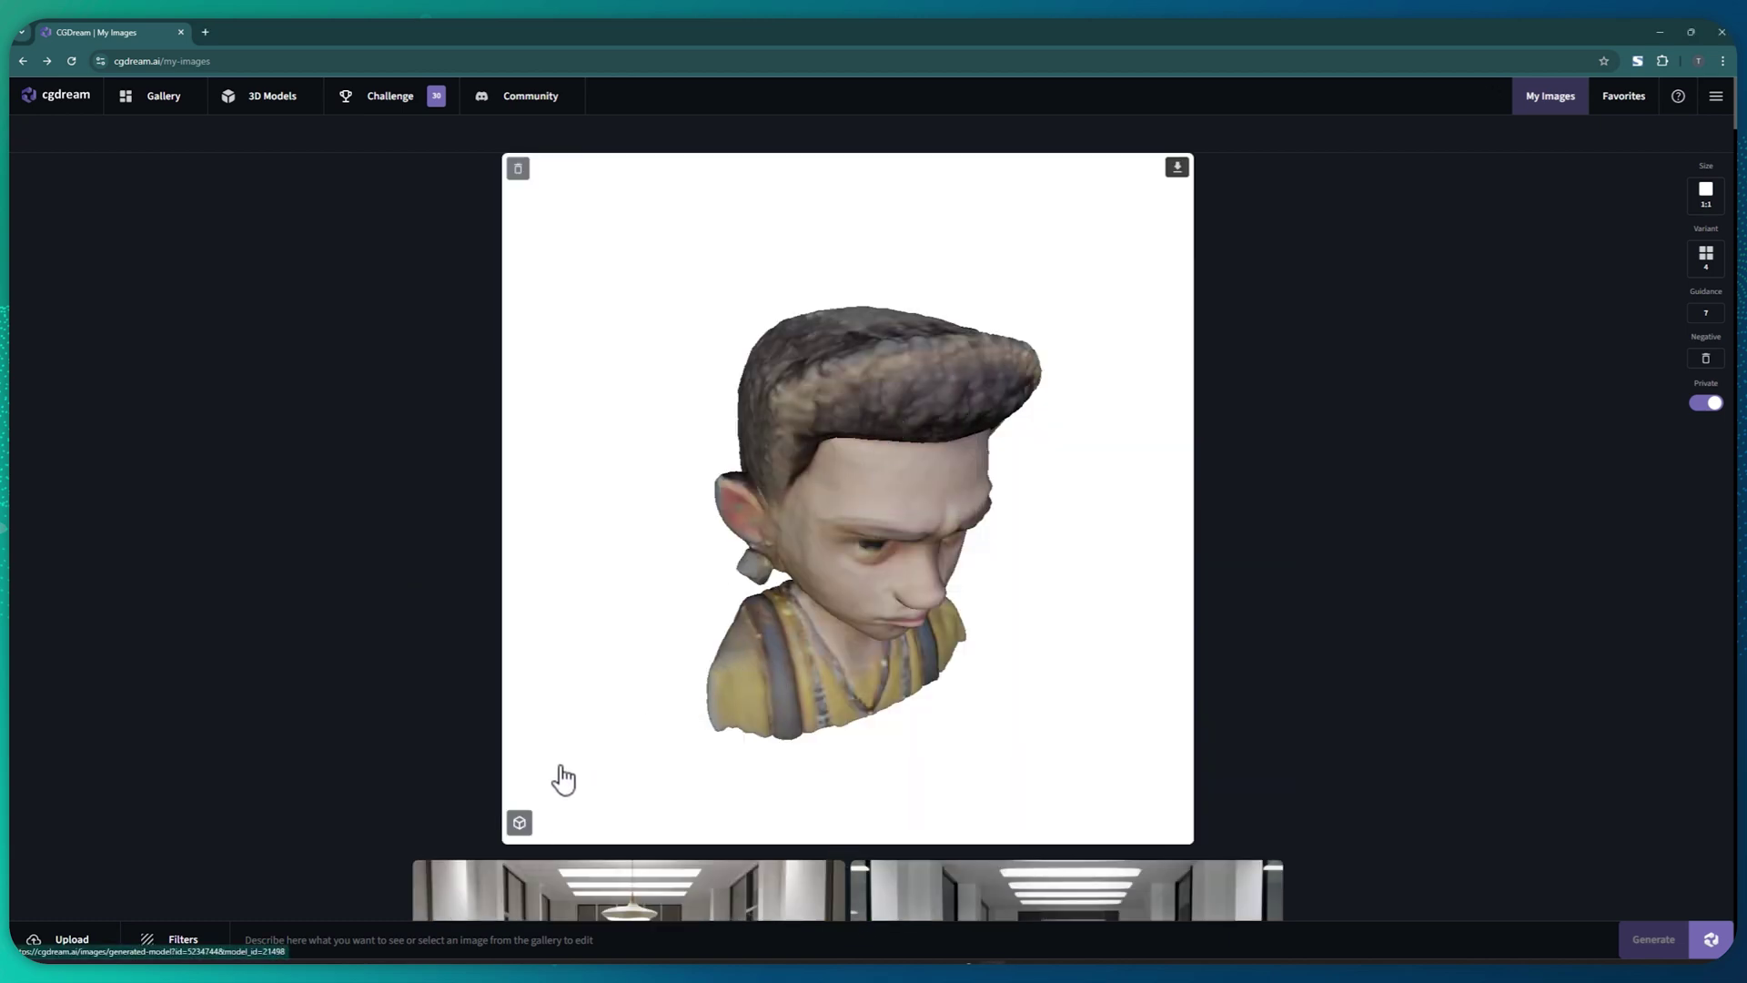
Orbit the curly-haired boy's 3D bust in the viewer to see its sides.
mouse_move(514, 828)
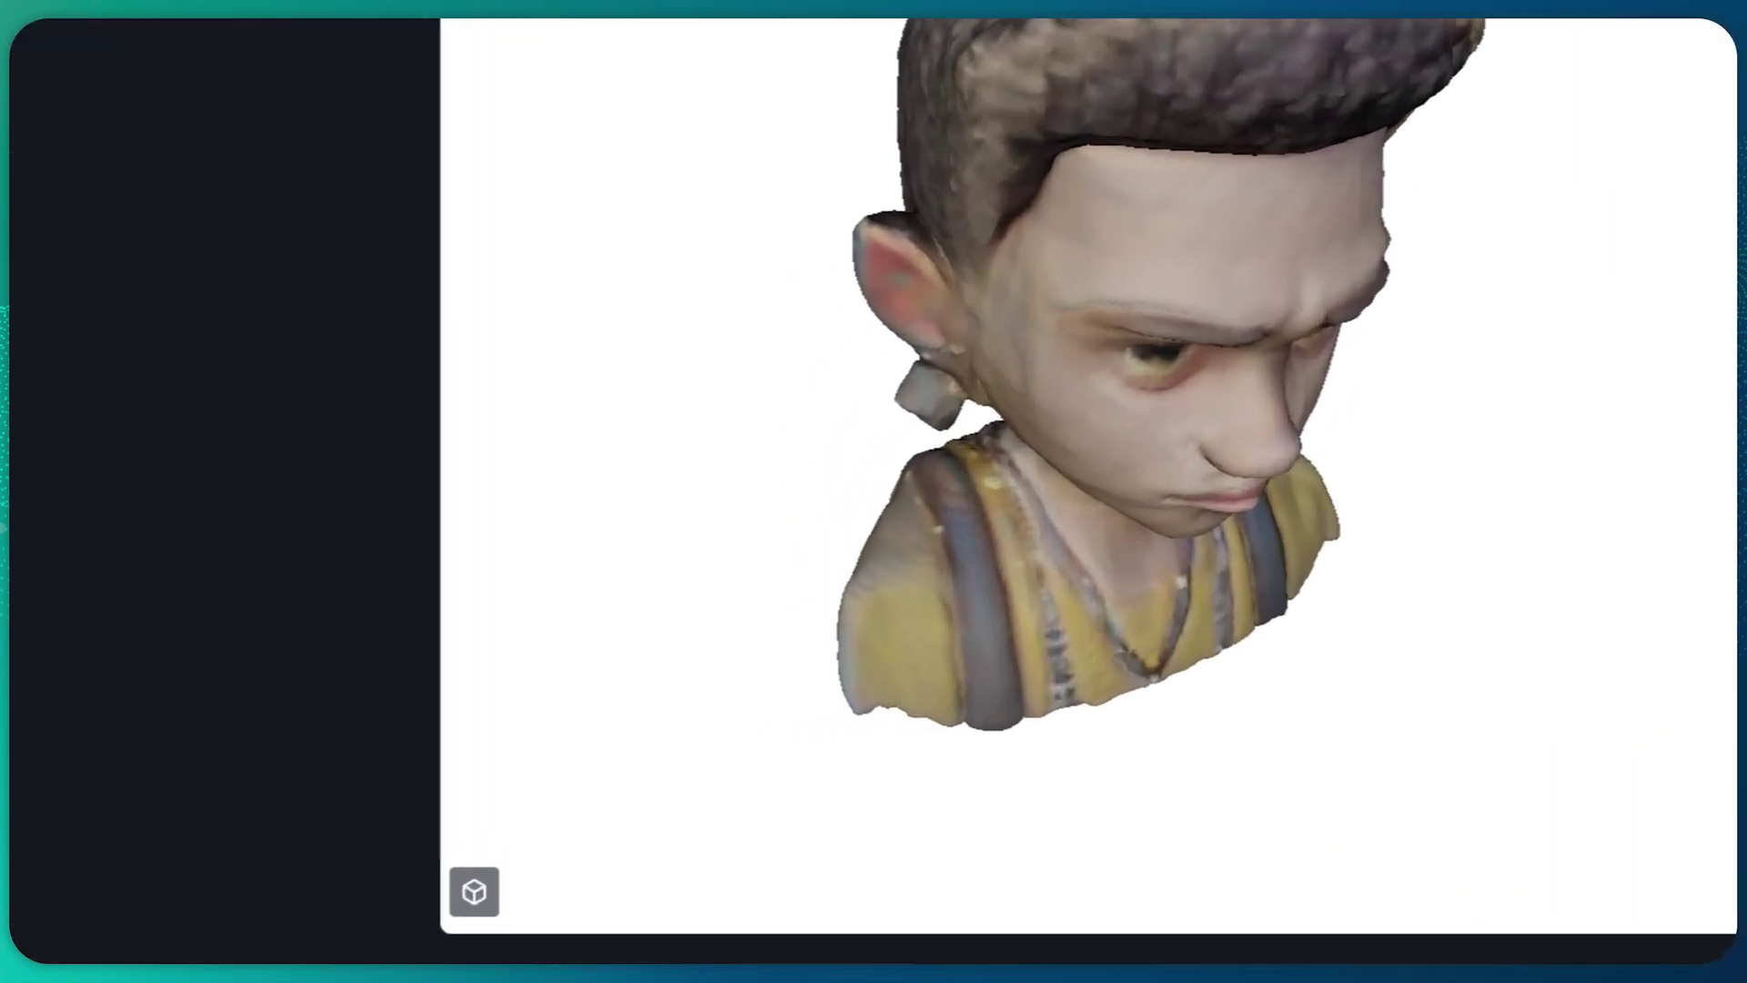
mouse_move(517, 828)
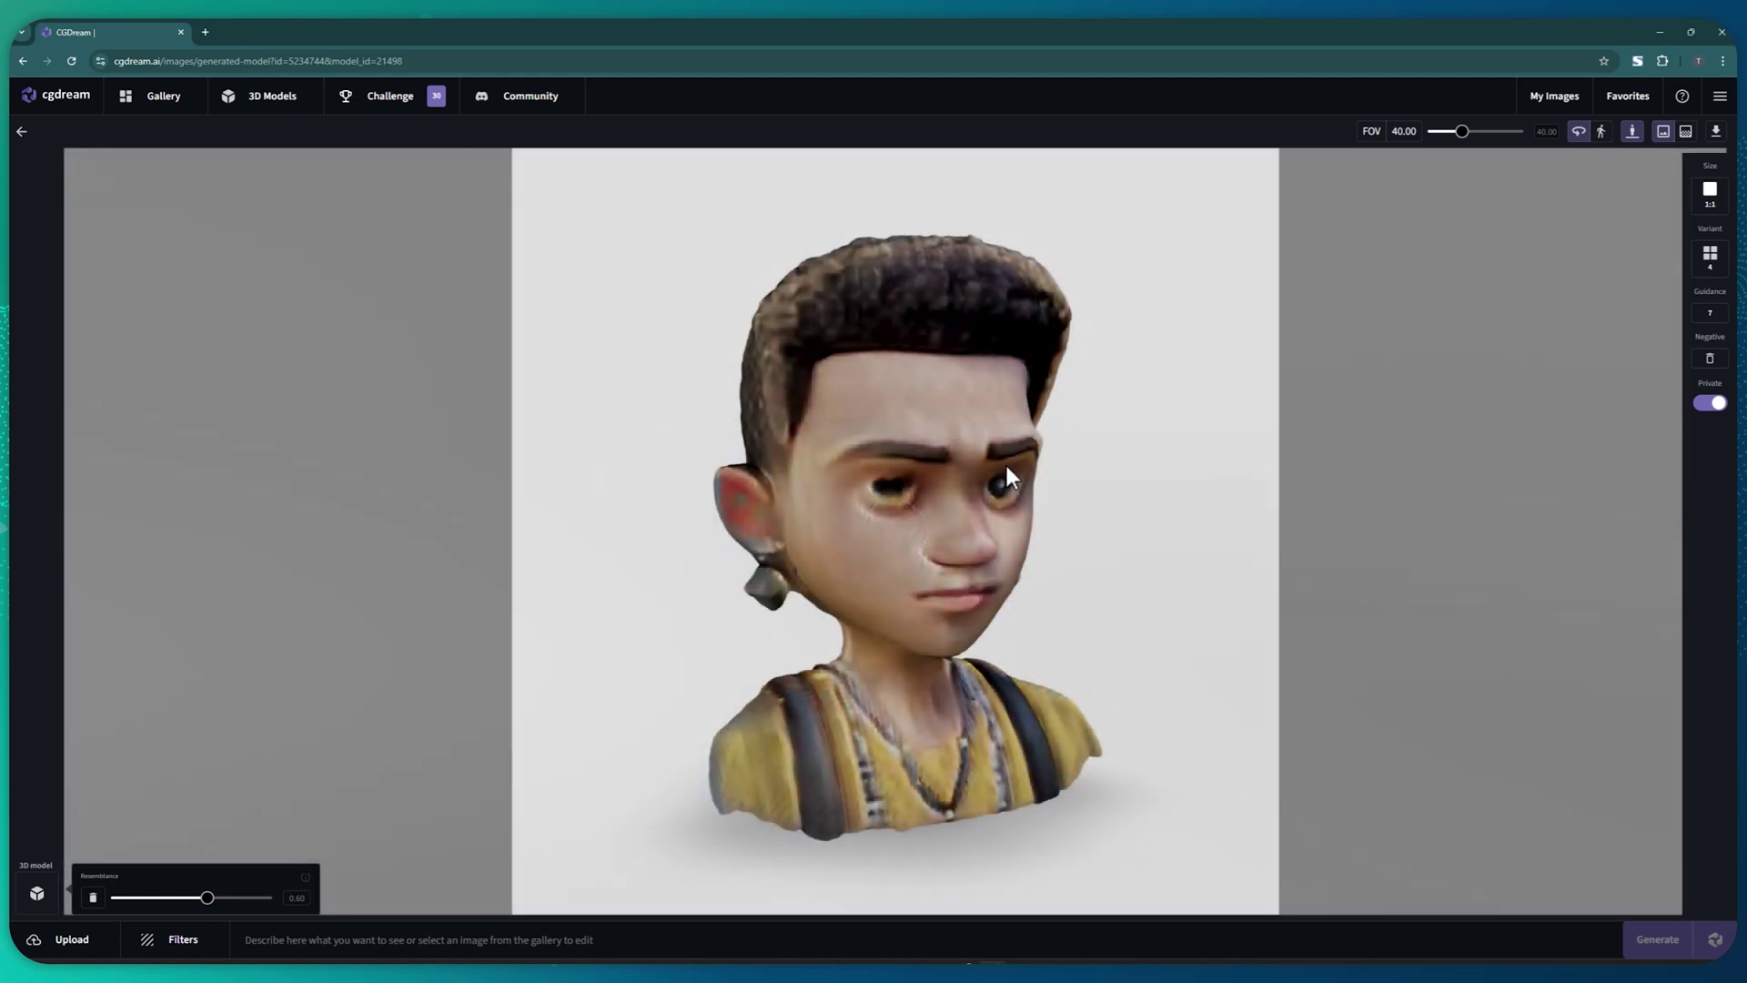
drag(979, 464, 936, 465)
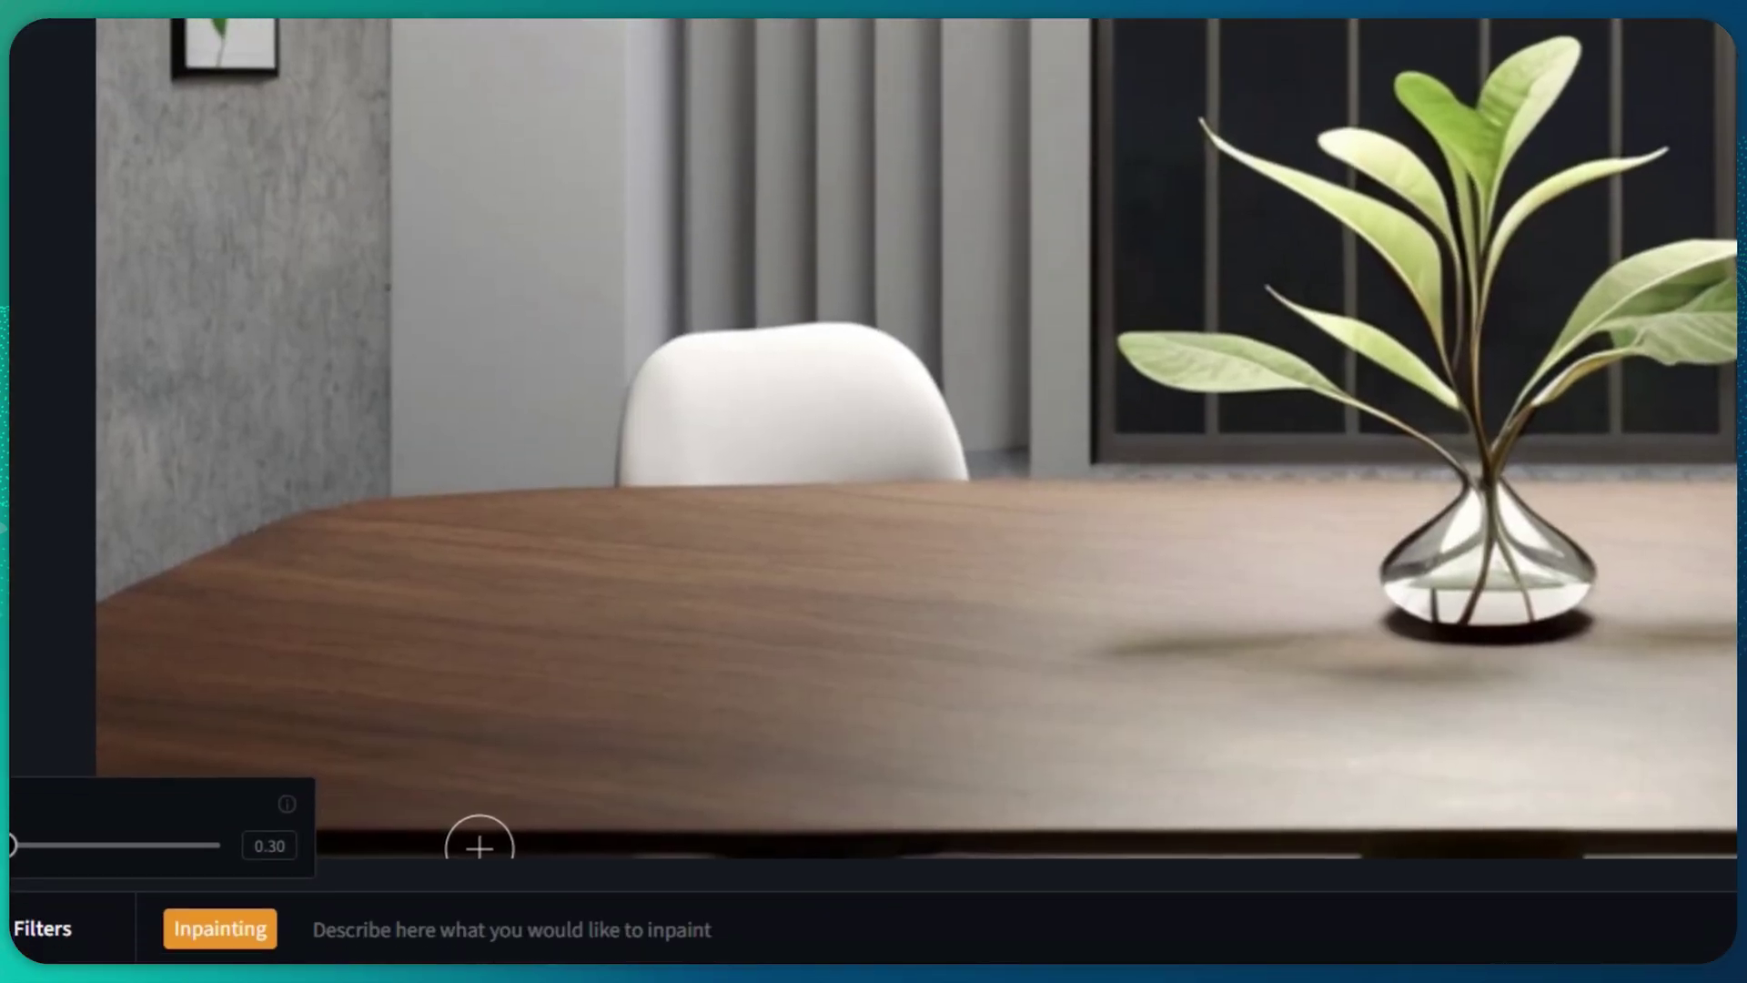
Enter 'remove the lights' as the inpainting prompt and submit the edit.
click(664, 912)
text(remove the lights)
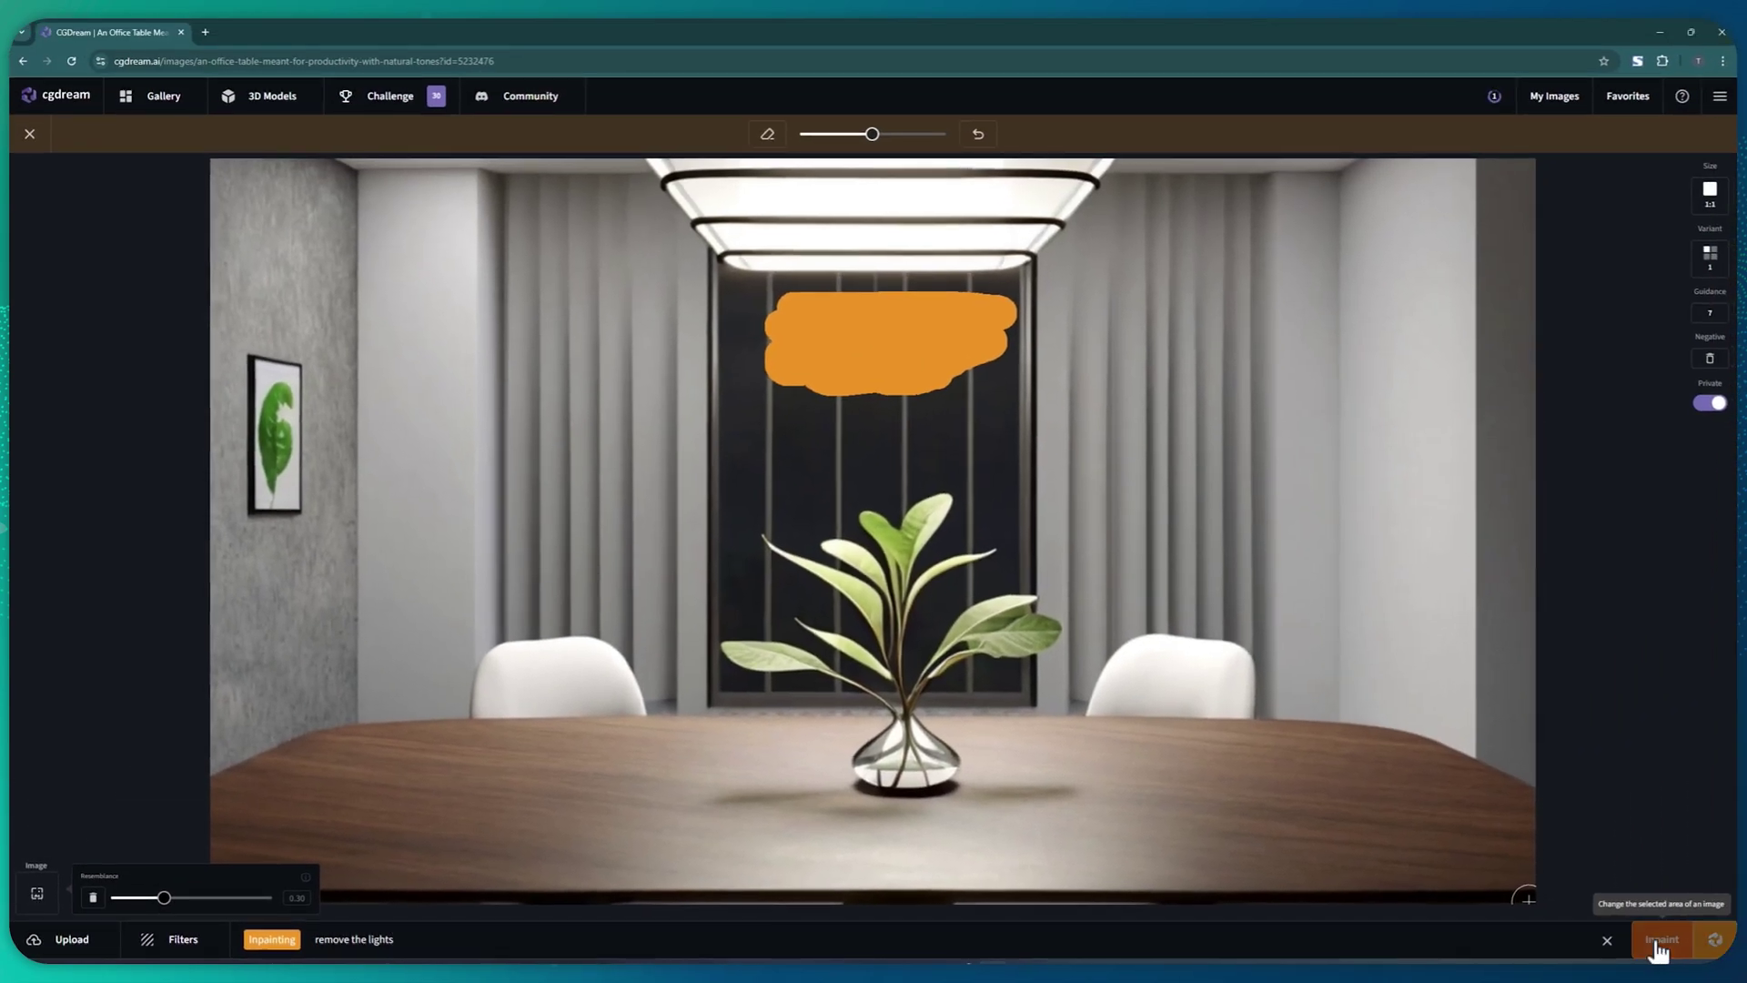
click(1657, 943)
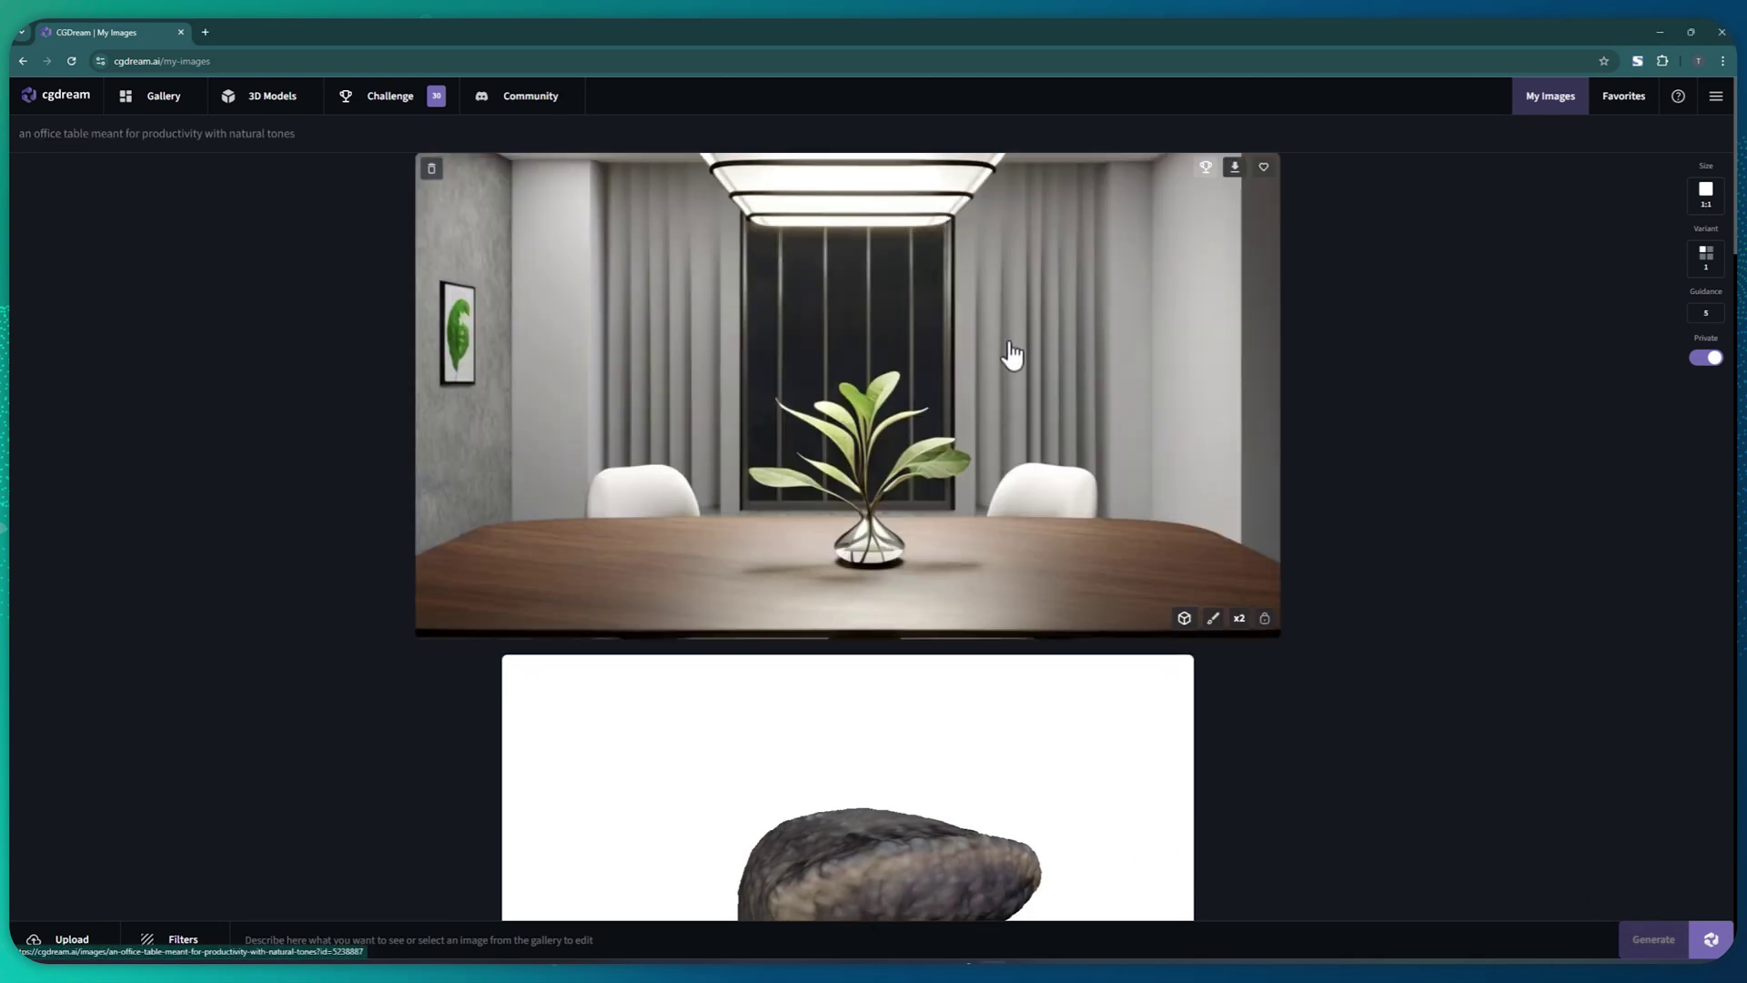
Upload a reference photo and paint an inpainting mask over the outstretched hand.
click(978, 448)
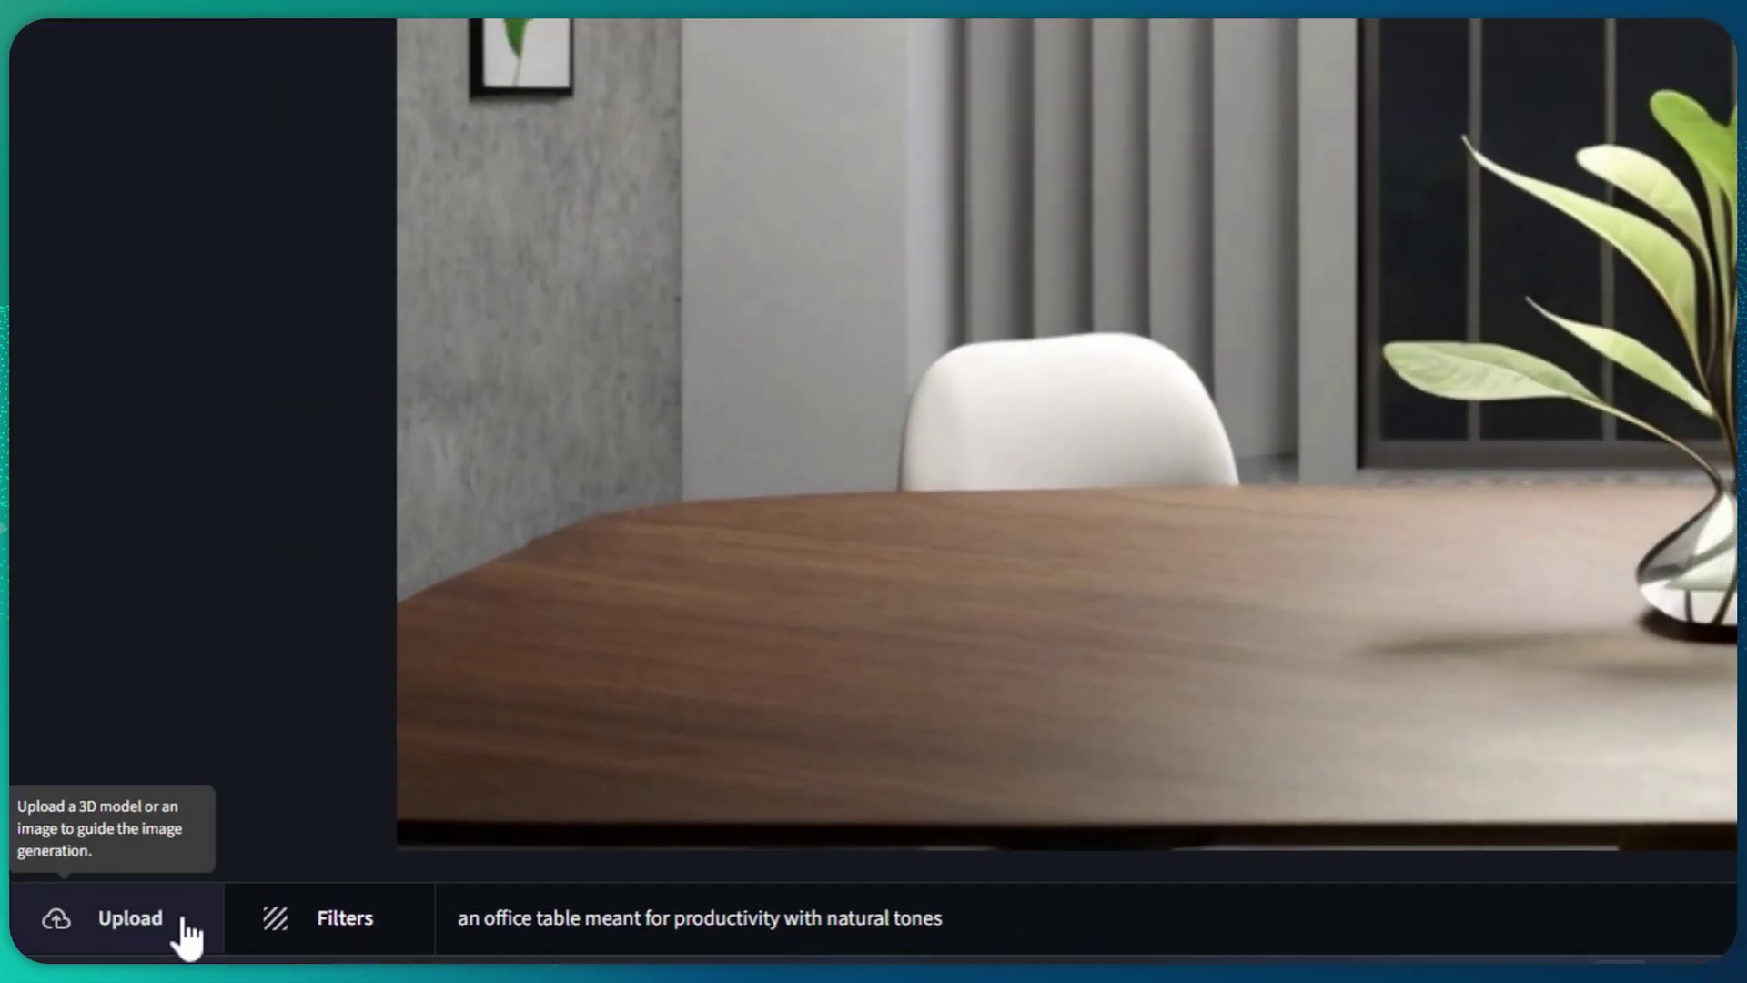
click(230, 924)
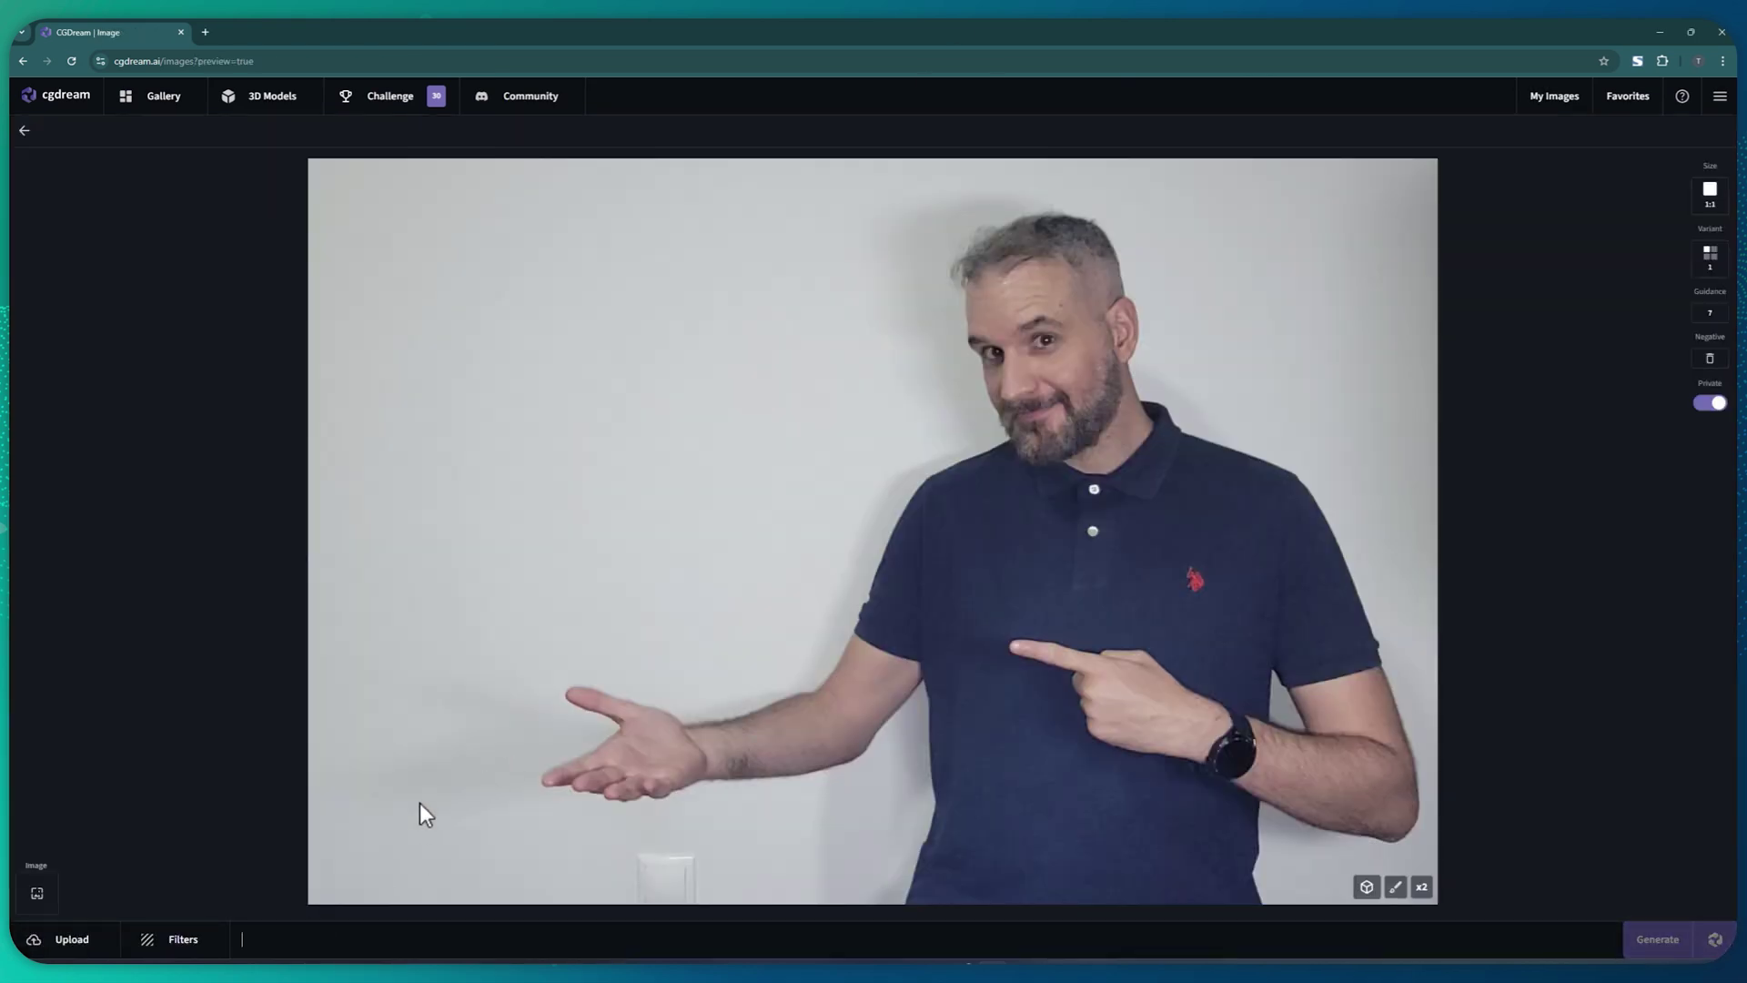
click(1313, 849)
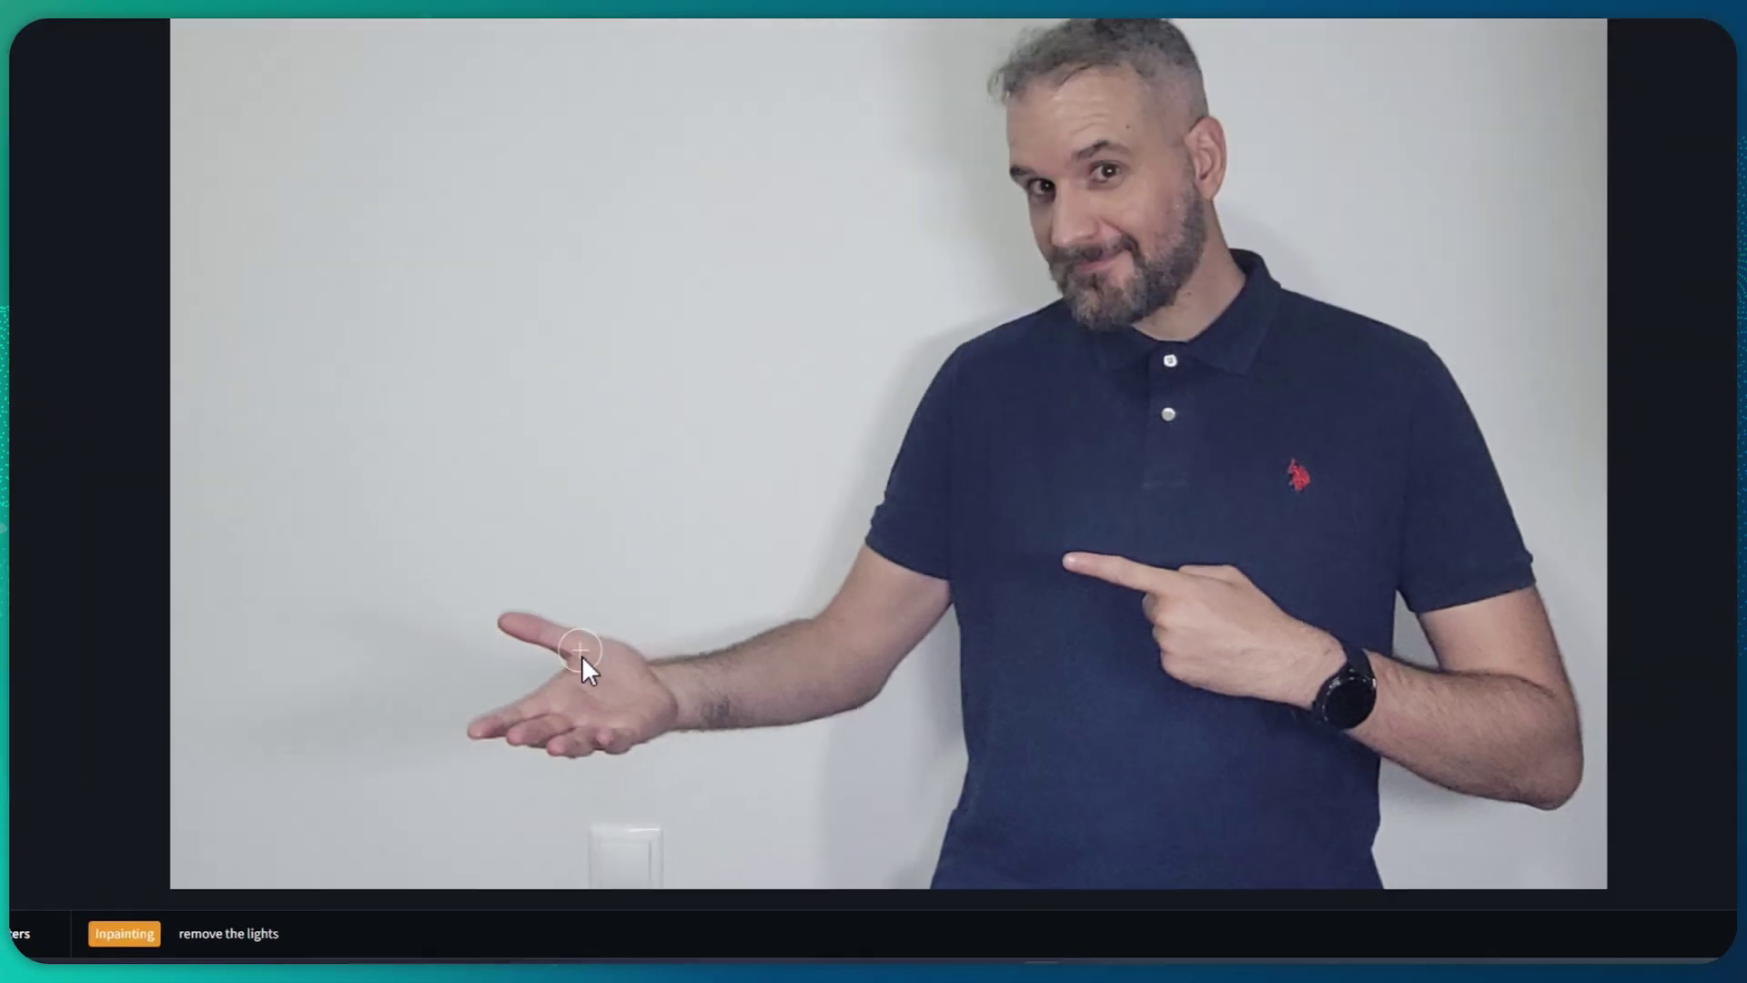
mouse_move(654, 759)
mouse_down()
mouse_move(632, 692)
mouse_move(666, 726)
mouse_move(628, 717)
mouse_move(655, 694)
mouse_move(630, 749)
mouse_move(664, 619)
mouse_up()
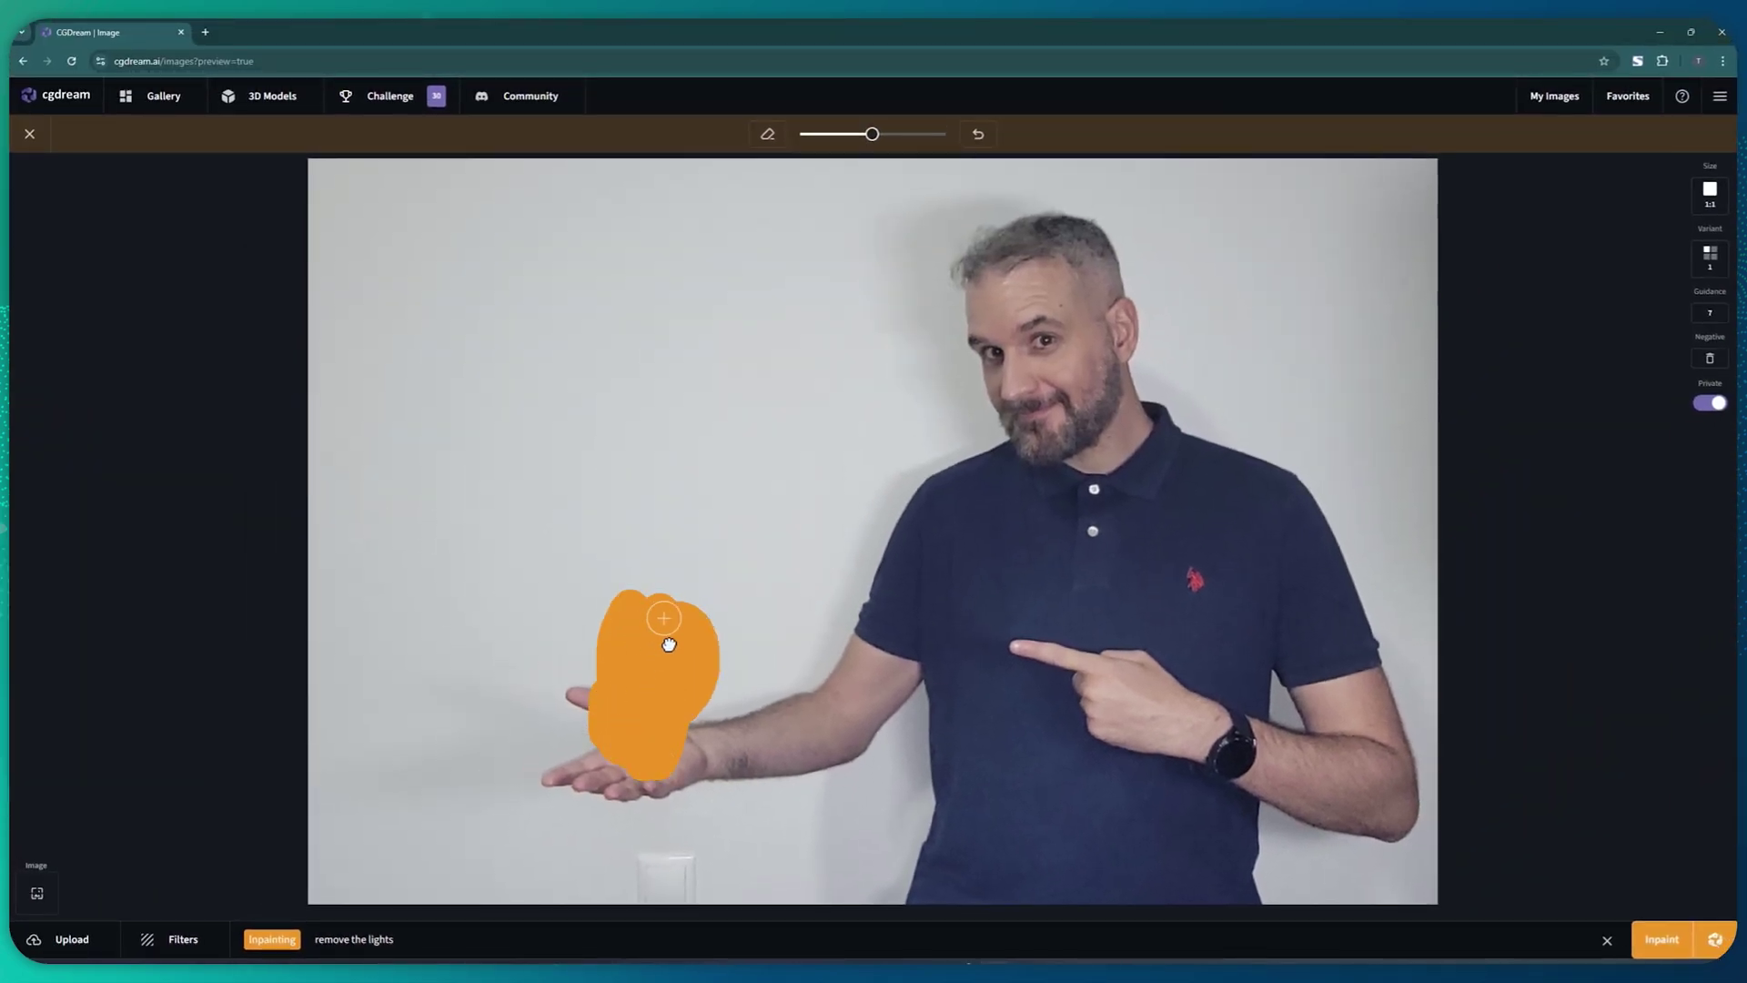
Inpaint 'A little toy dragon' with the Fantasy Dragons and Cartoon Creatures filters.
triple_click(417, 939)
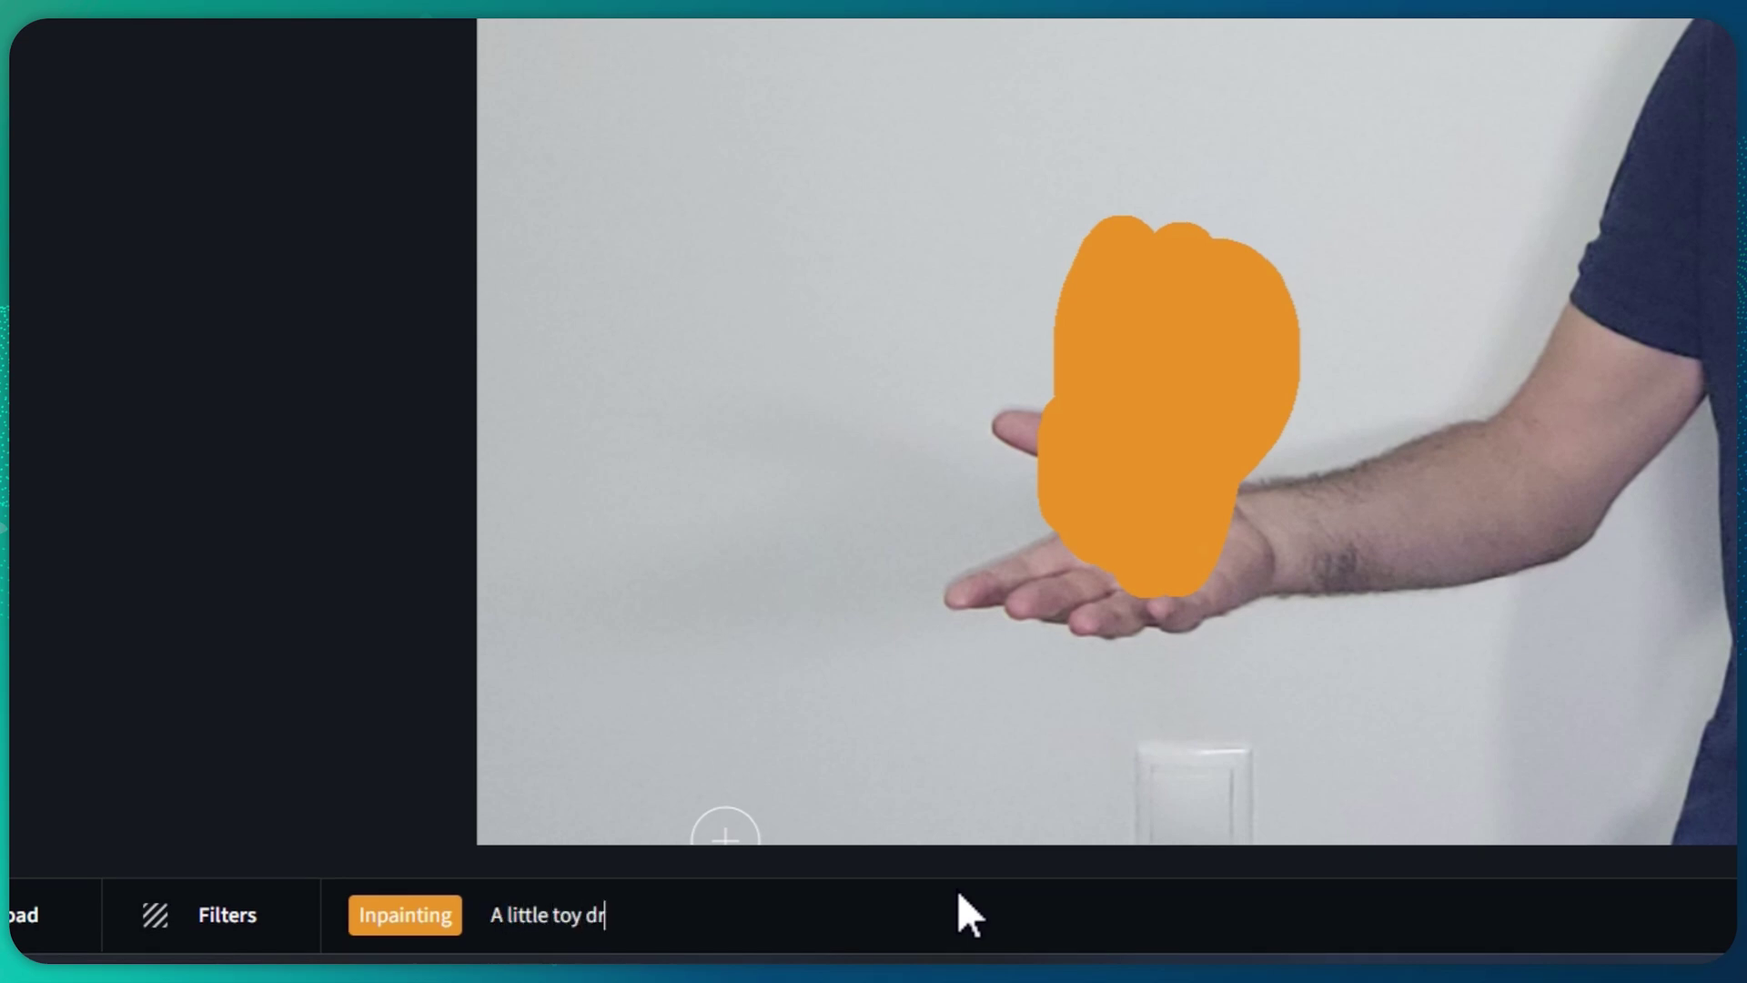
text(agon)
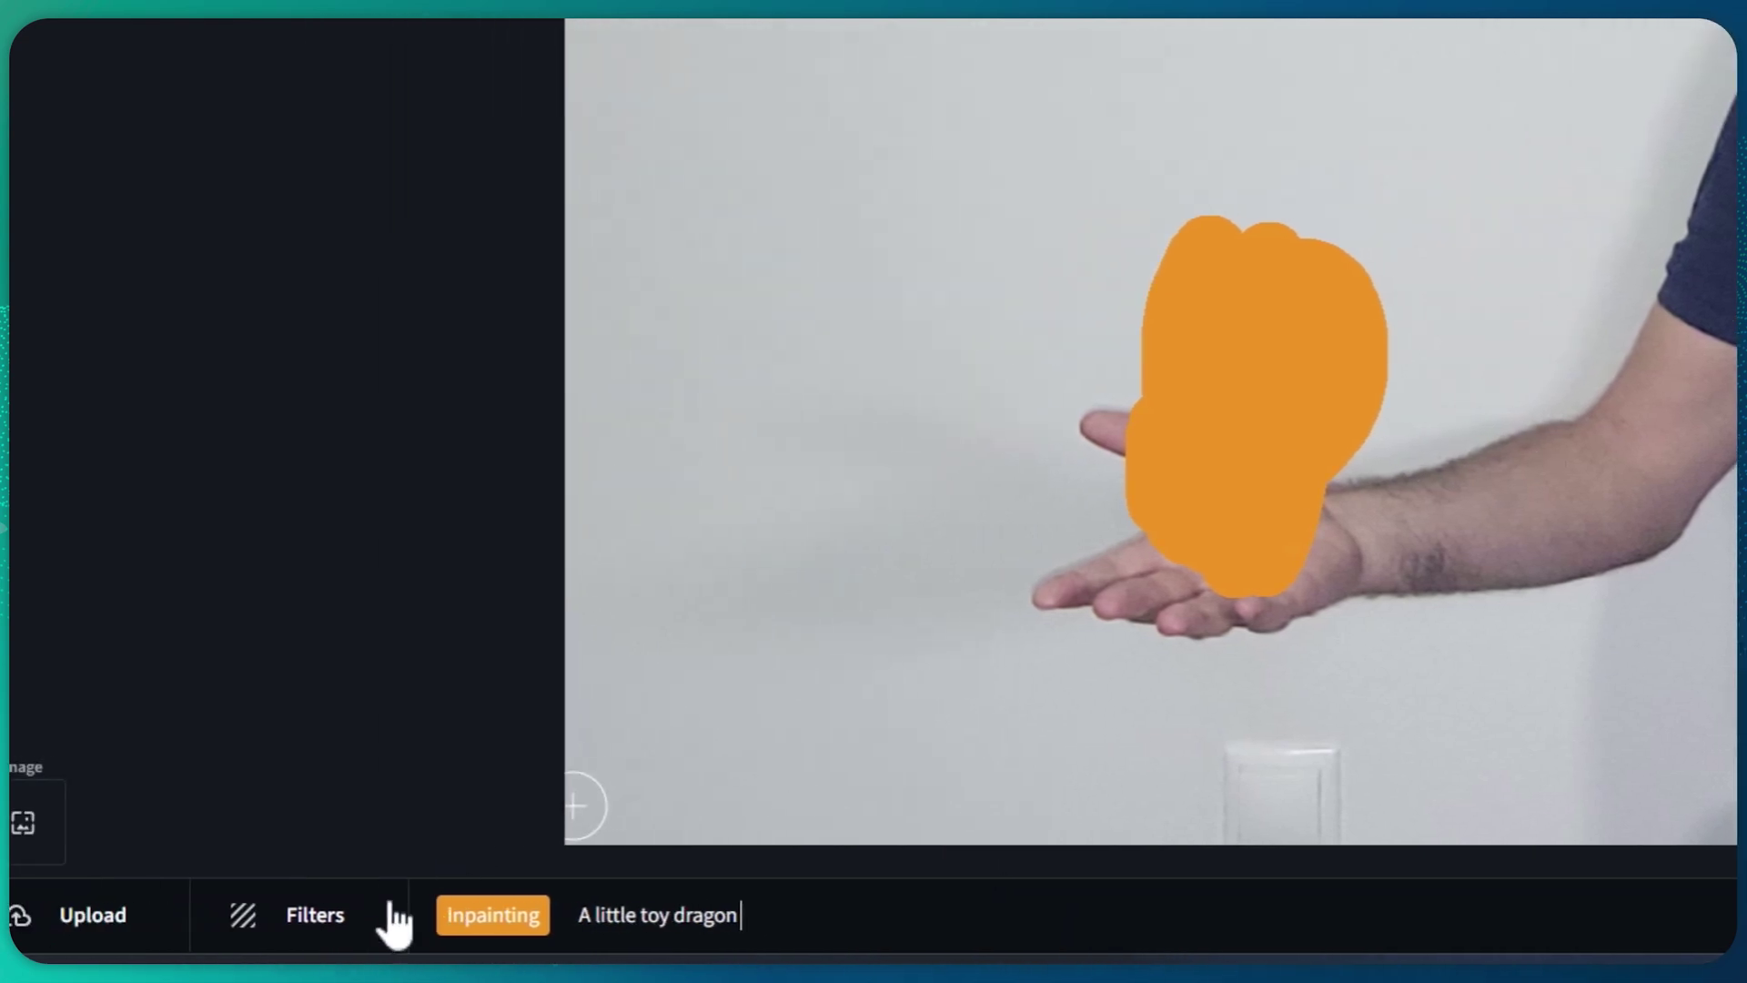
click(282, 915)
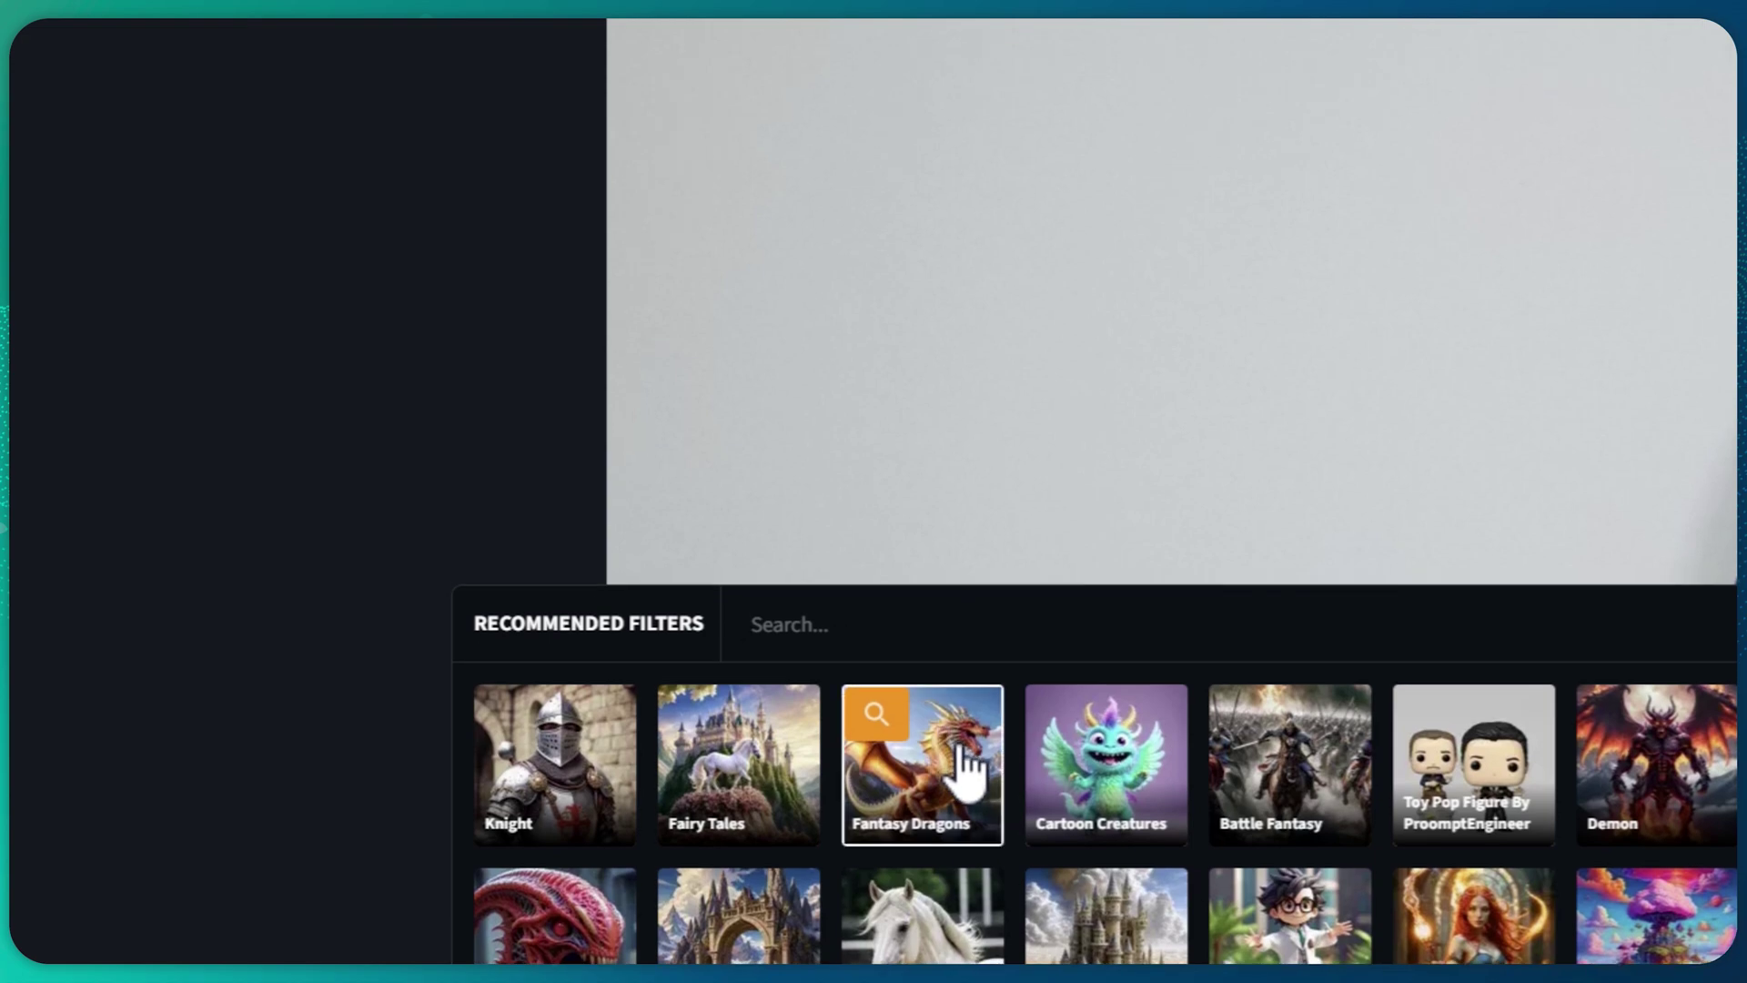
click(969, 764)
click(1107, 780)
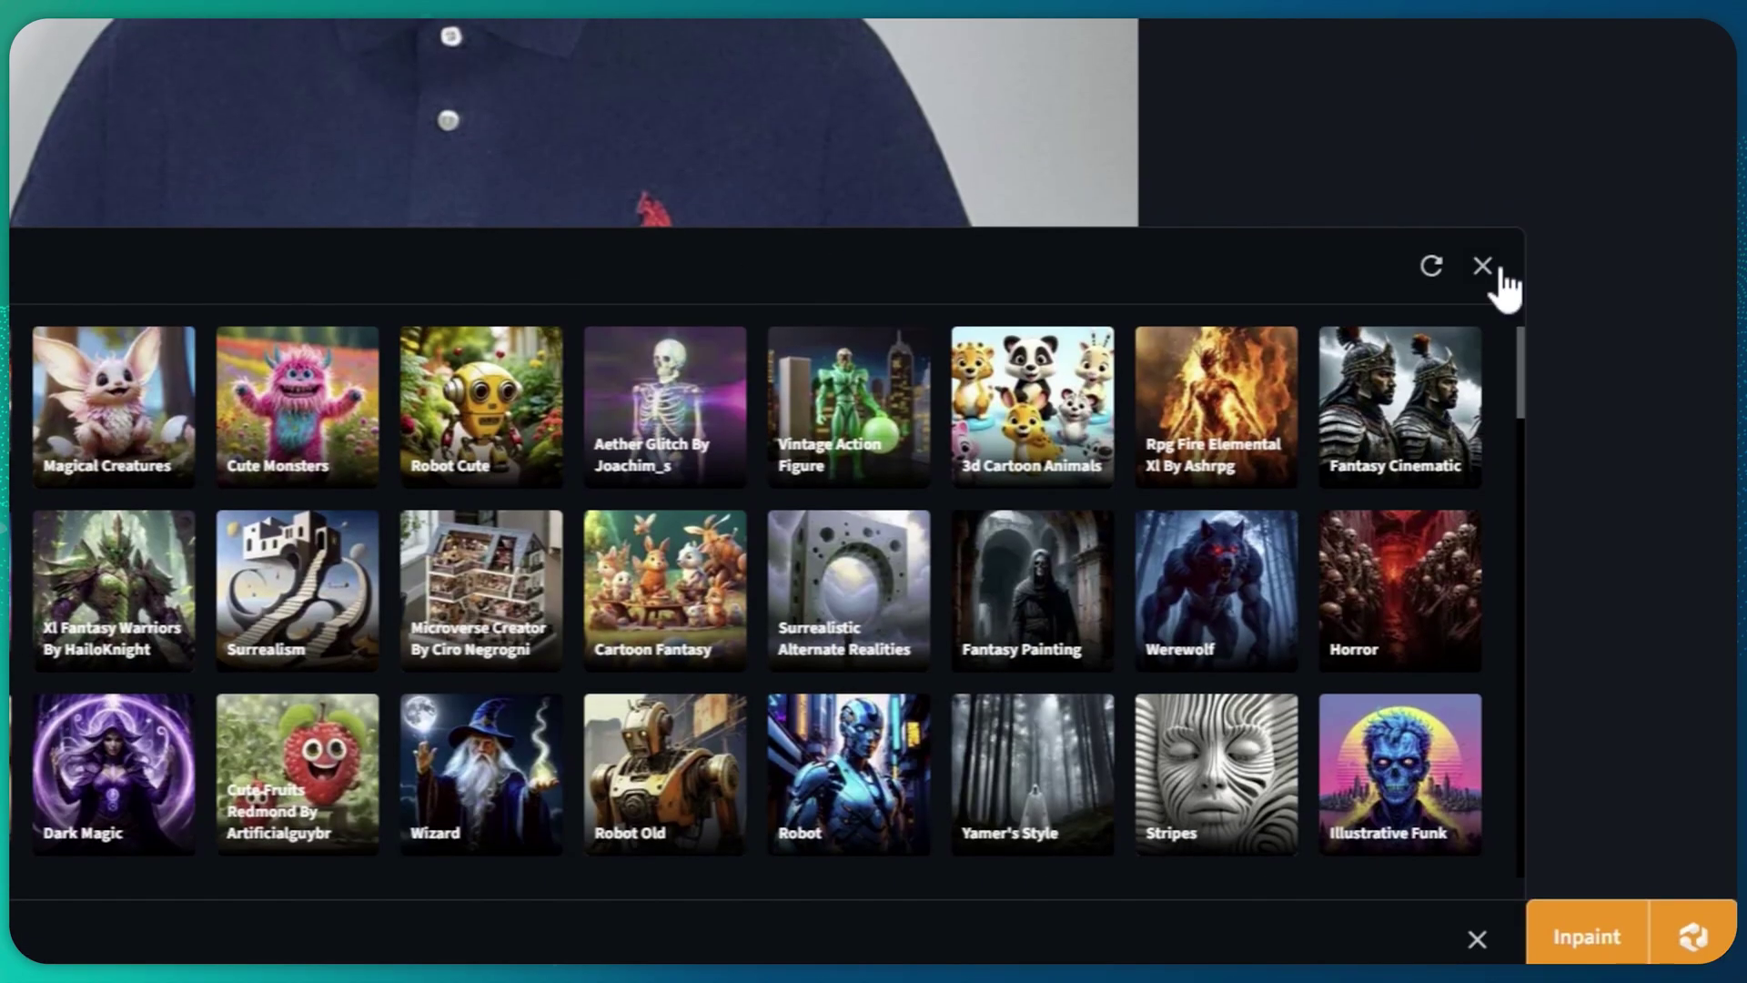
click(1493, 281)
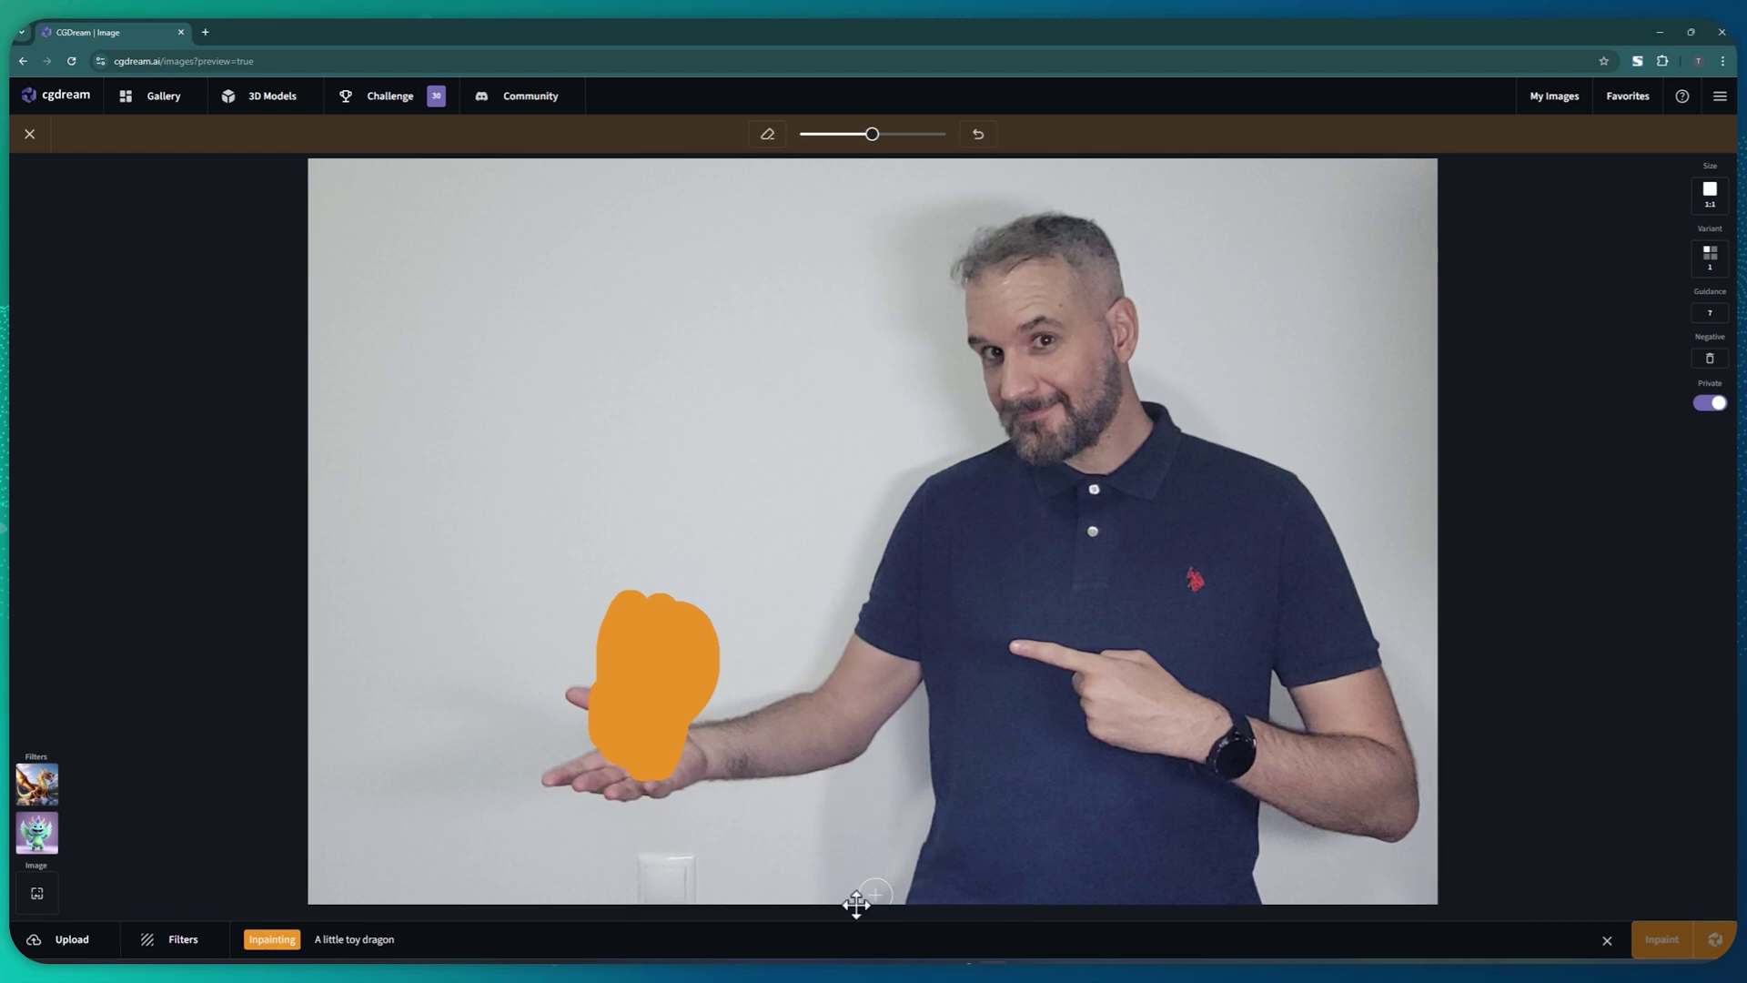
key(Return)
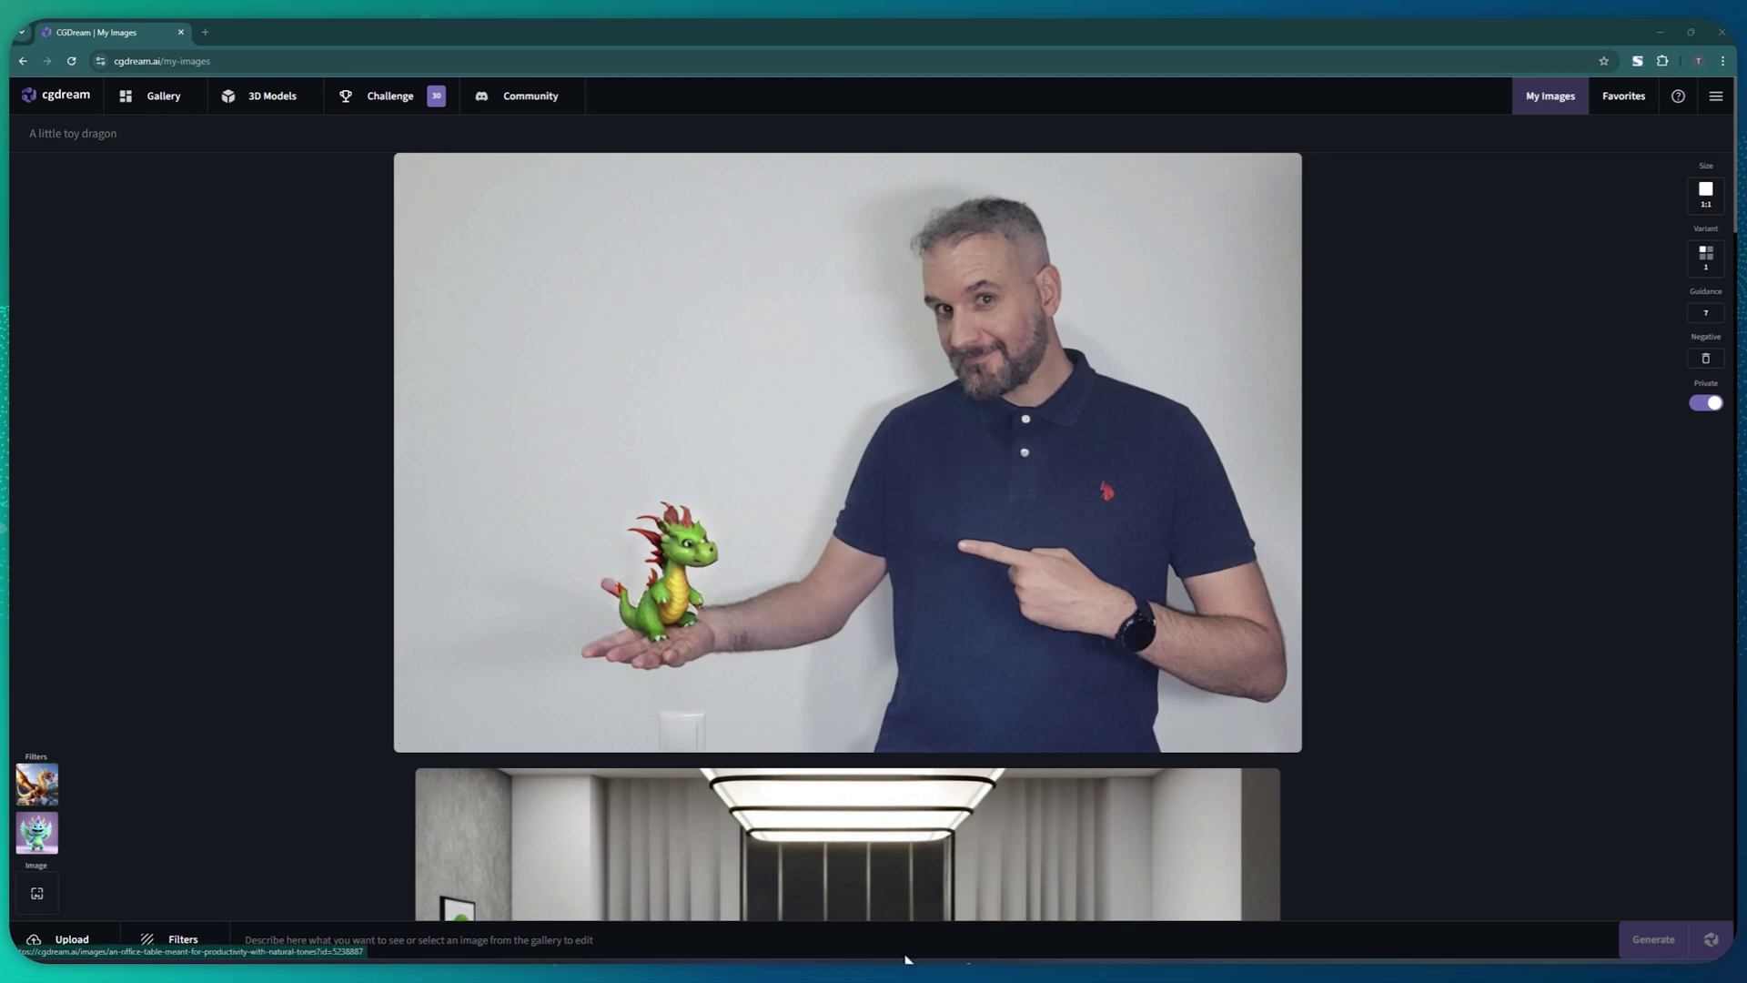
click(805, 518)
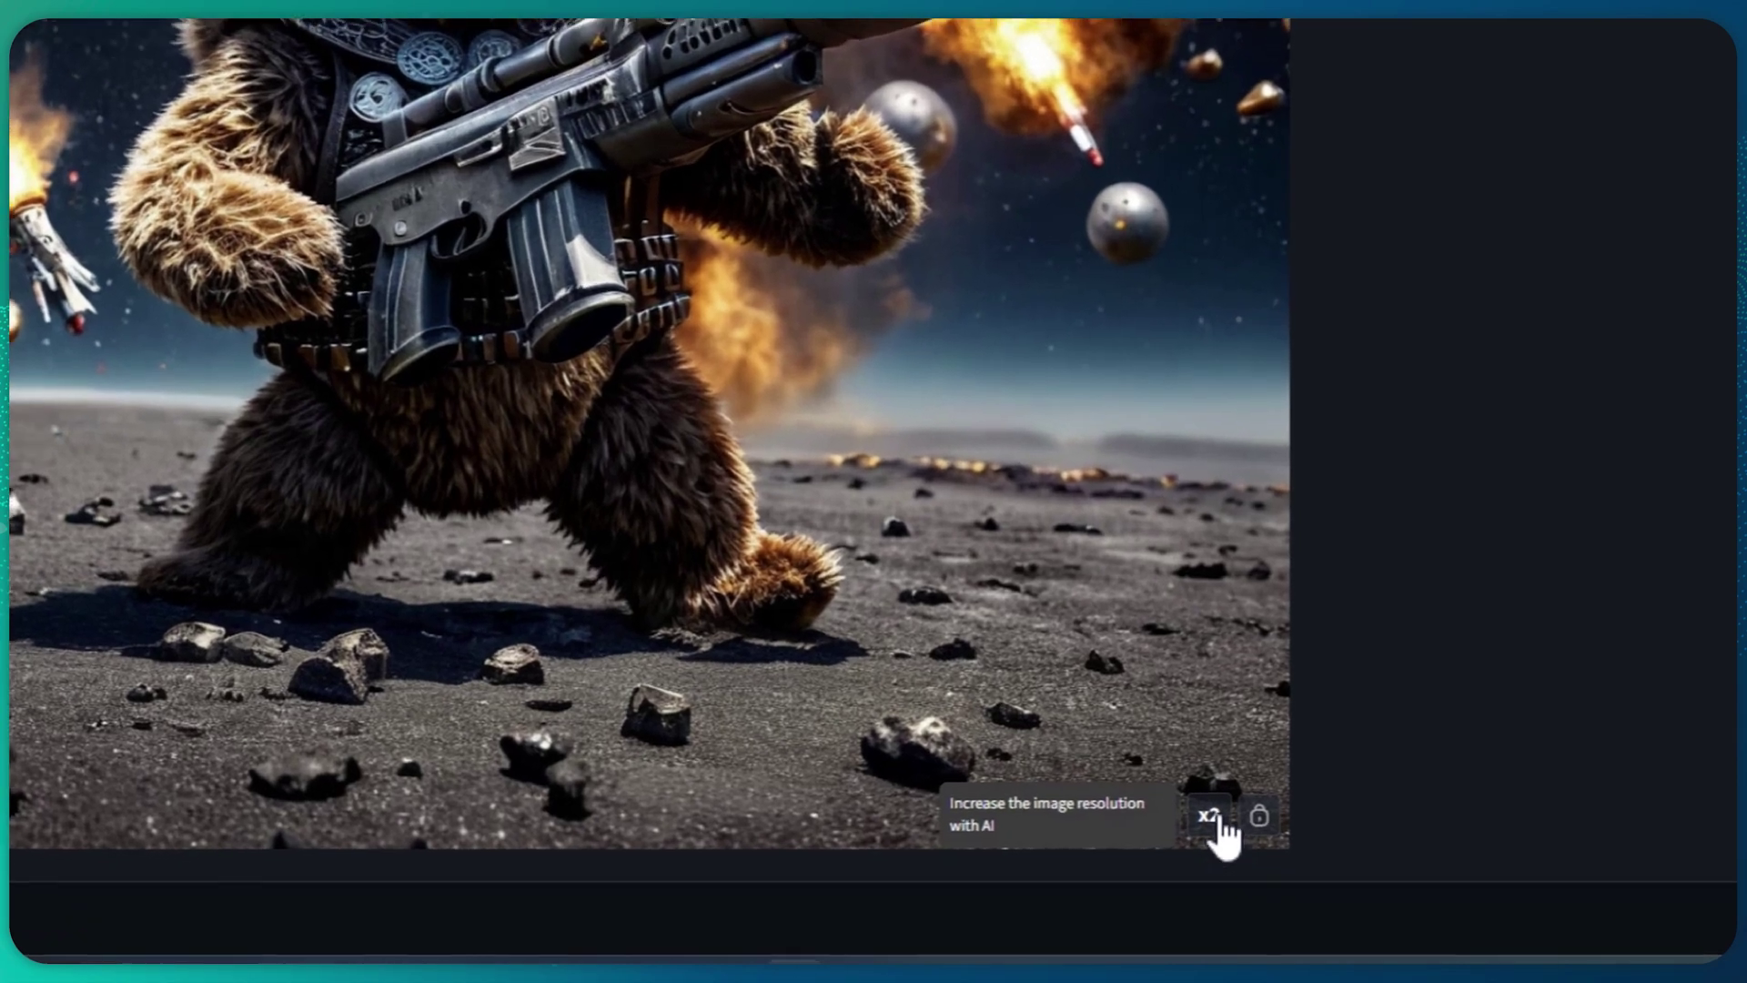
Upscale the evil teddy bear image to x2 resolution.
click(1205, 887)
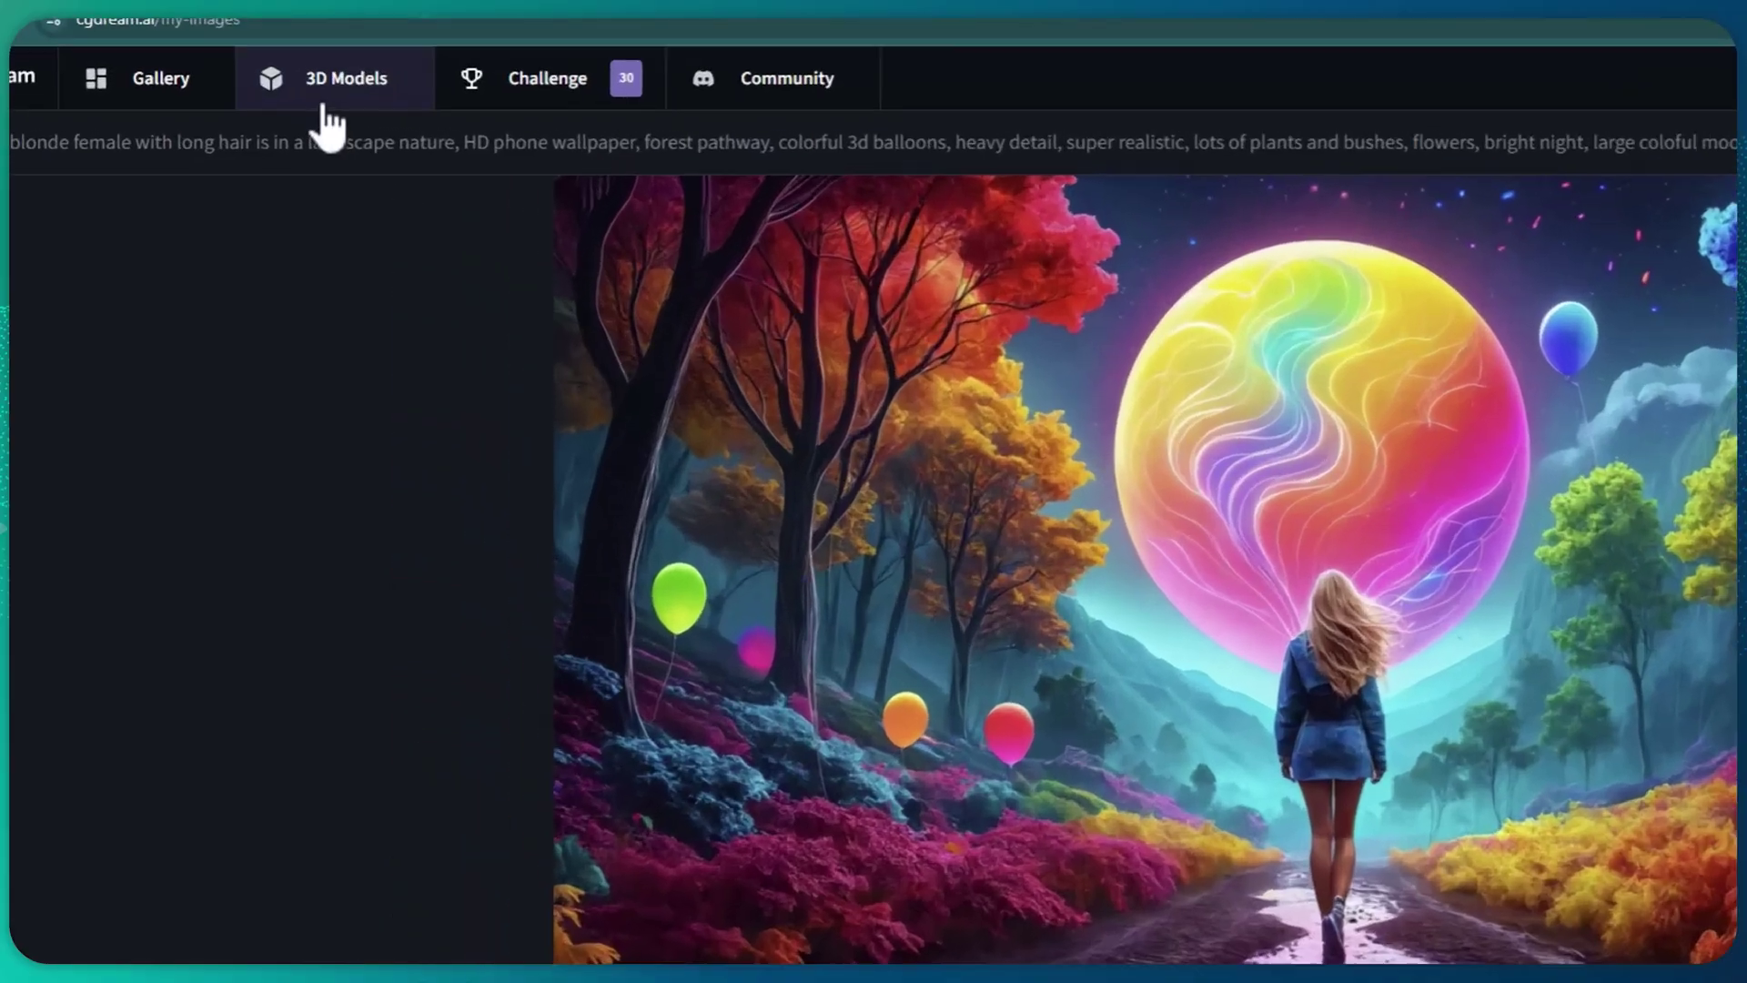
Pick the car from 3D Models and prompt 'Parked car on a street in London, night time'.
click(327, 96)
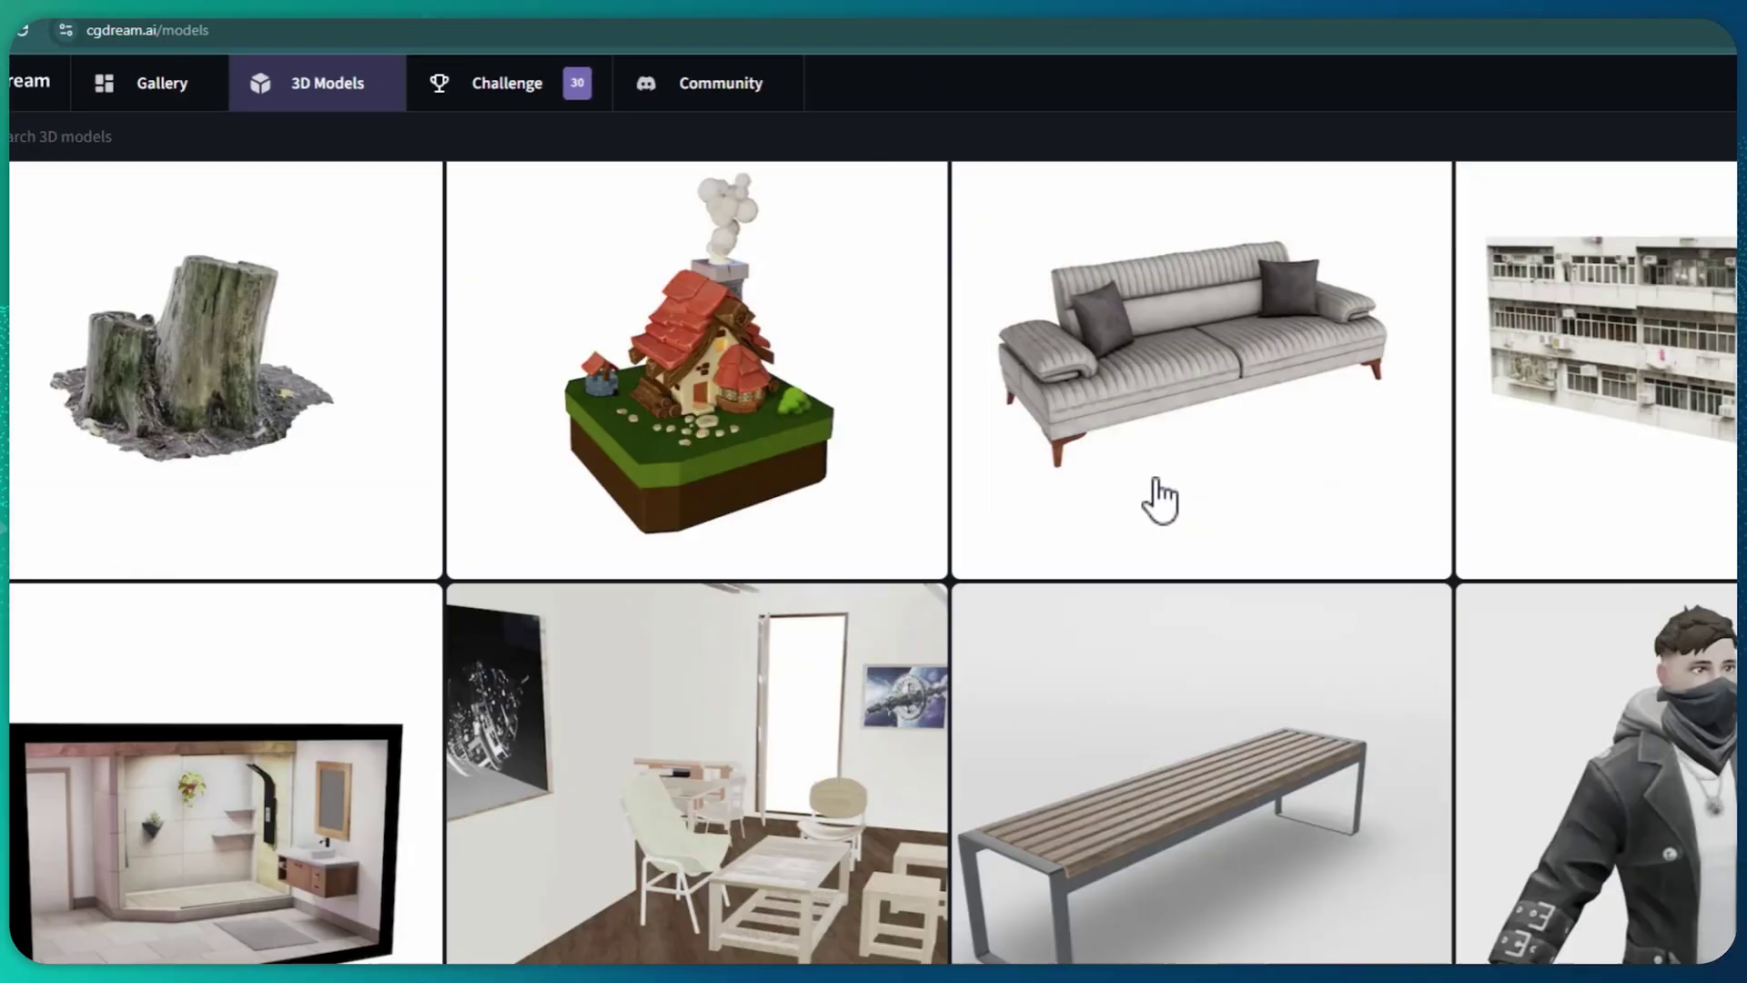
scroll(1160, 498, down, 15)
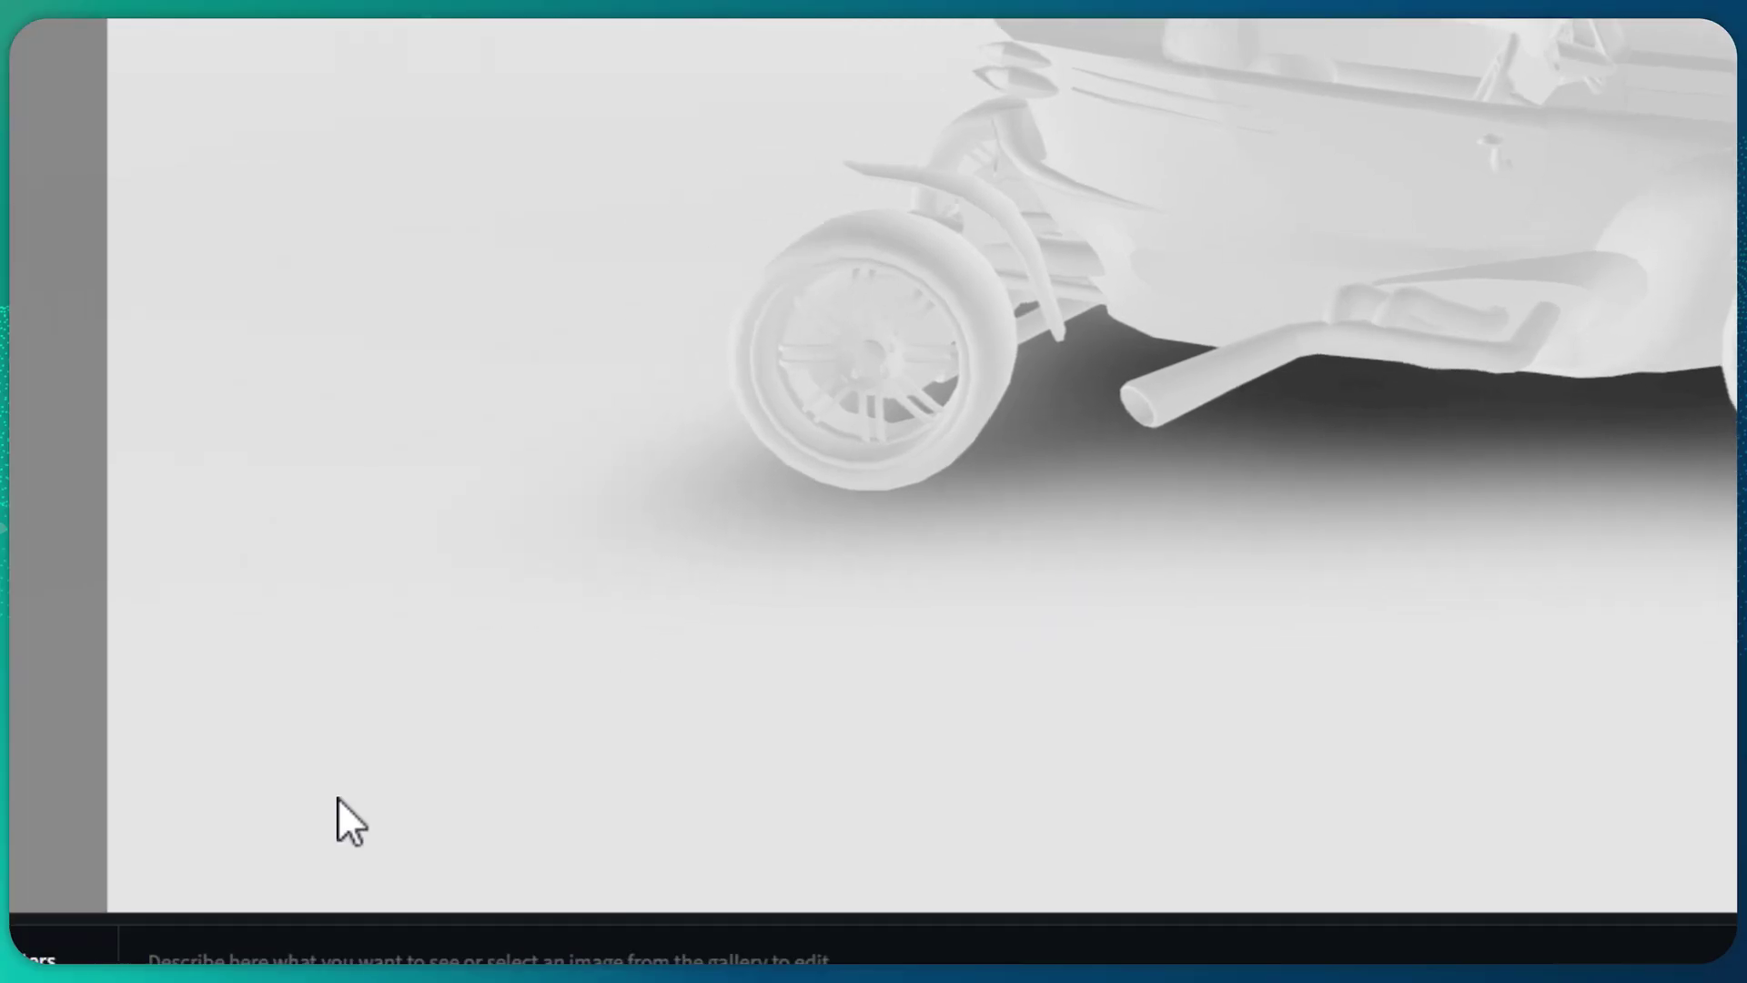
click(423, 960)
text(Parked car on a street in London, night time)
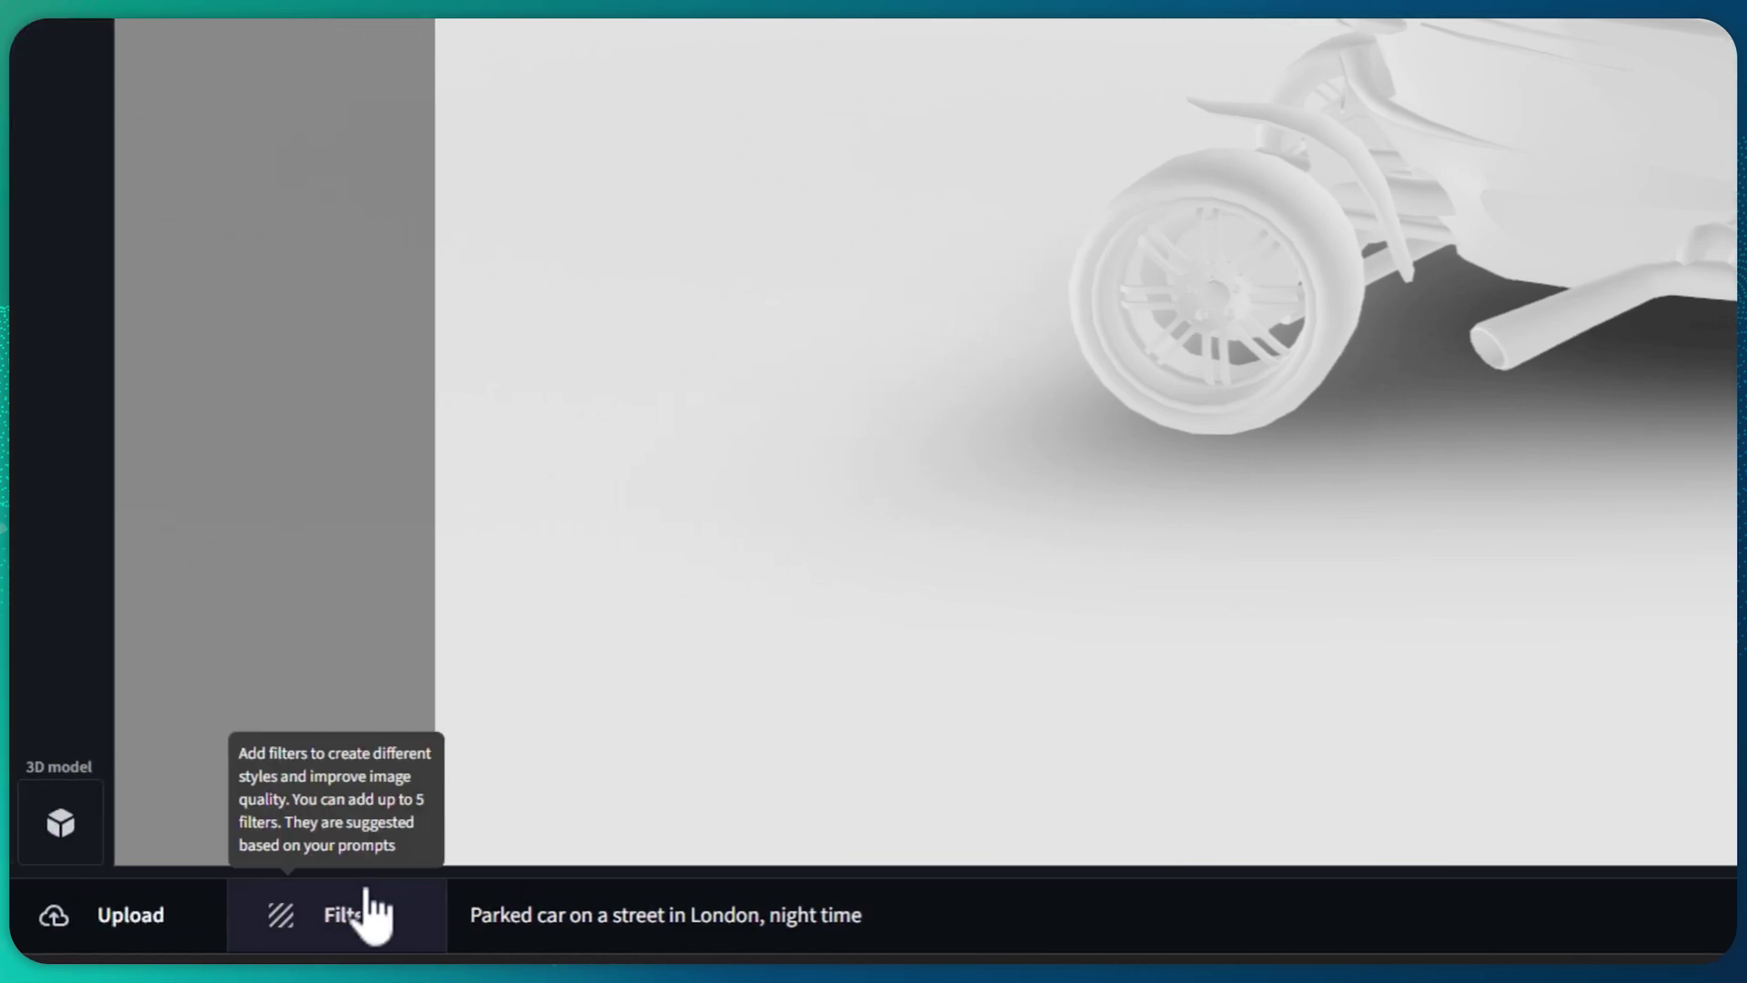
Add the Antique Car and Victorian Era filters, with Victorian Era strength at 0.95.
click(359, 913)
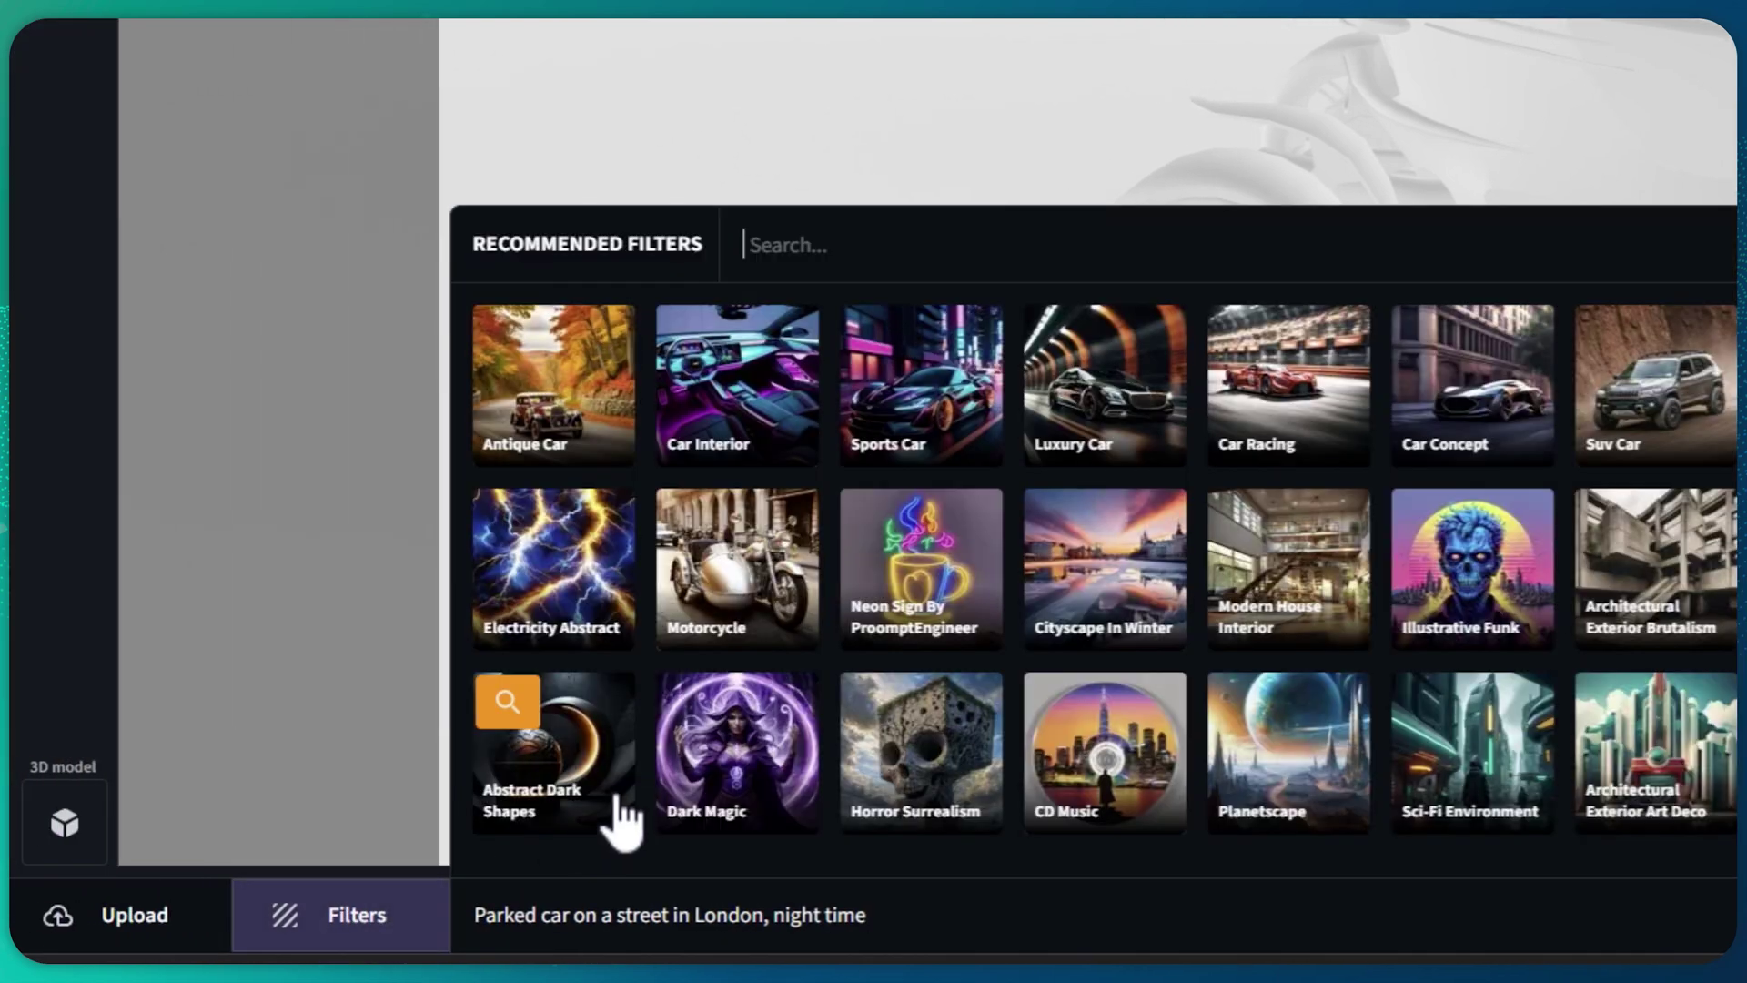
click(571, 417)
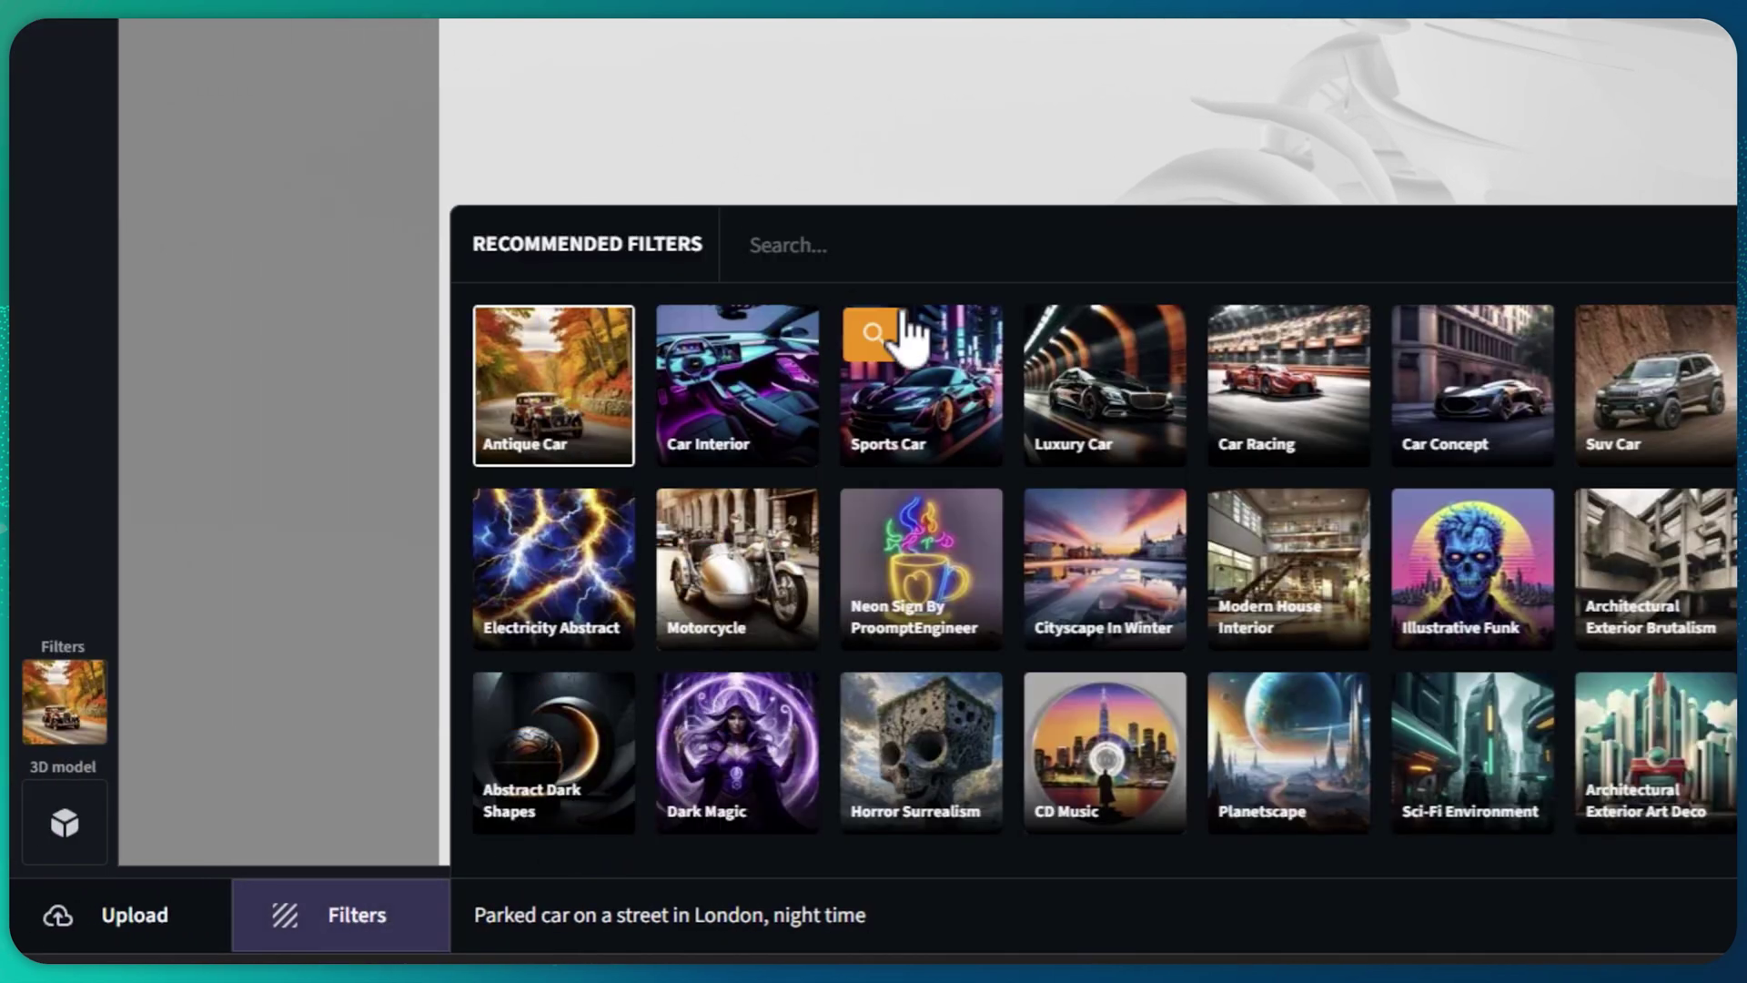
text(n)
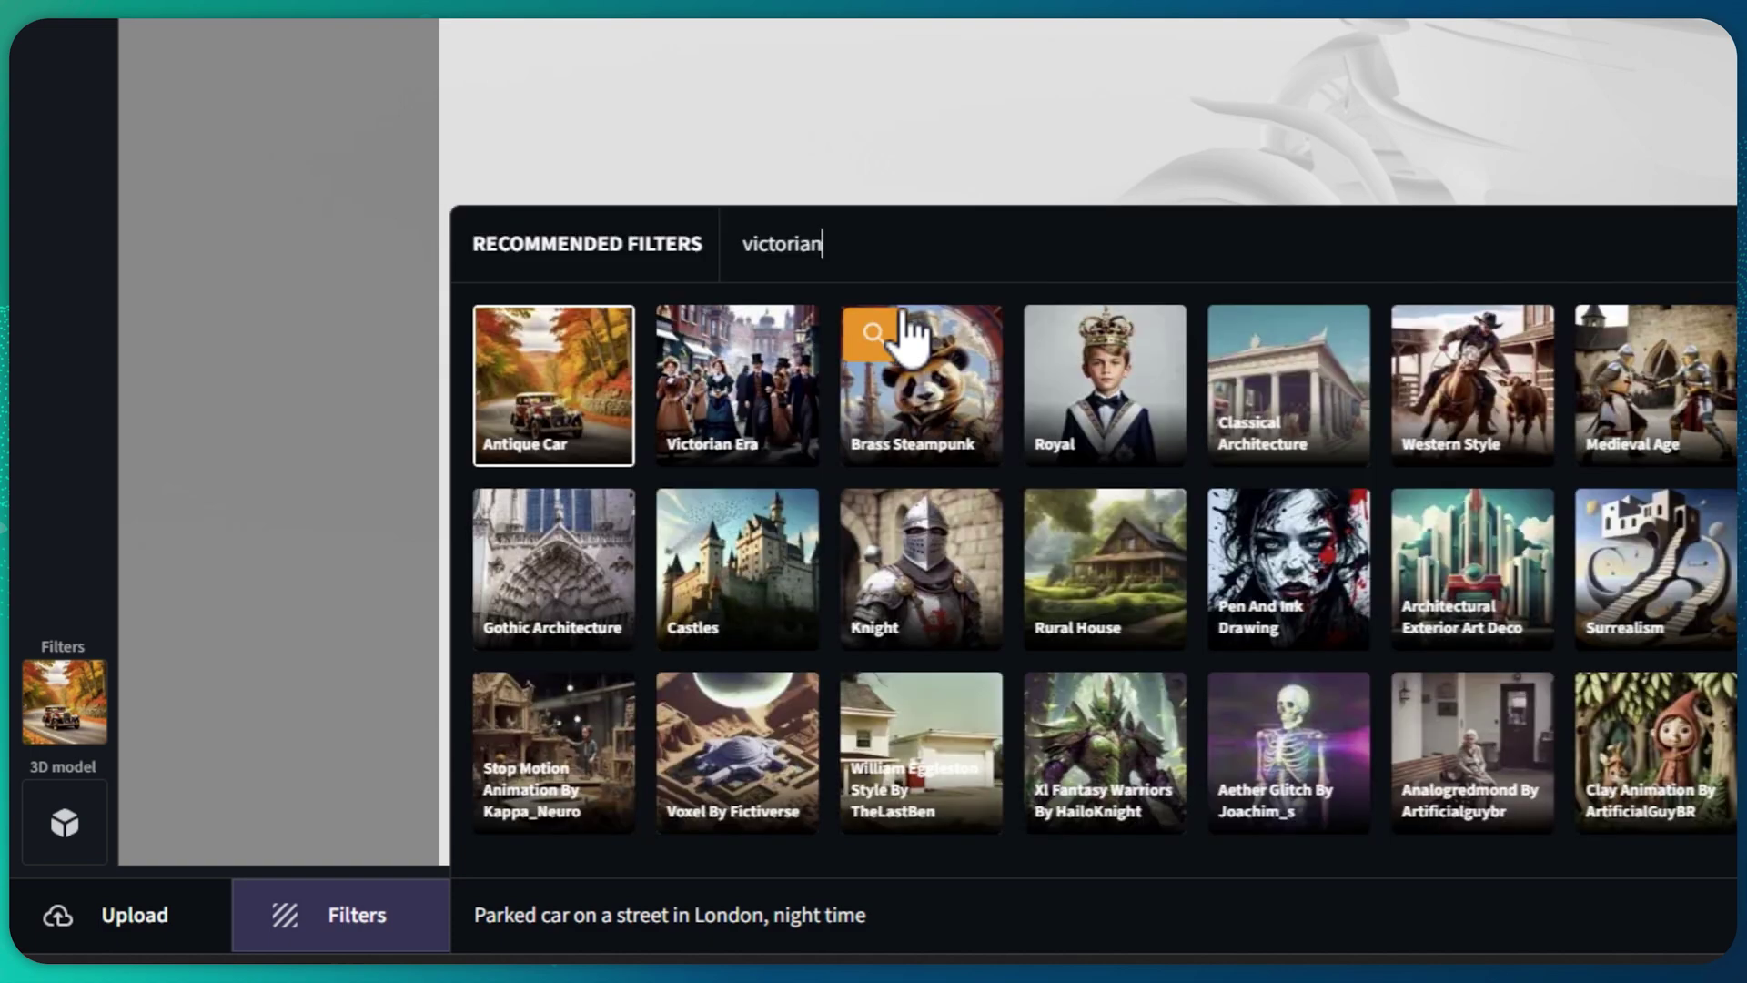
click(705, 359)
click(1485, 255)
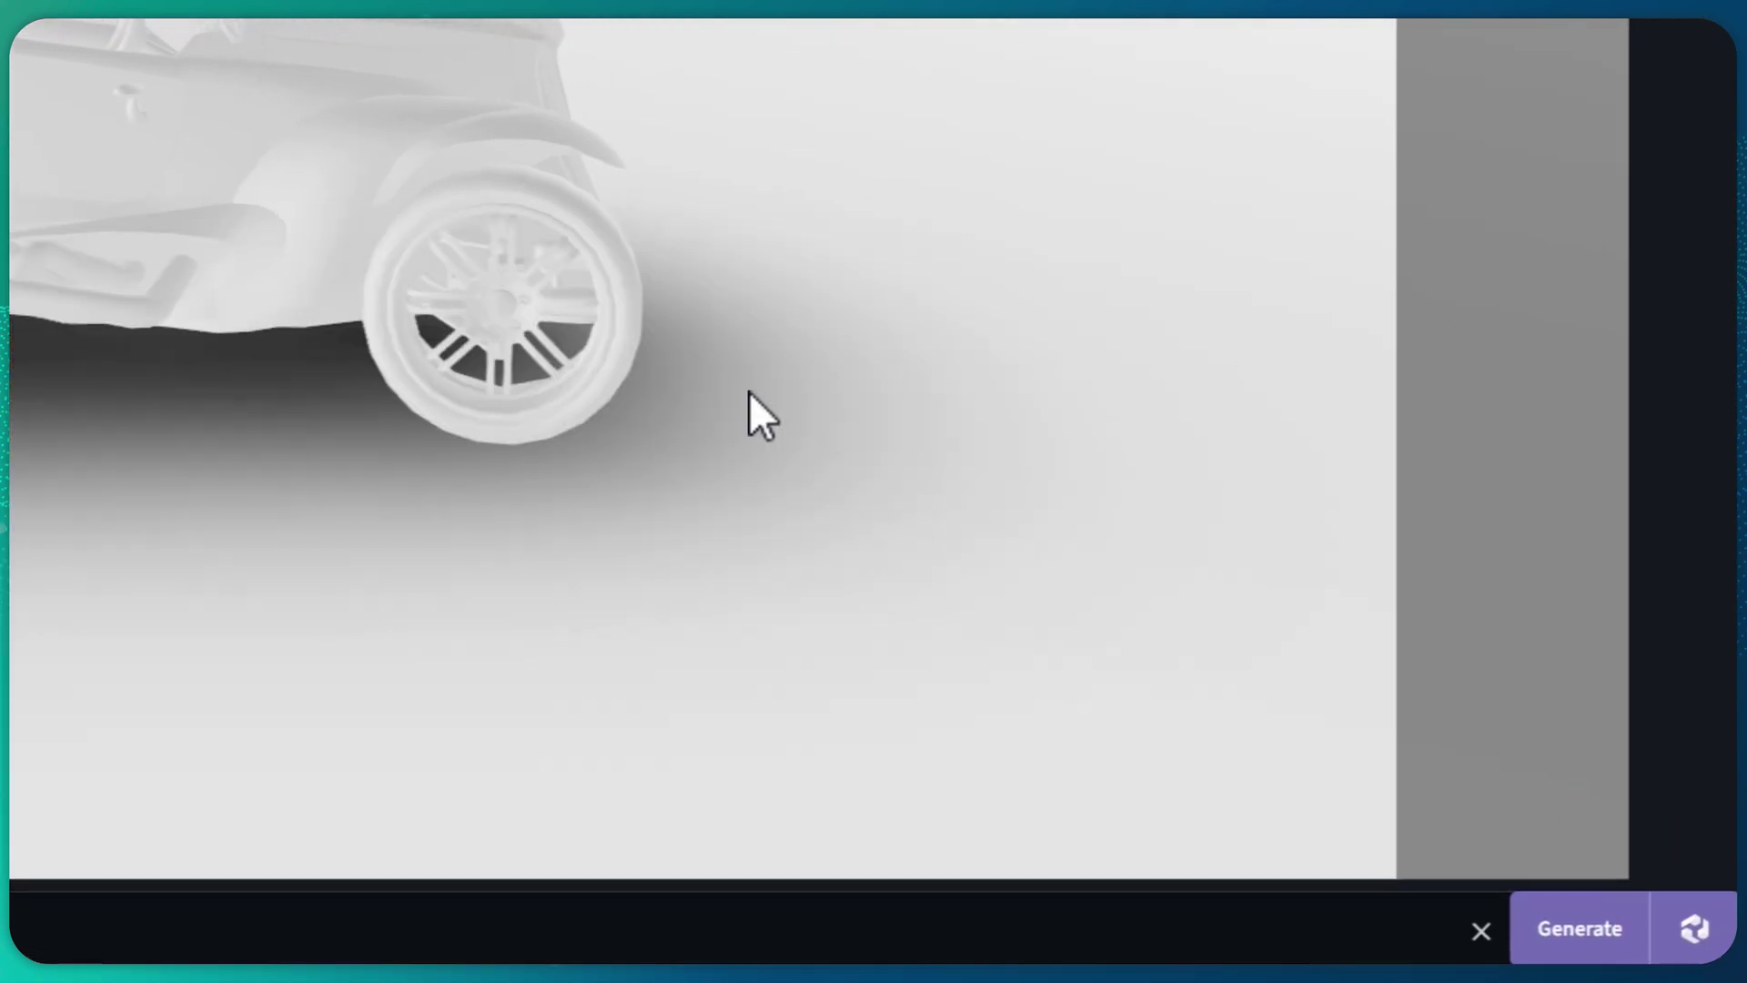
drag(374, 717, 510, 720)
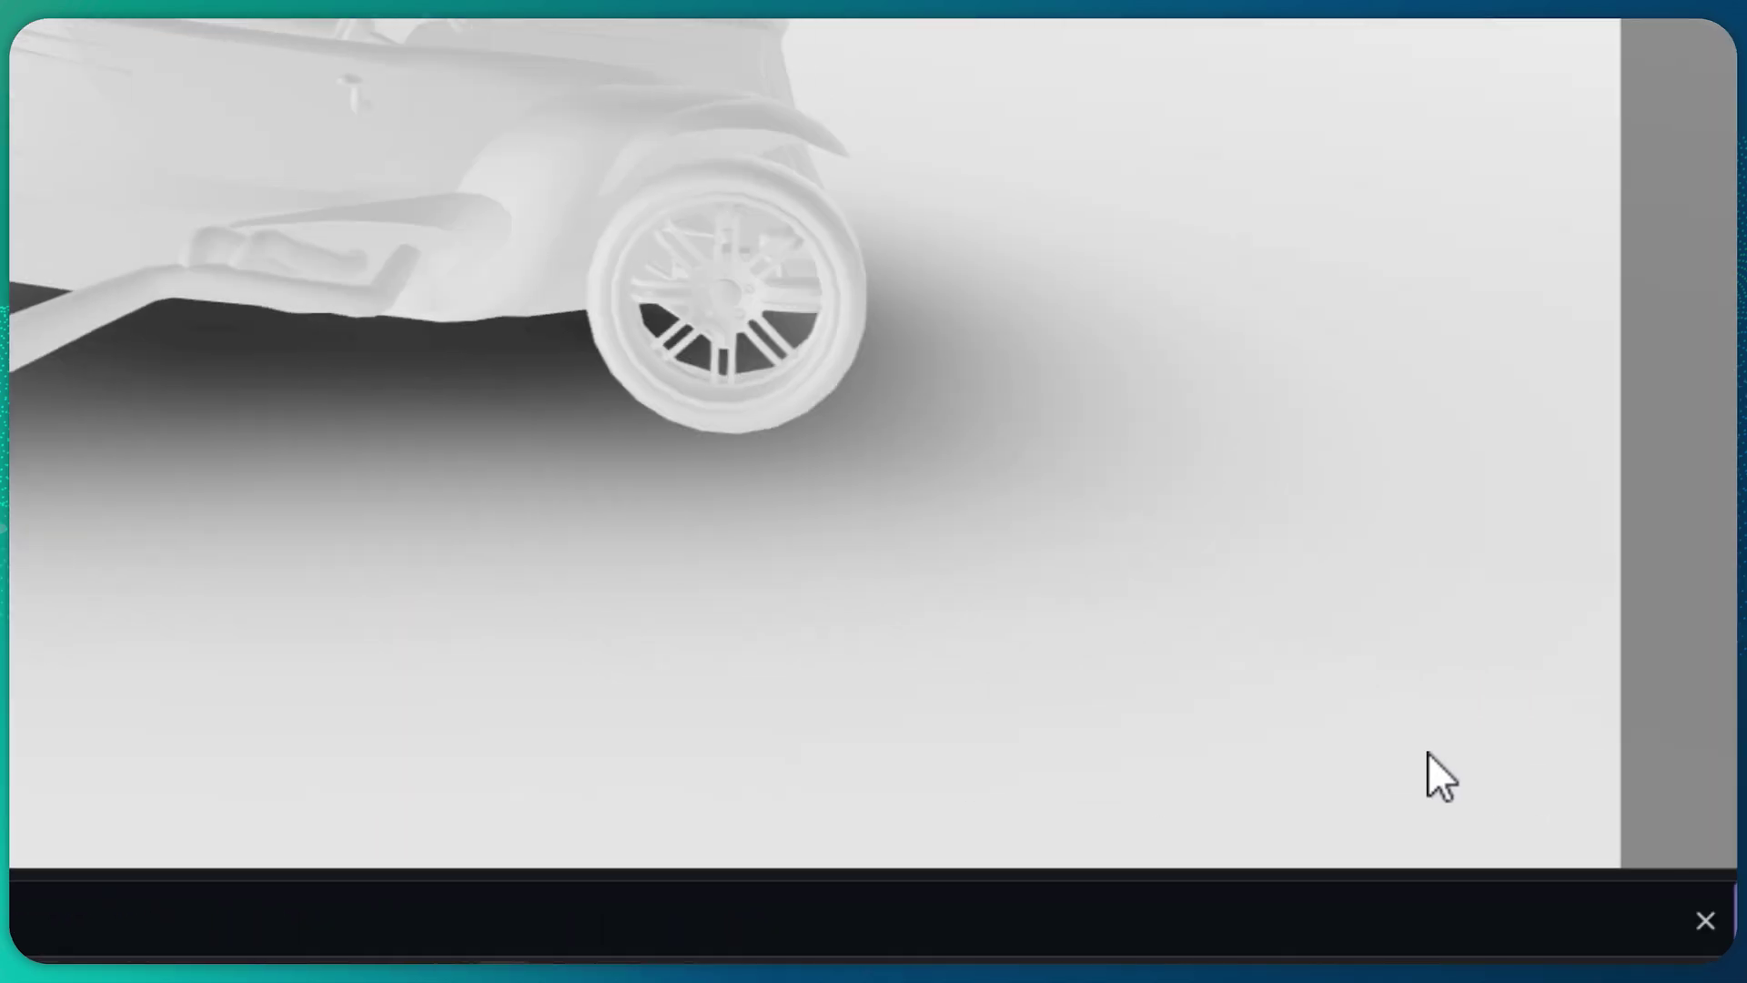
mouse_move(1725, 945)
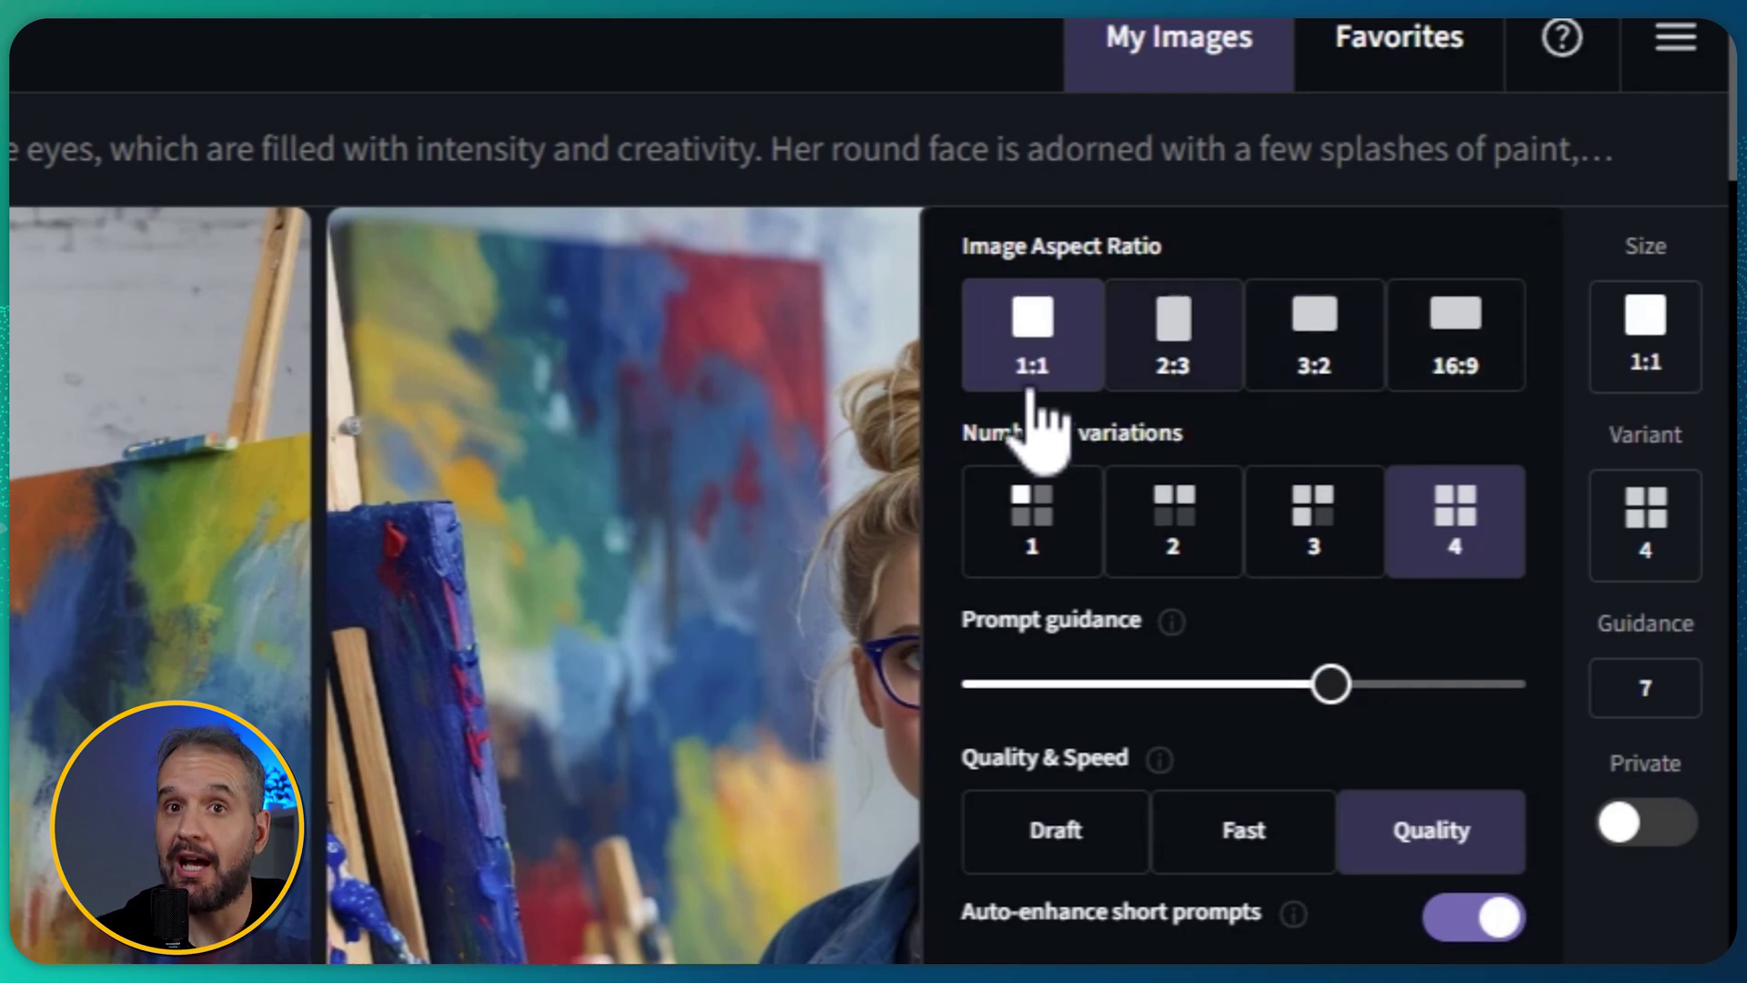
Try 16:9 then restore 1:1, adjust prompt guidance, and switch Draft back to Quality.
click(1481, 353)
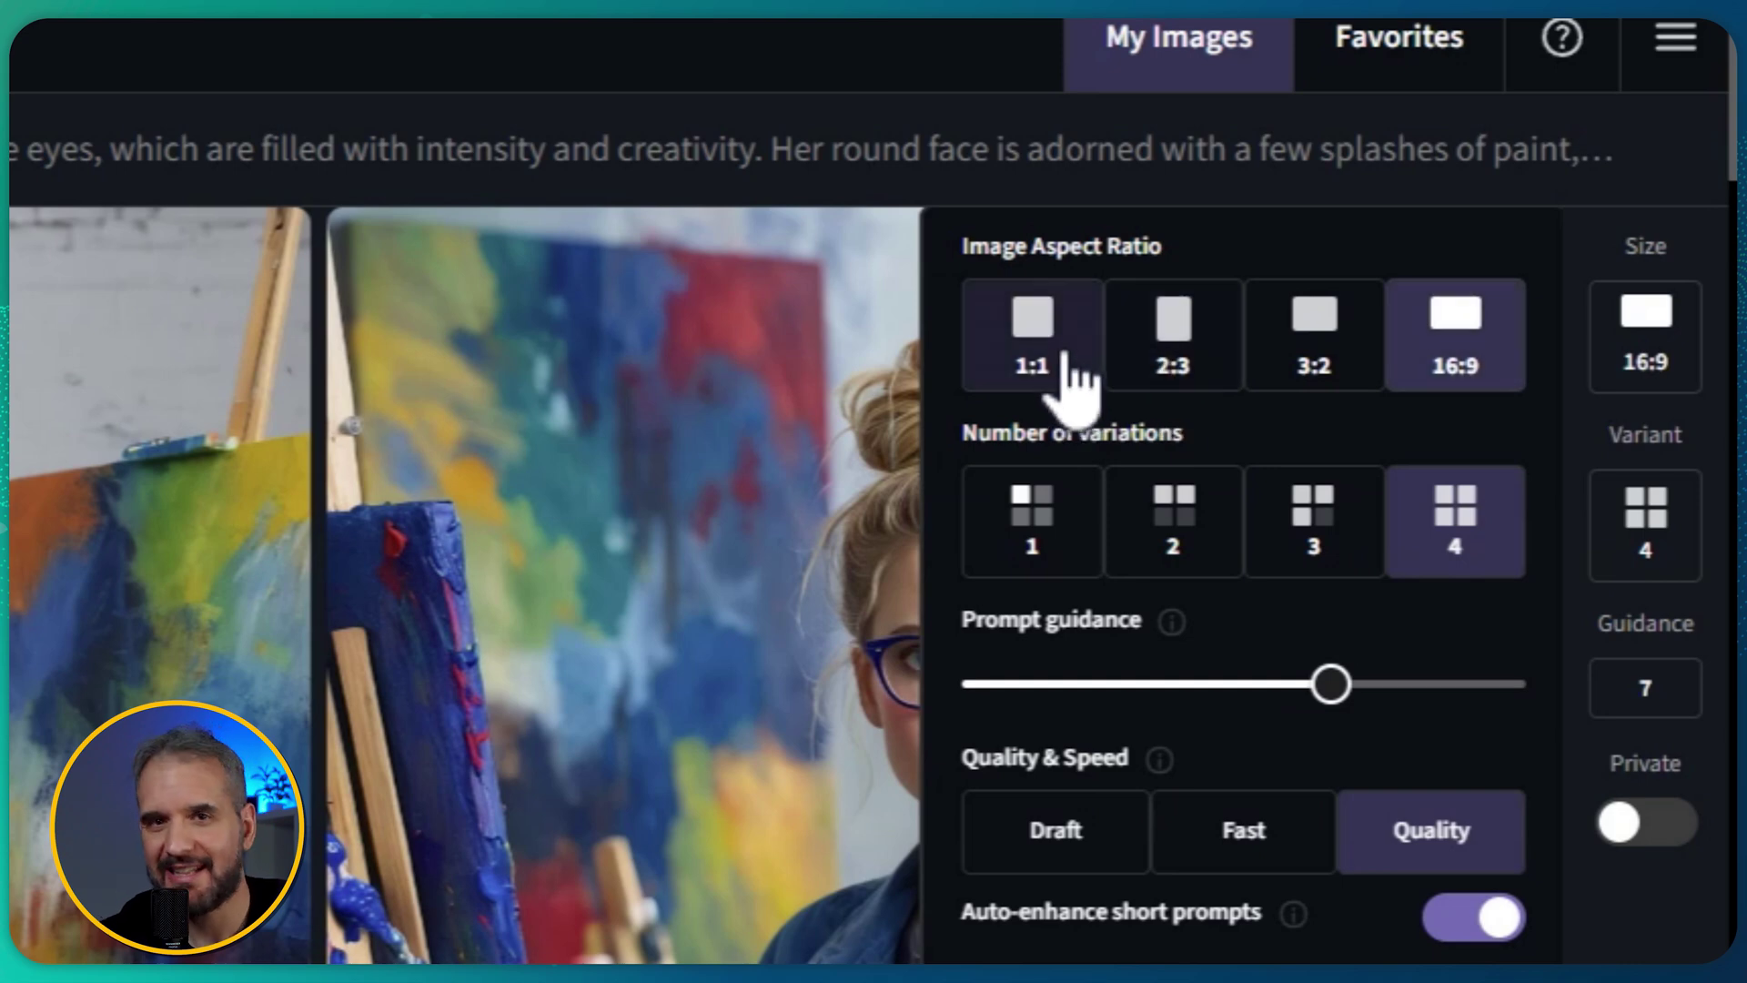
click(1075, 387)
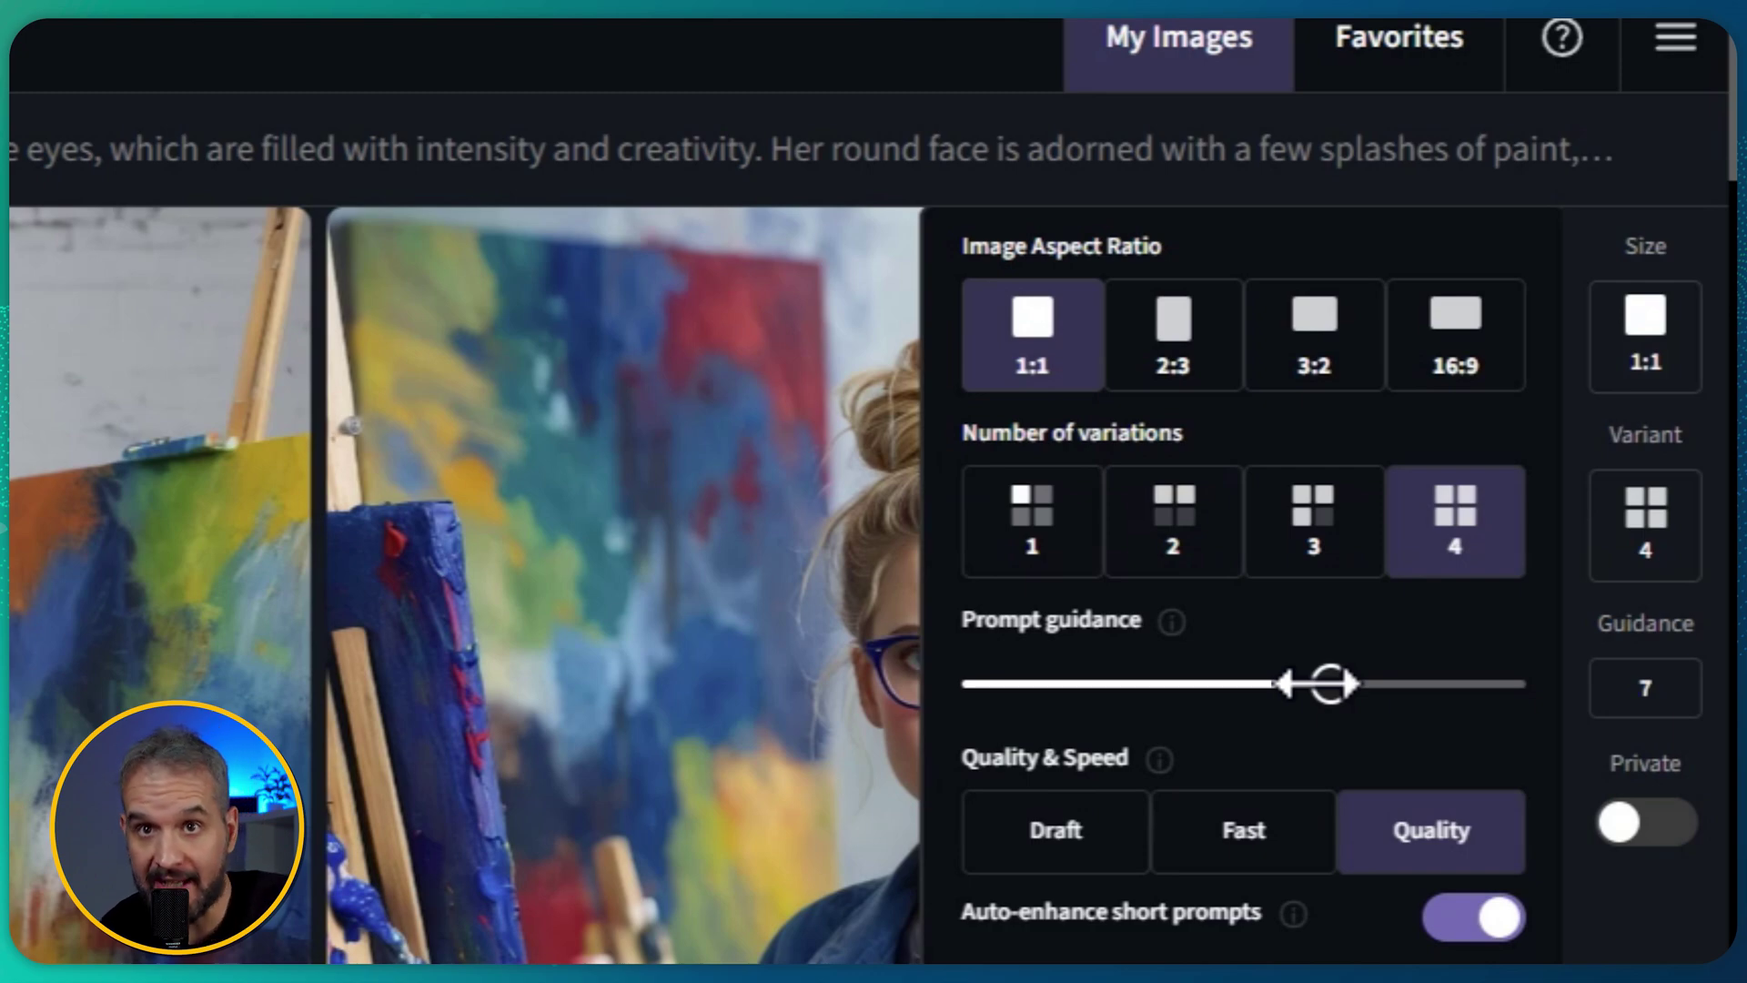
mouse_move(1305, 684)
mouse_down()
mouse_move(1186, 672)
mouse_move(1310, 684)
mouse_up()
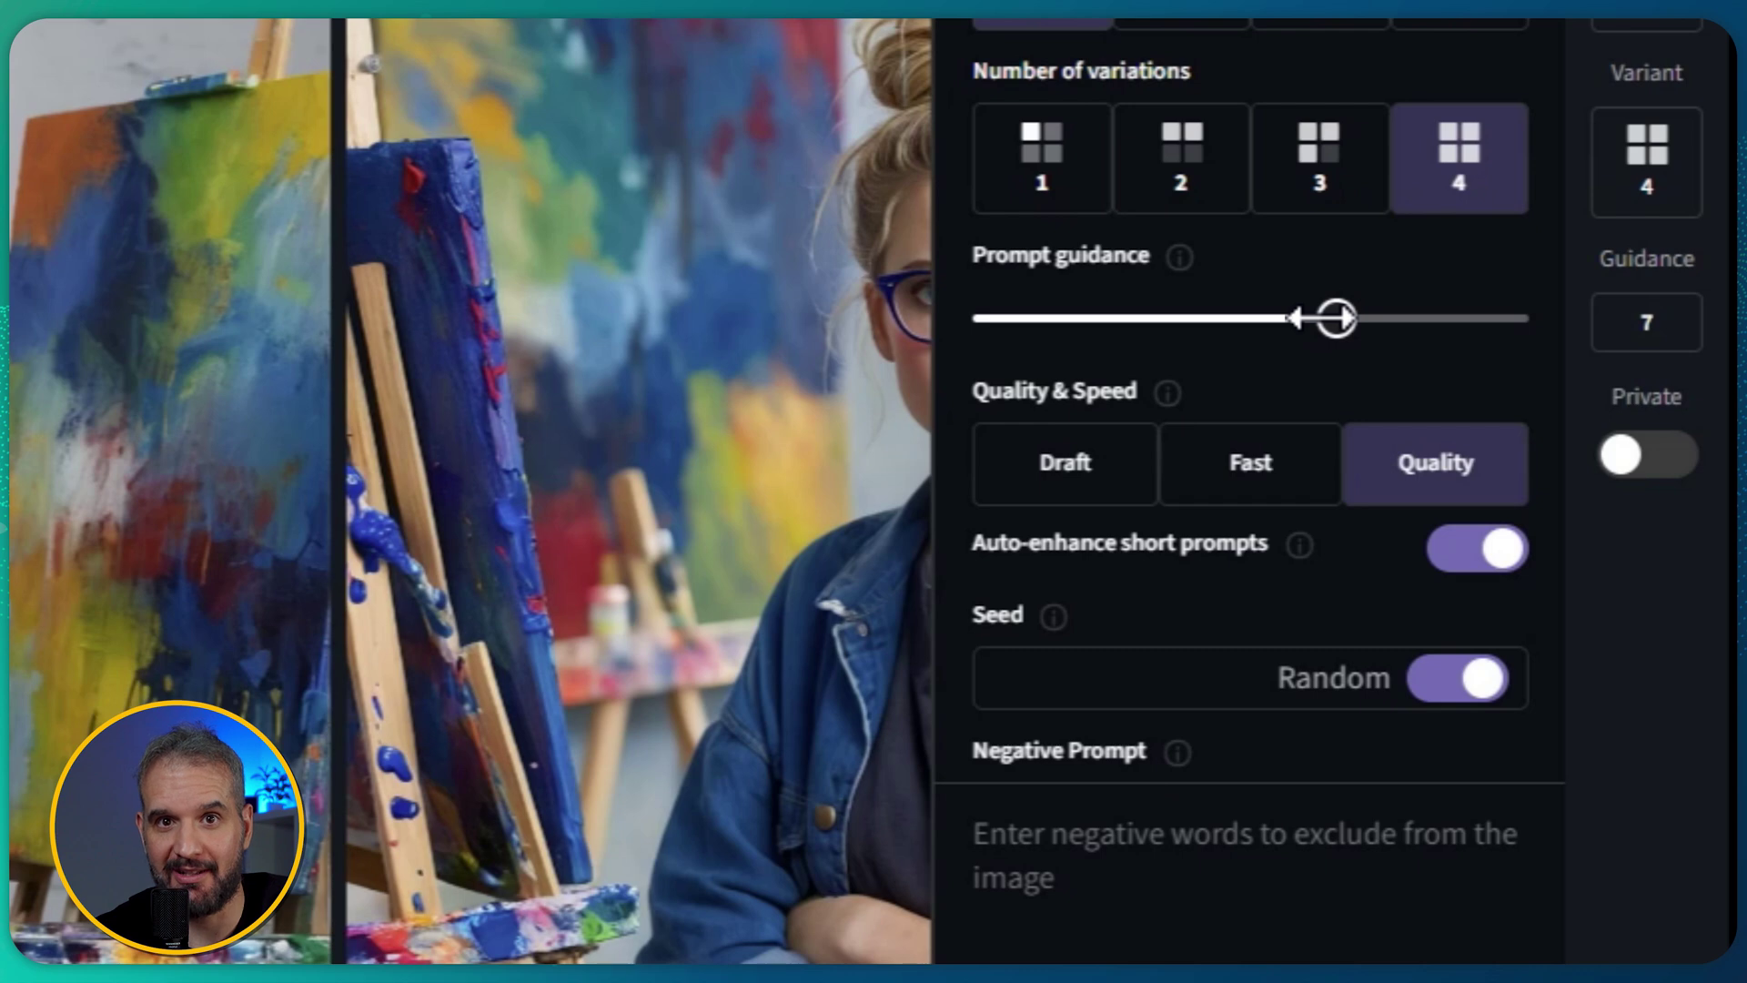
click(1051, 474)
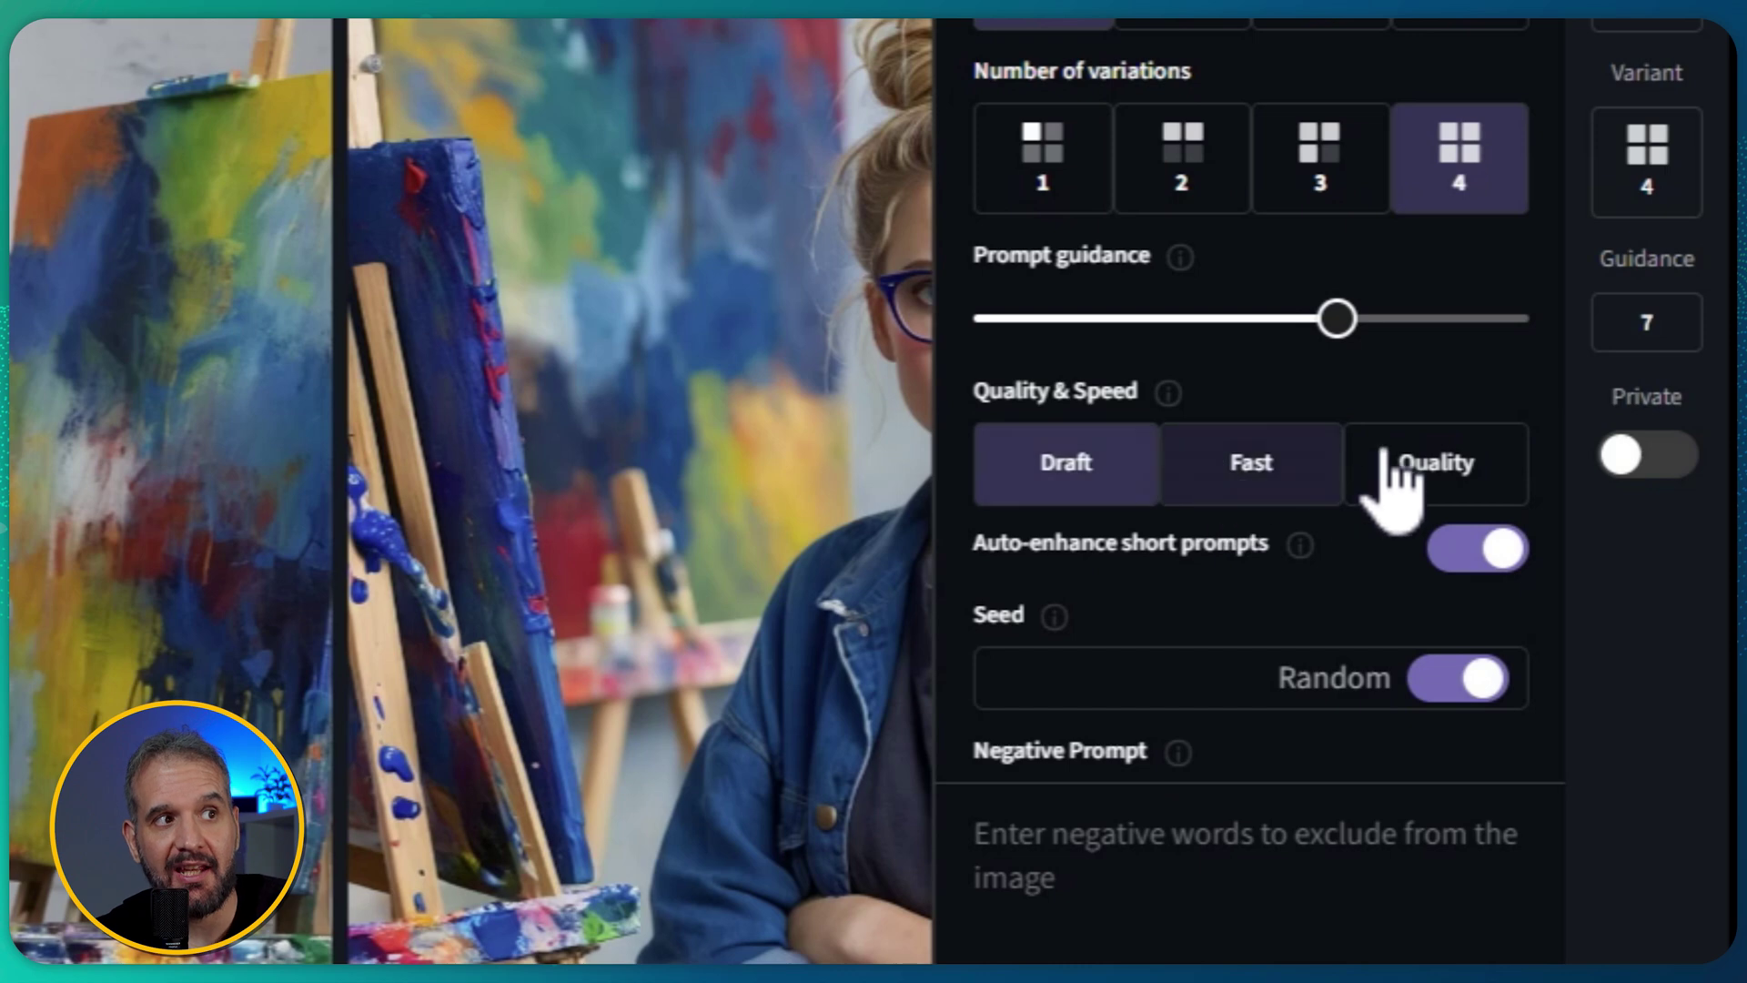
click(1425, 484)
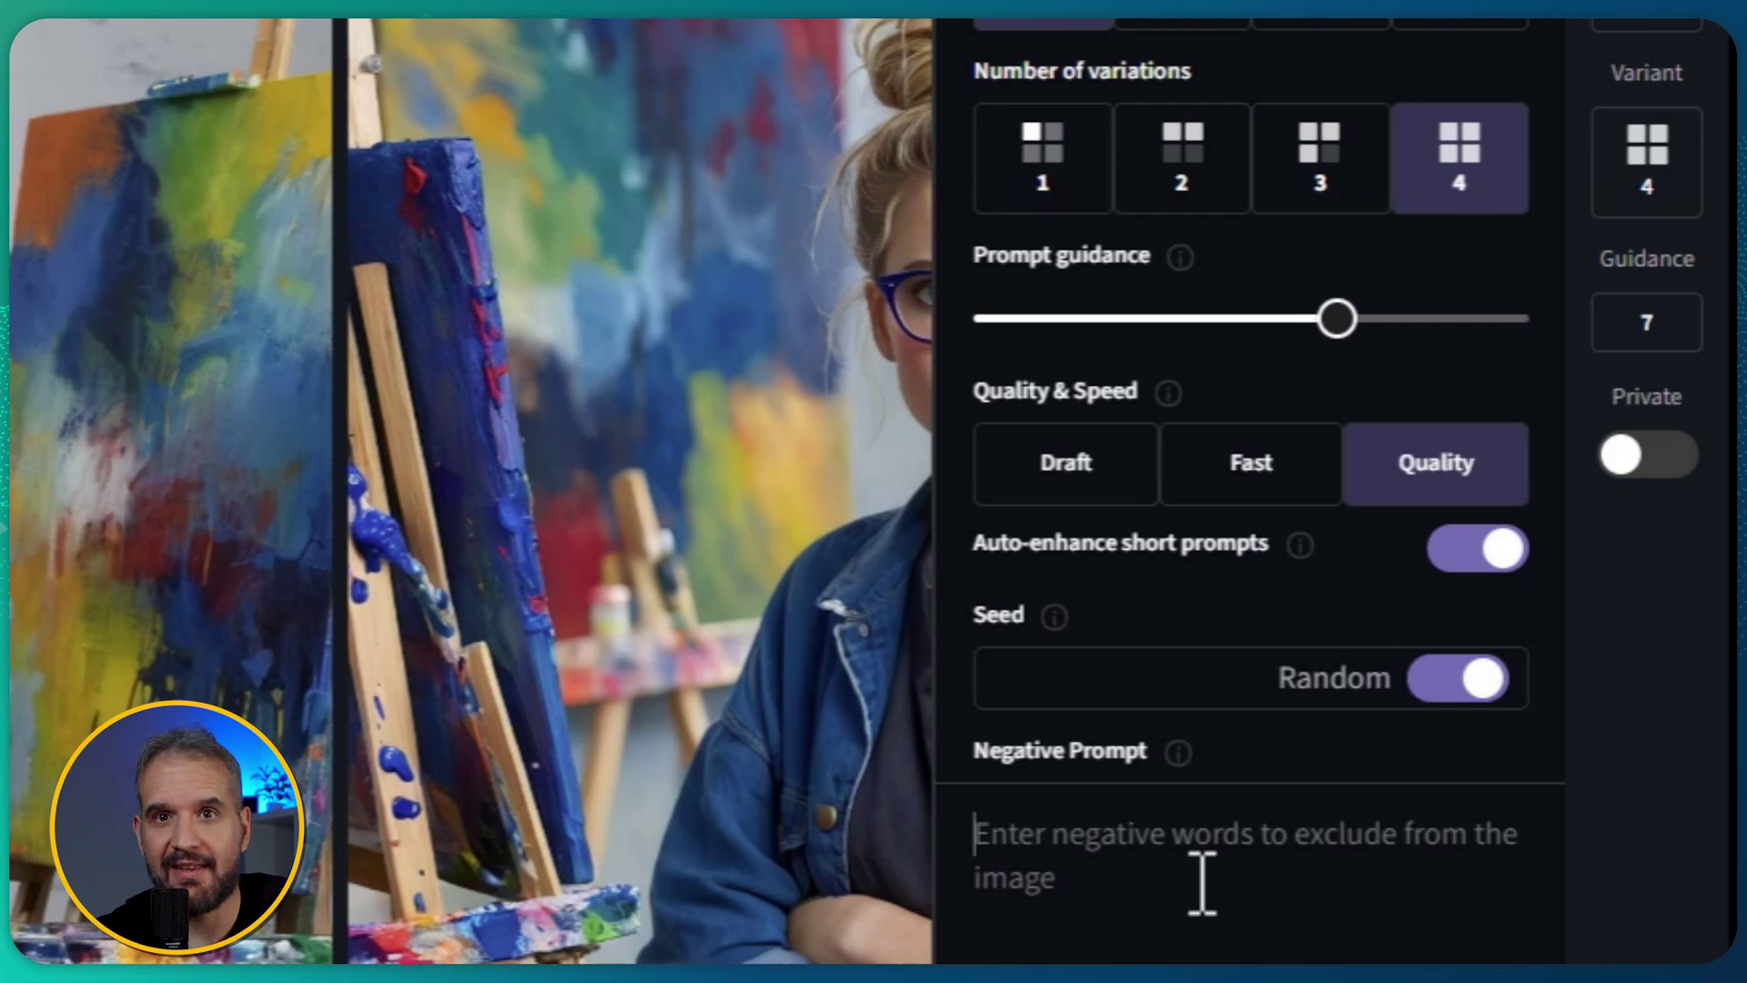
Go to the Discord server's general-chat and scroll through the member polls.
text(le)
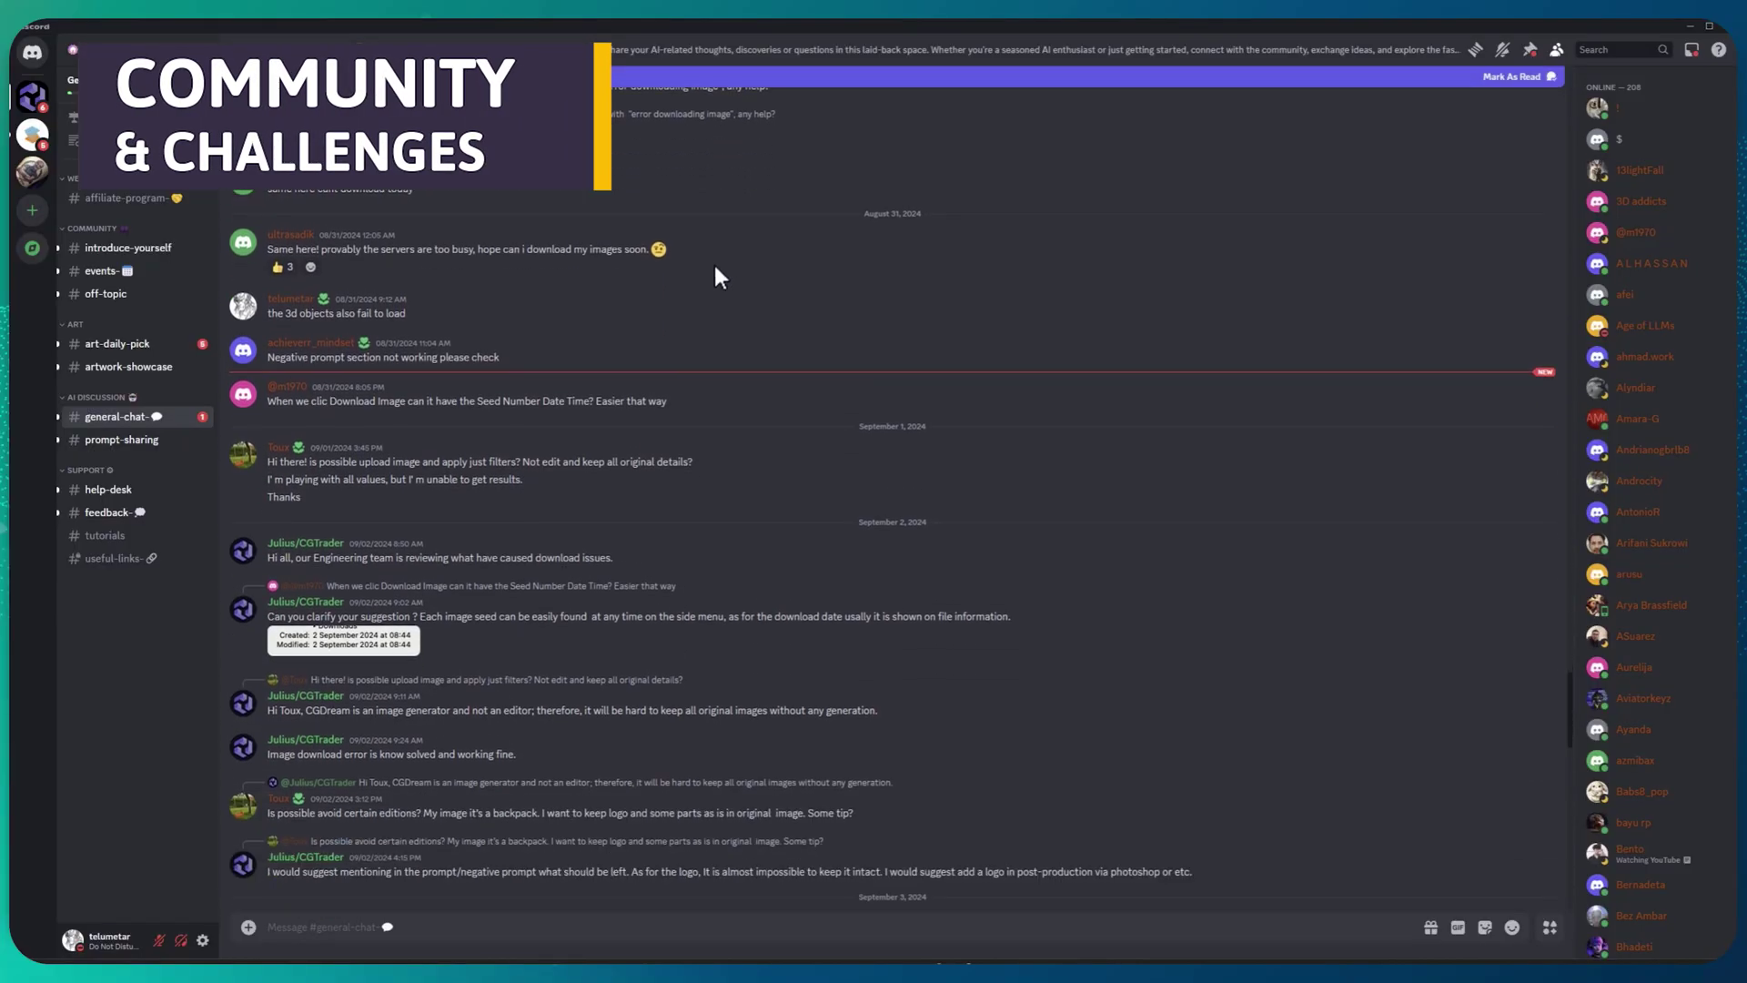
scroll(683, 301, down, 8)
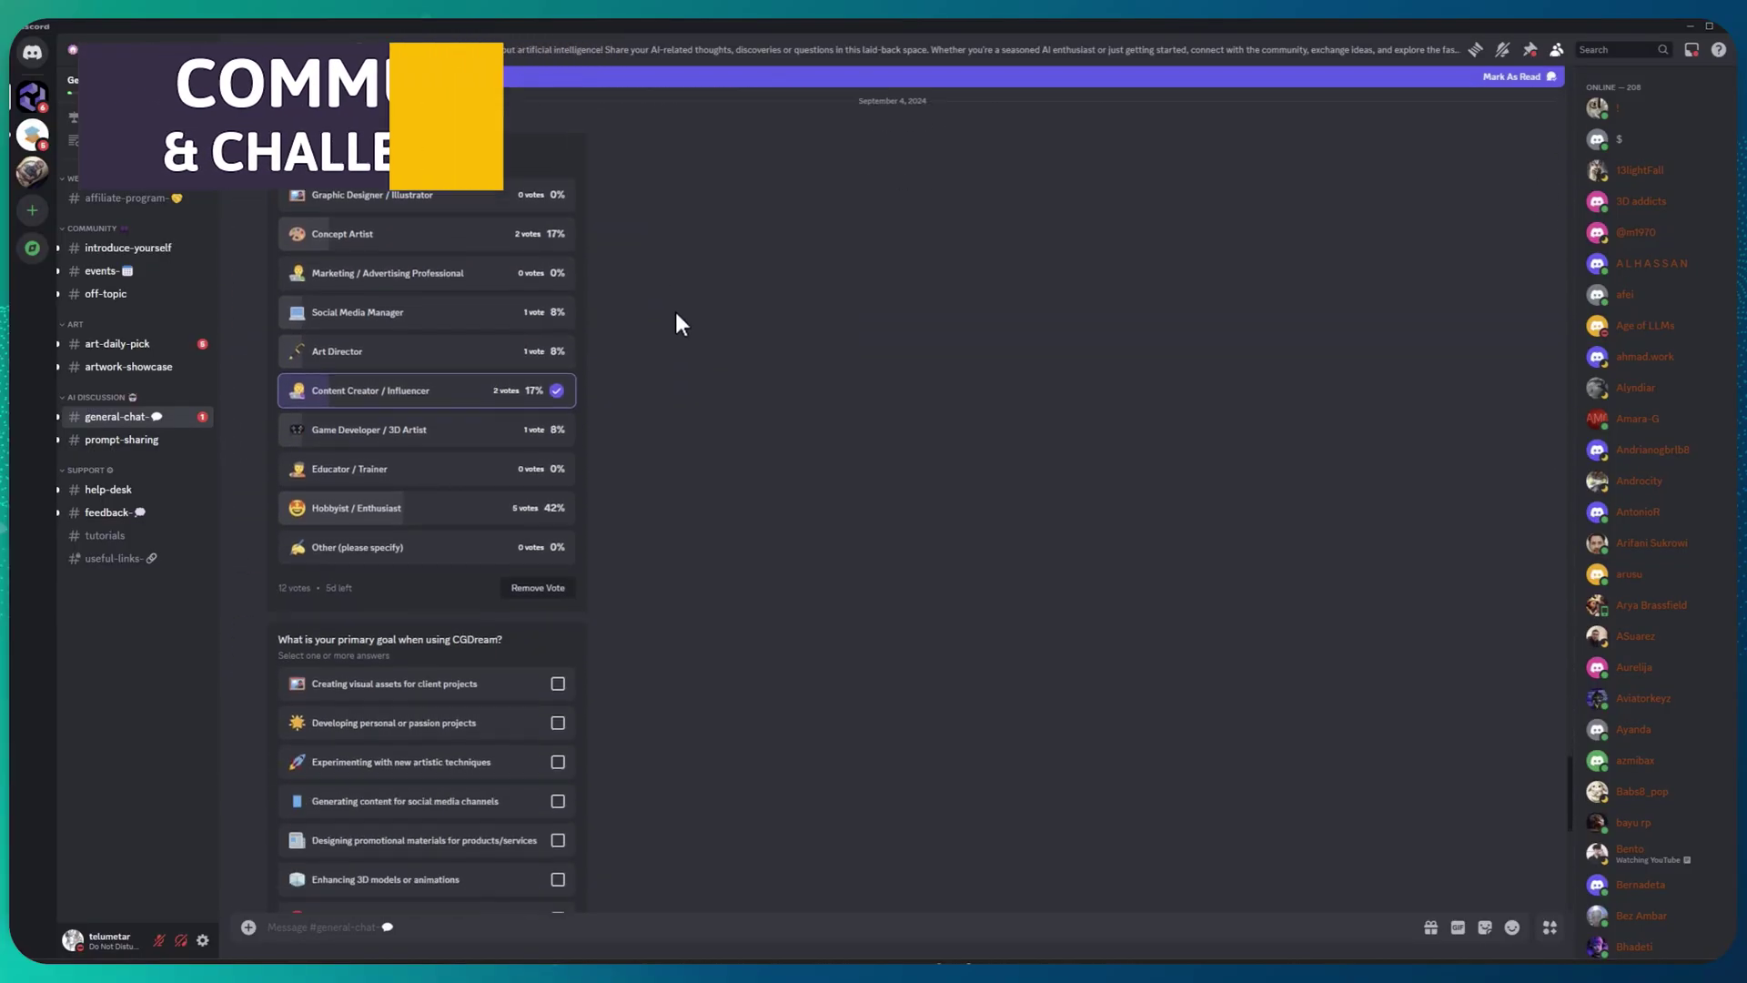
scroll(684, 301, down, 6)
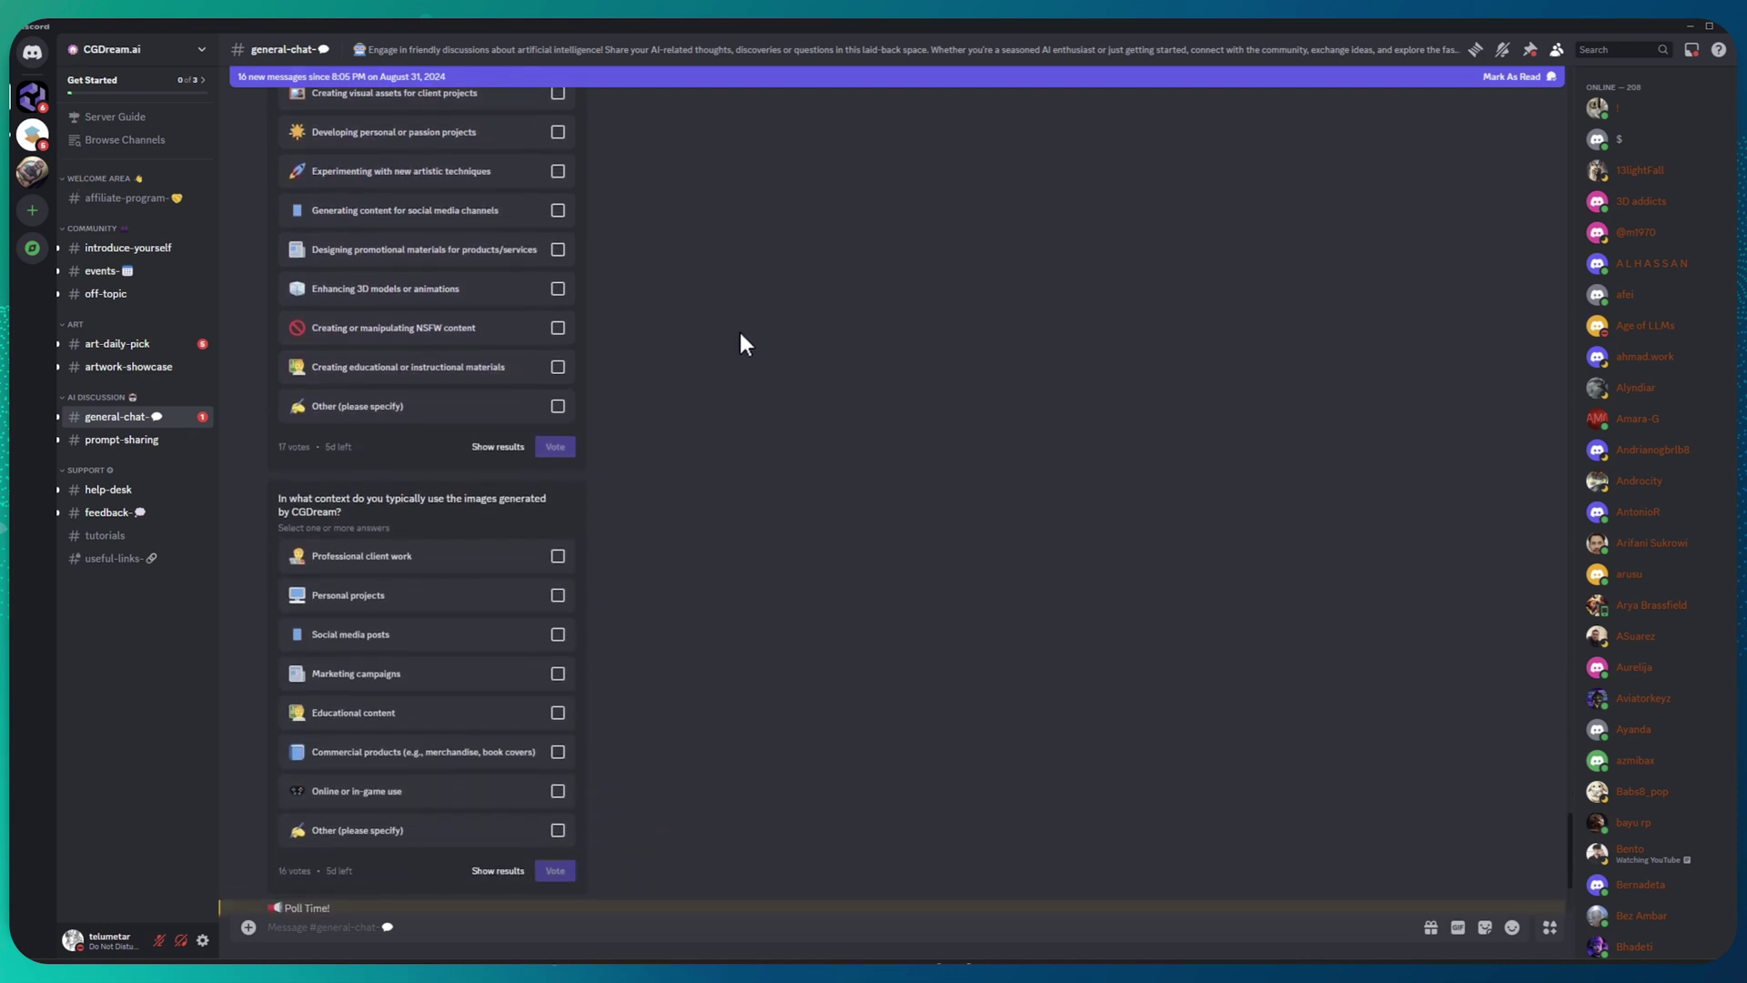
Scroll to the Text-to-Image Challenge post and expand its full description.
scroll(826, 747, down, 3)
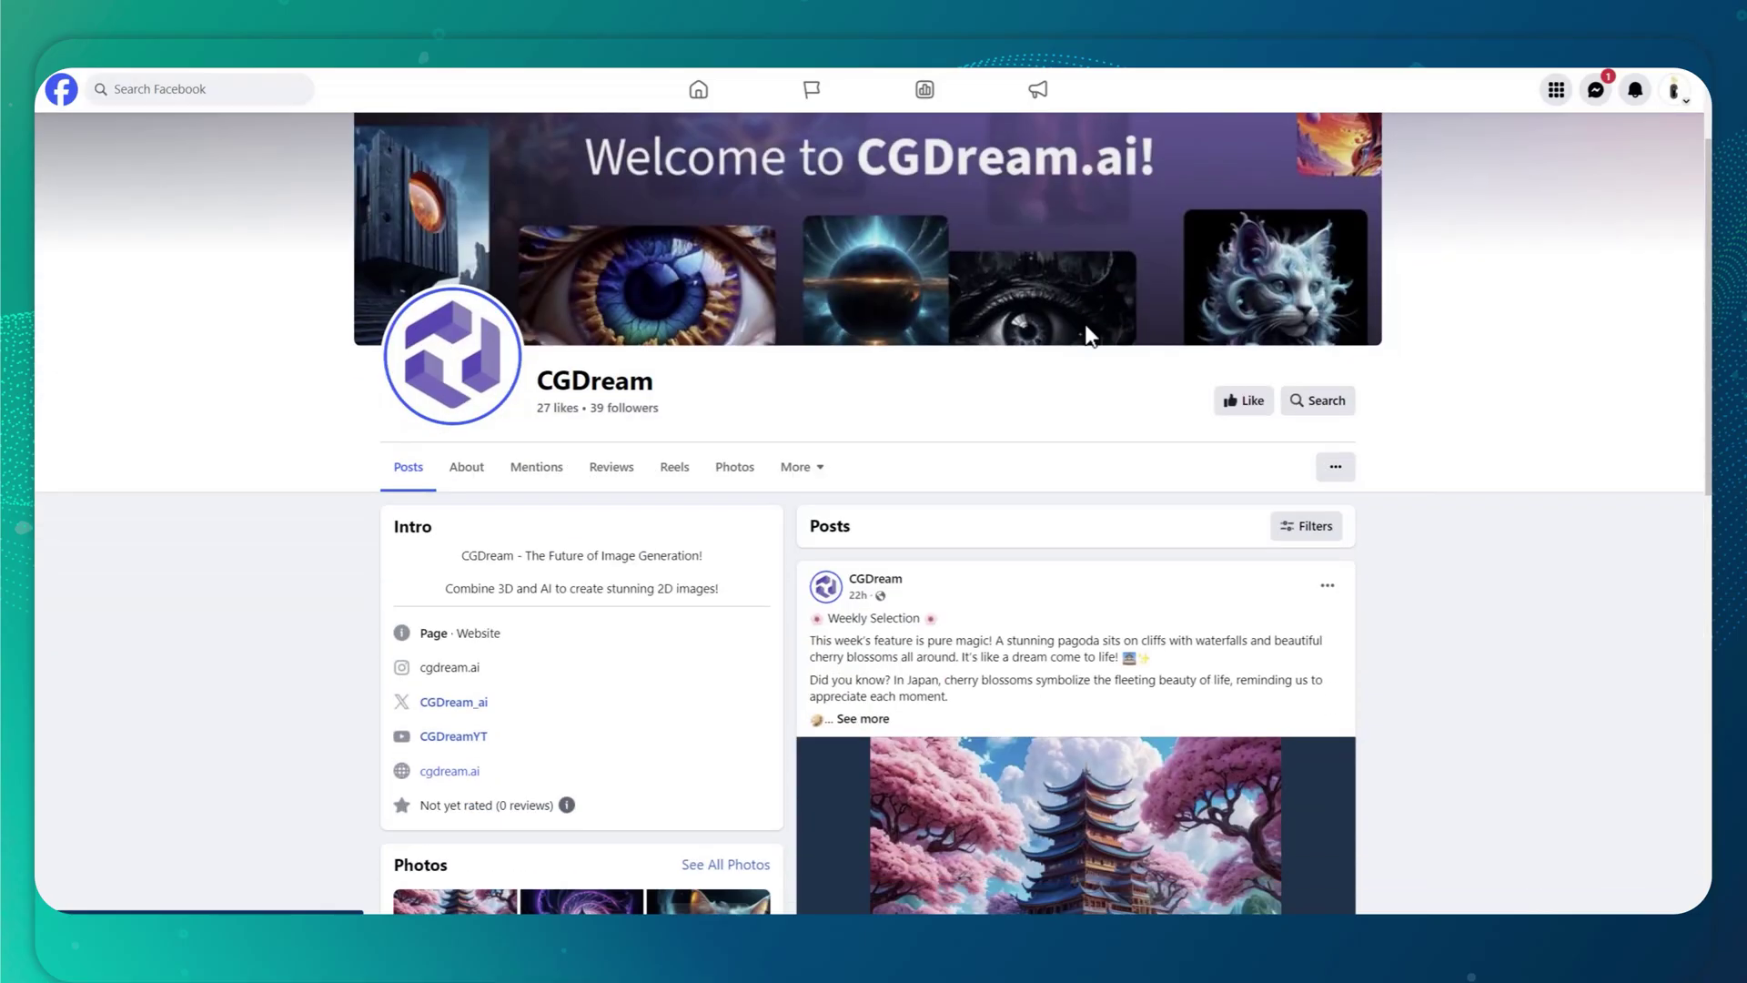
scroll(1109, 424, down, 5)
scroll(1110, 424, down, 12)
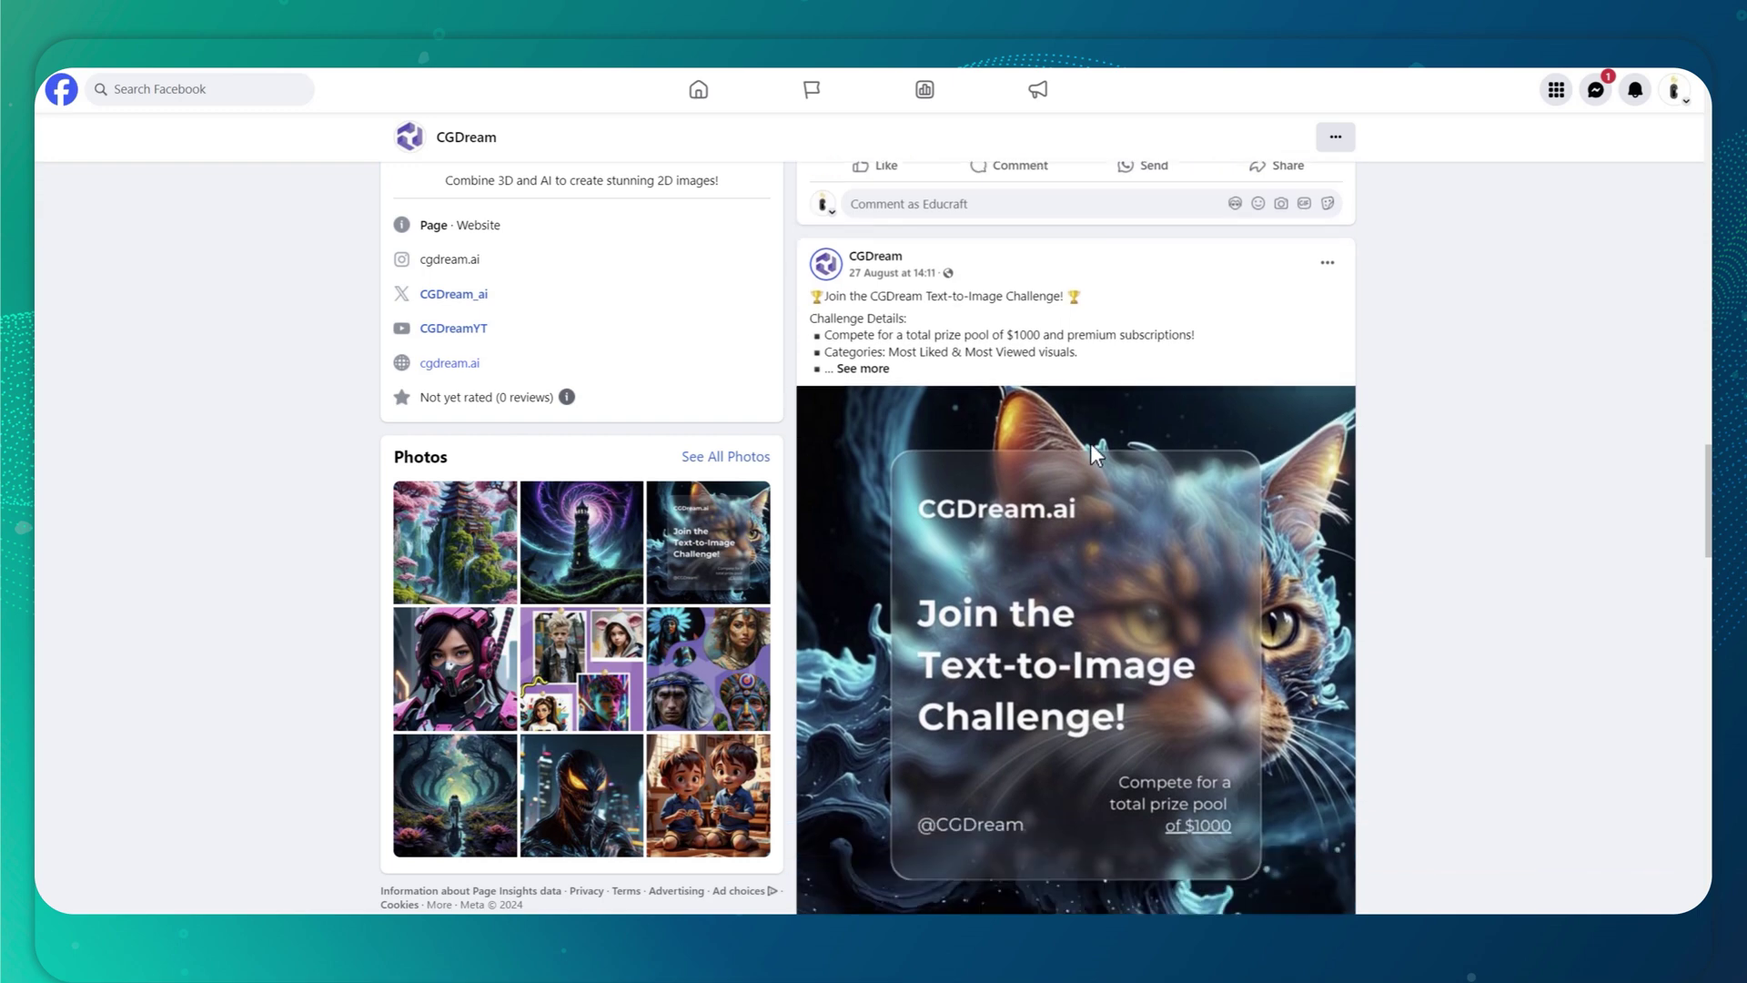
click(847, 329)
scroll(851, 364, down, 8)
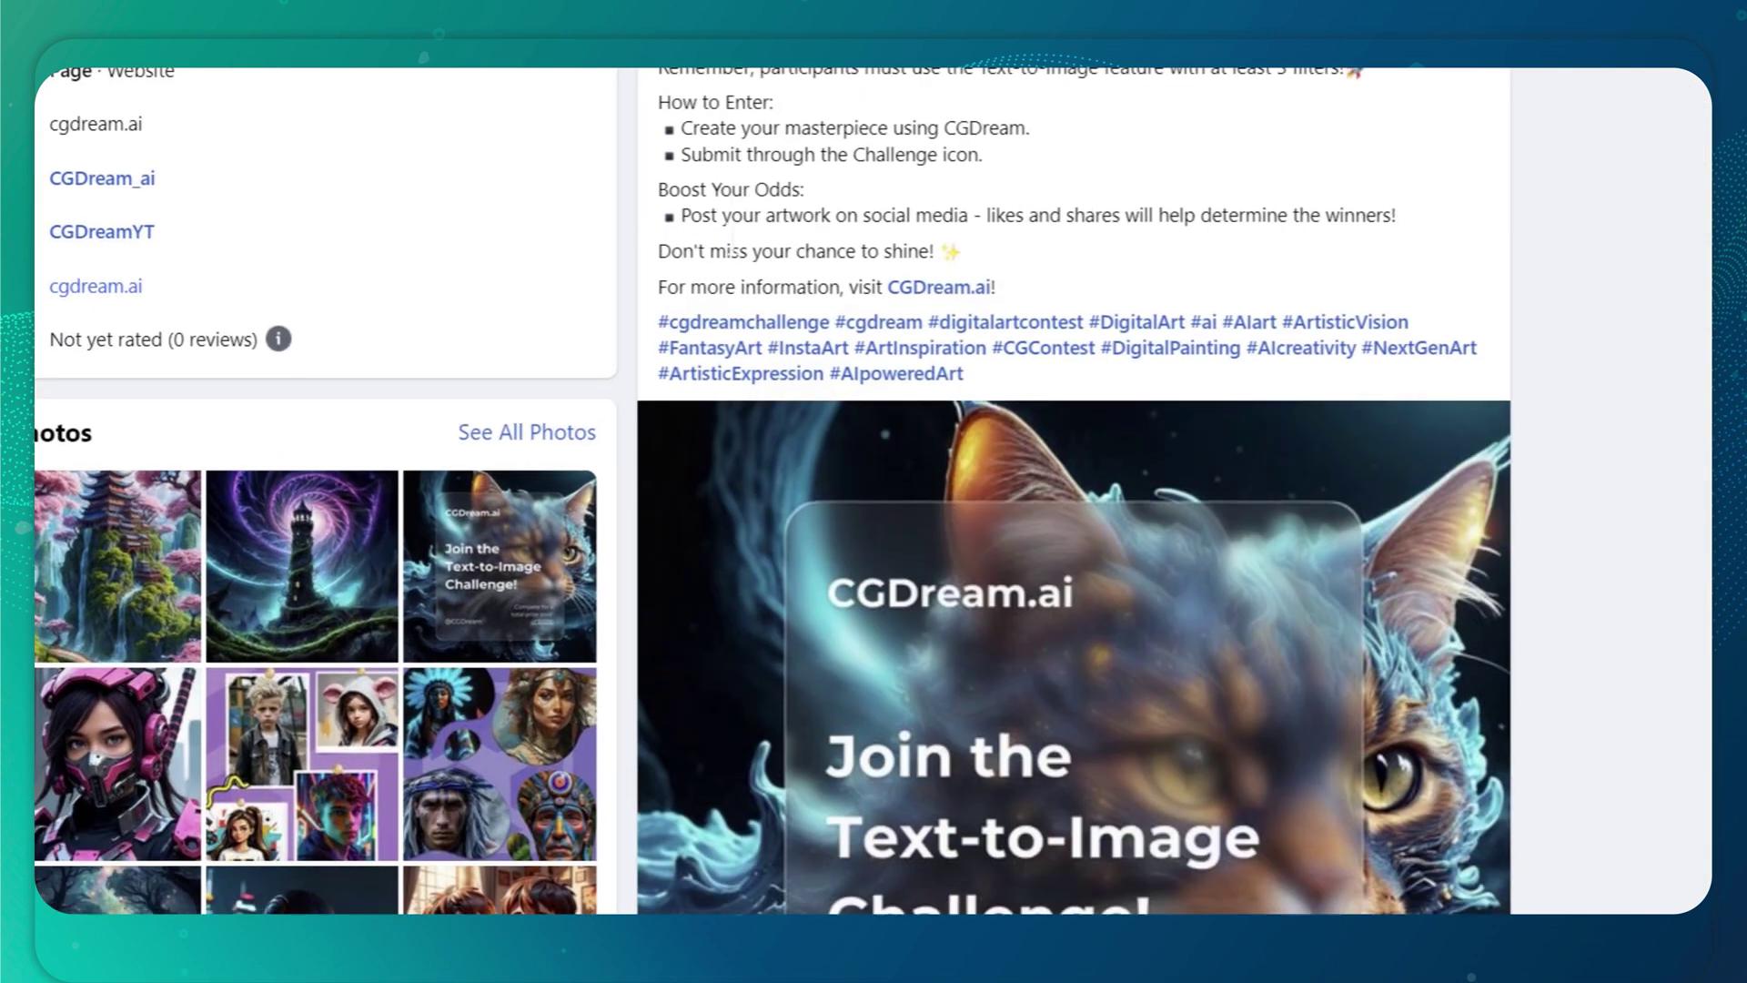